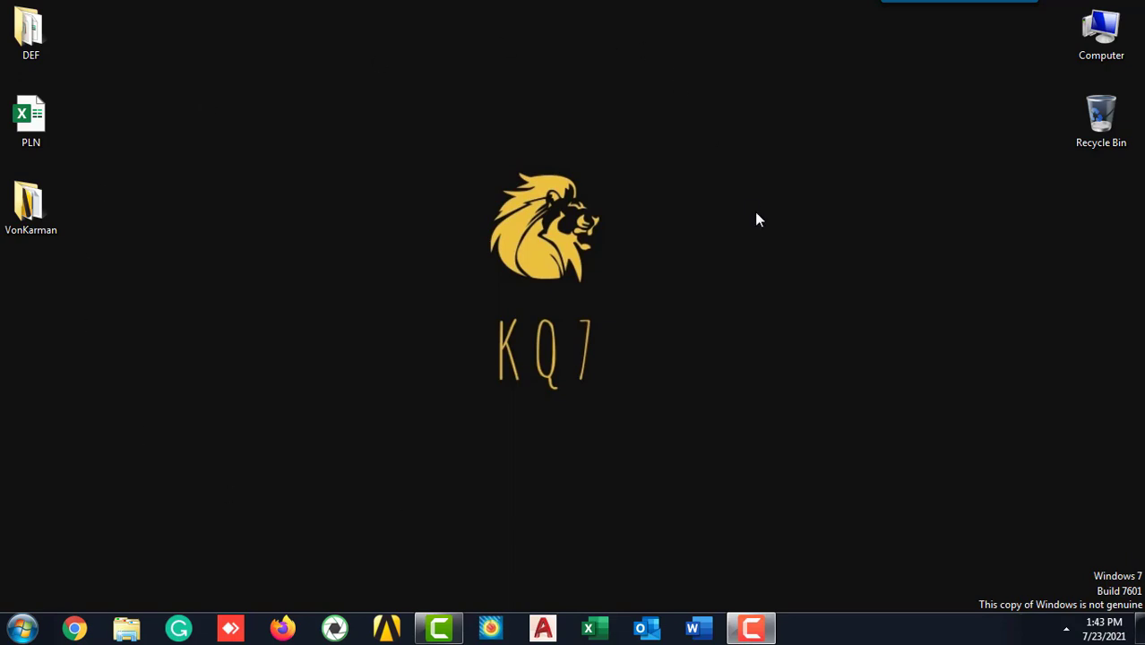
Step: Open the VonKarman presentation from the VonKarman folder and review its slides through the Fluent setup
double_click(49, 214)
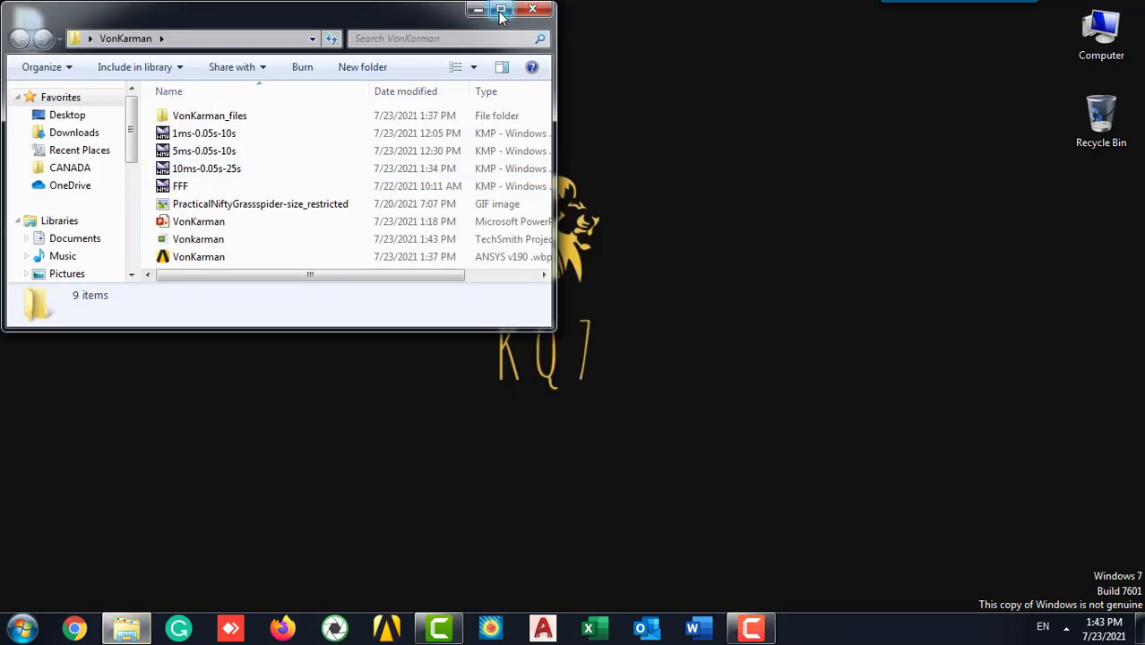
click(501, 11)
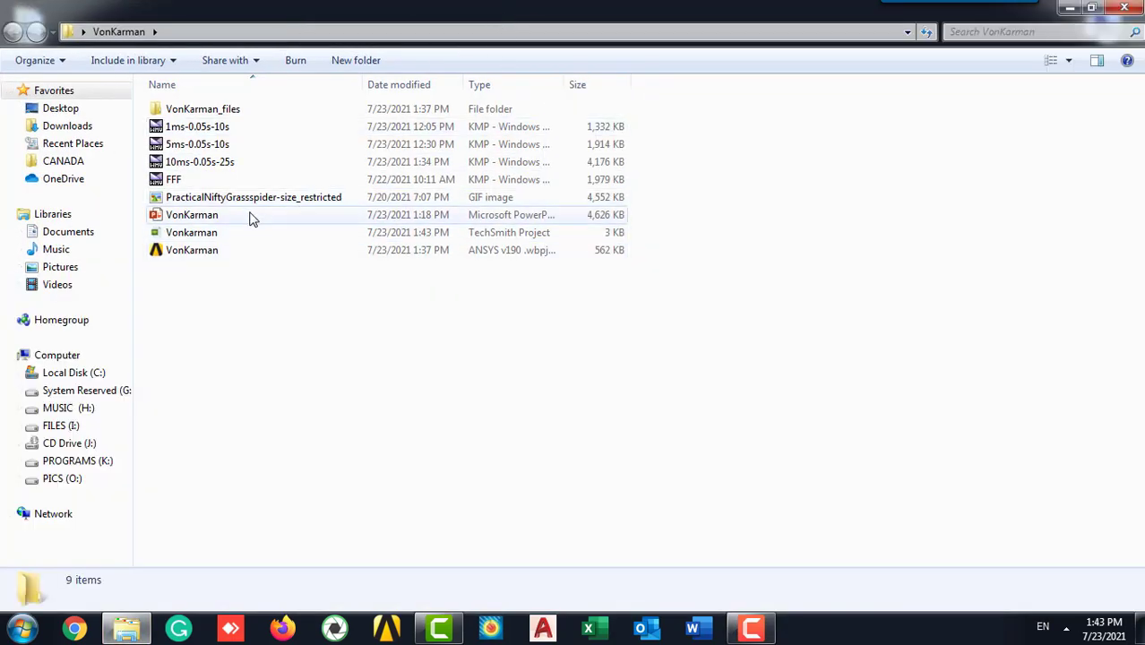
double_click(251, 217)
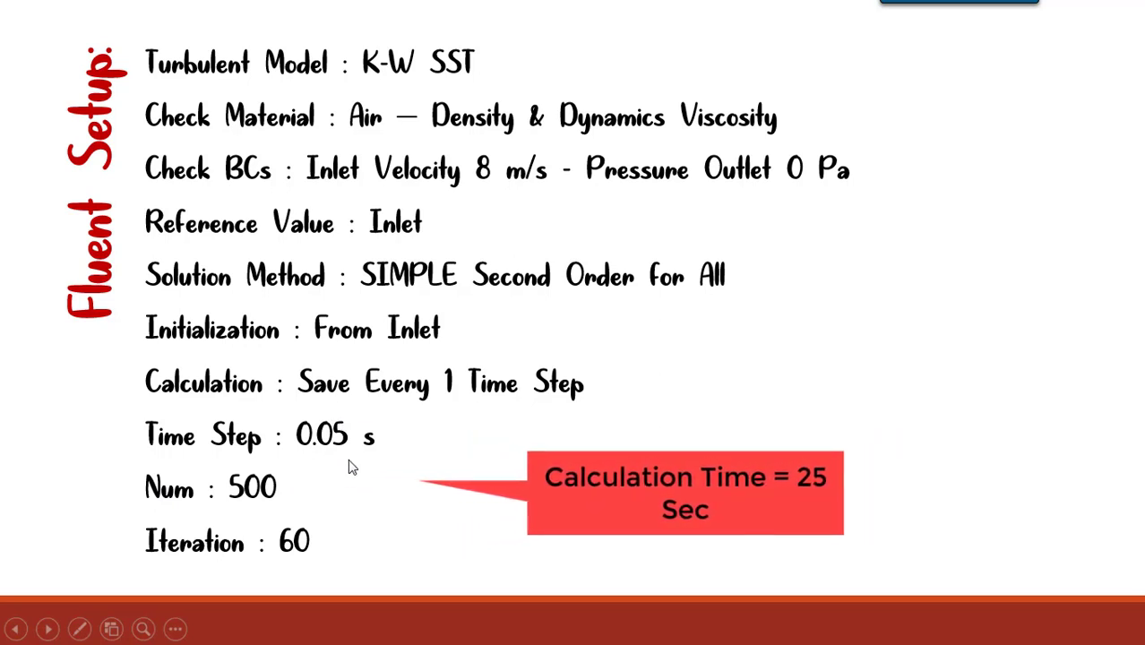
click(967, 333)
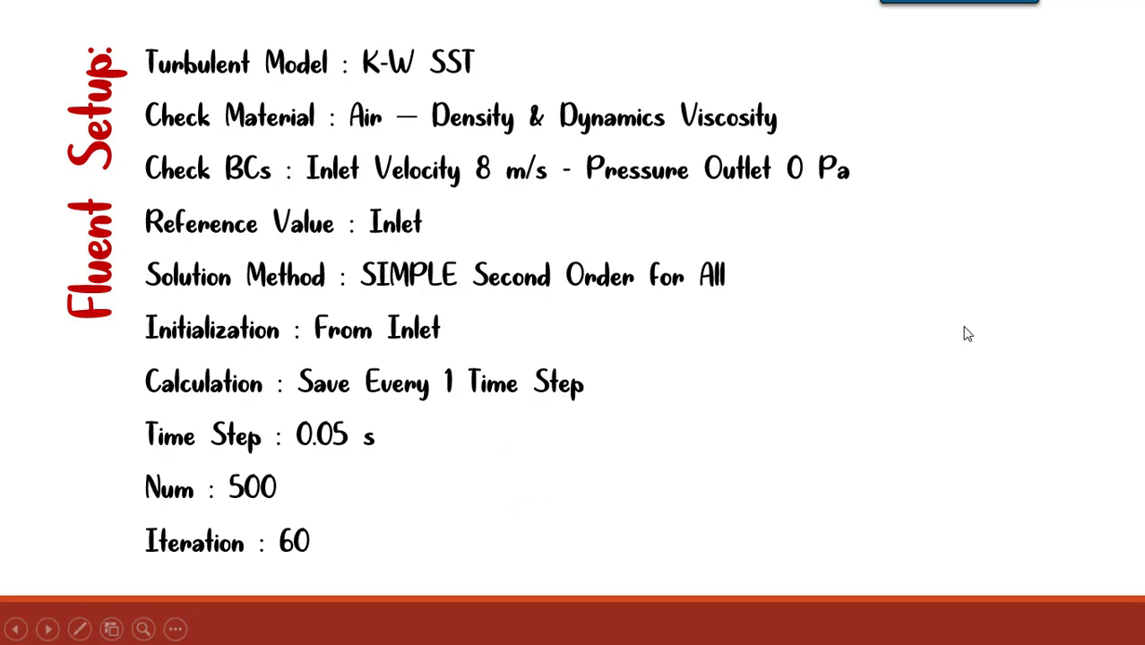
click(967, 333)
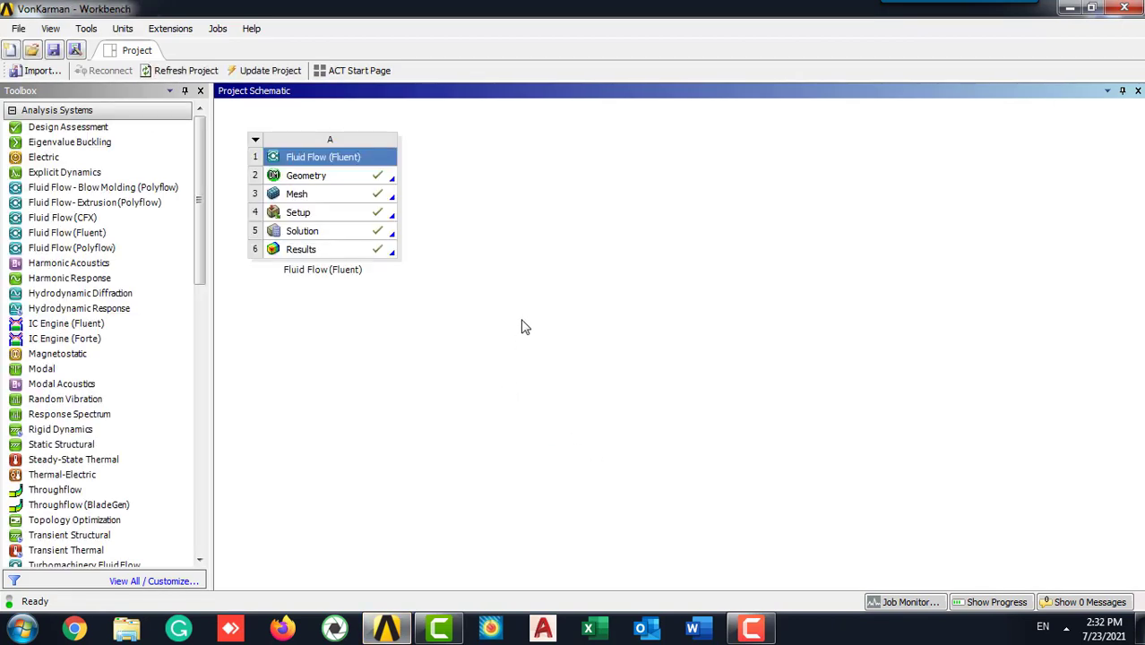
Step: Add a second Fluid Flow (Fluent) system to the project schematic and start a new DesignModeler geometry for it
drag(67, 232, 470, 204)
click(514, 178)
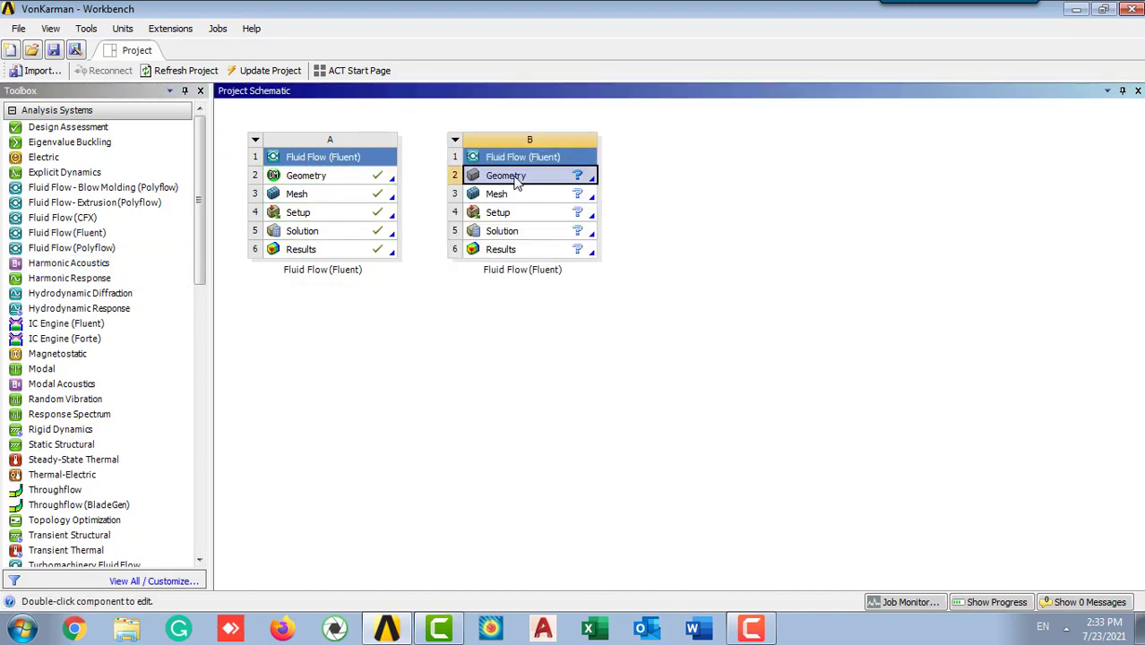
right_click(590, 178)
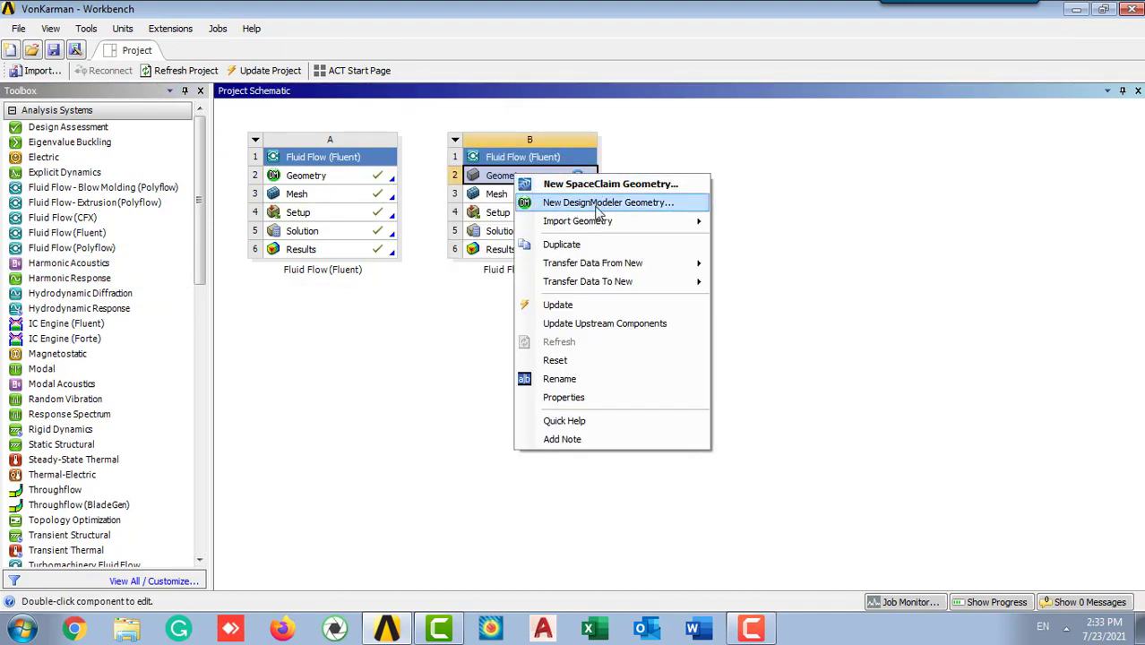
click(597, 204)
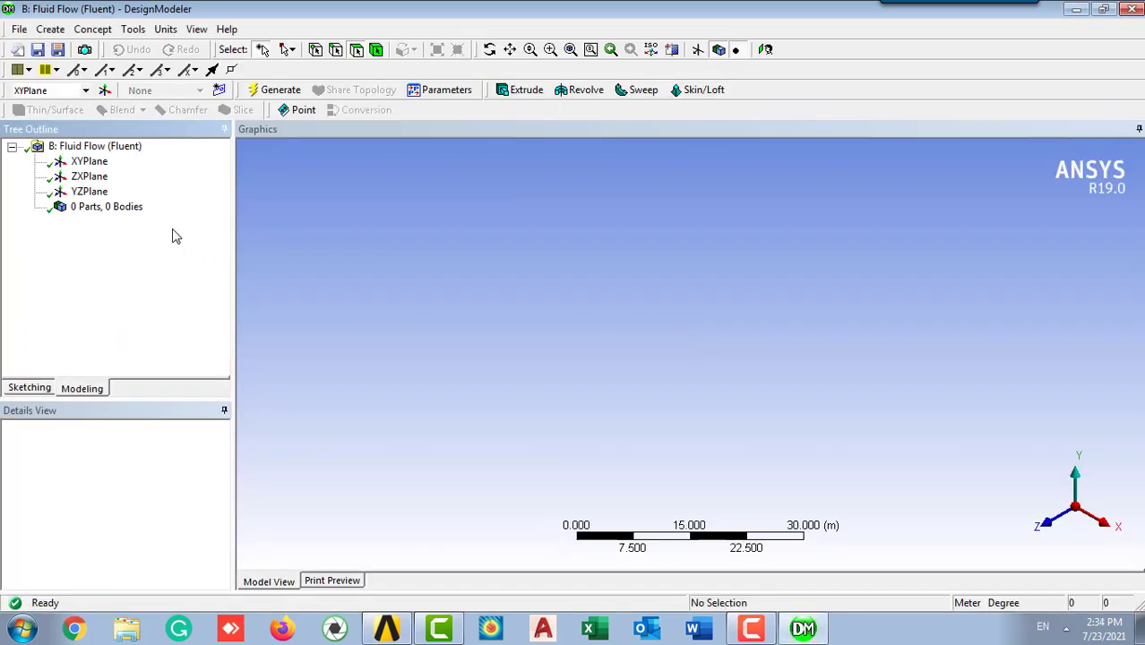
Step: Sketch a rectangle about 34.4 m wide and 24.4 m high around the origin on the XY plane
click(40, 388)
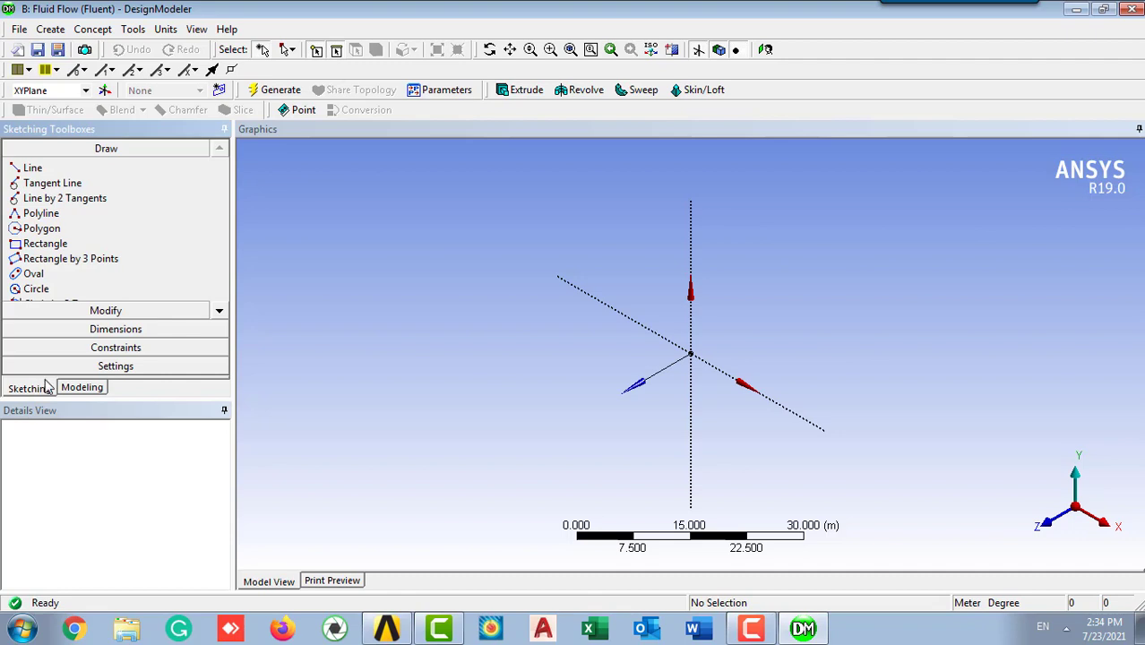
click(1045, 521)
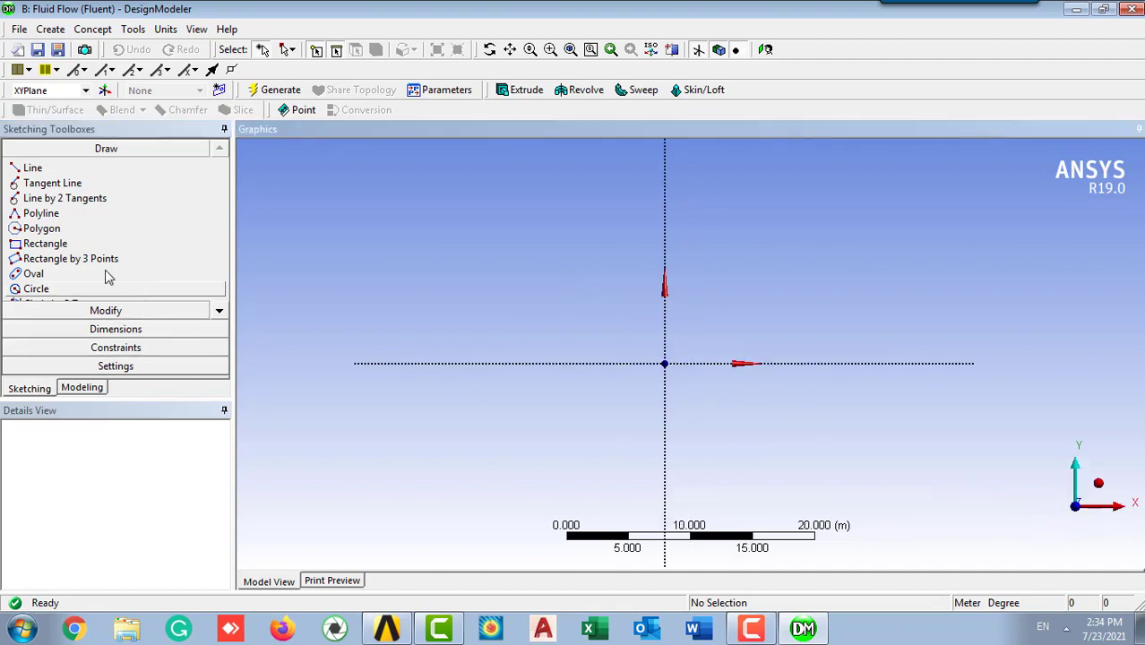
click(89, 244)
click(467, 213)
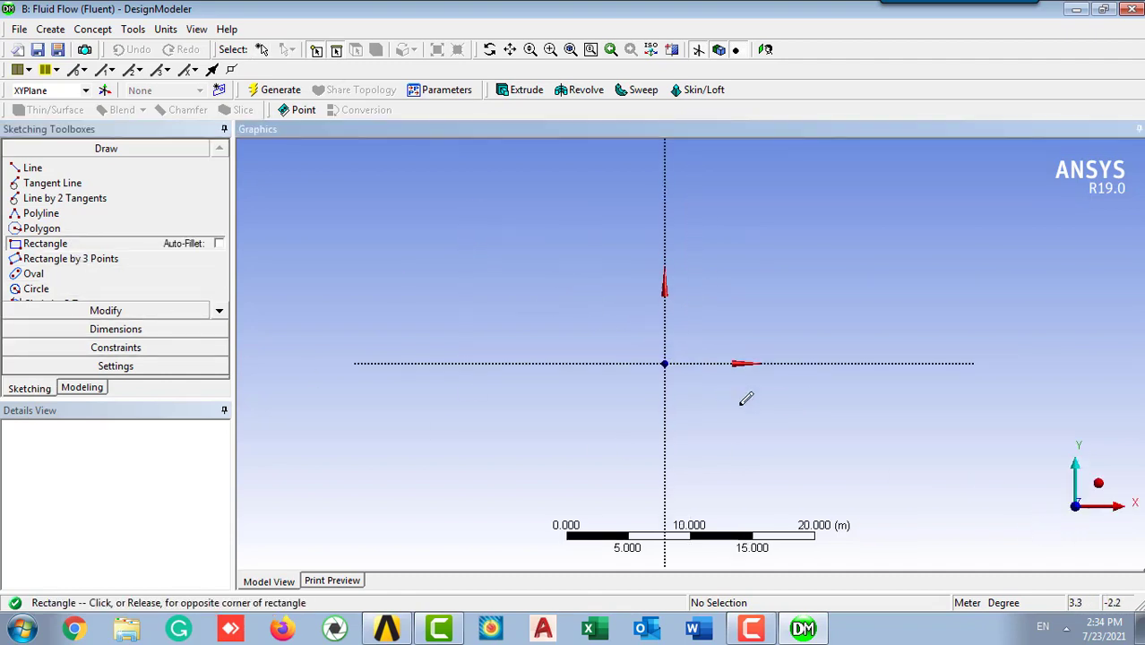
click(893, 515)
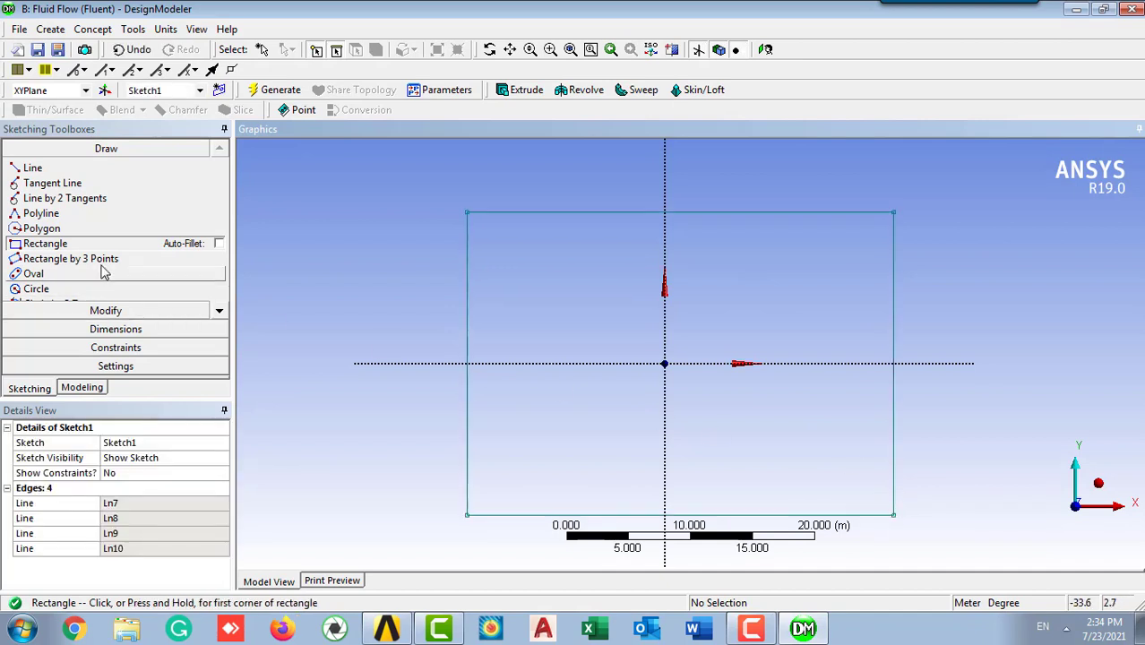
Step: Sketch a circle about 9.15 m in diameter centred on the origin inside the rectangle
click(36, 289)
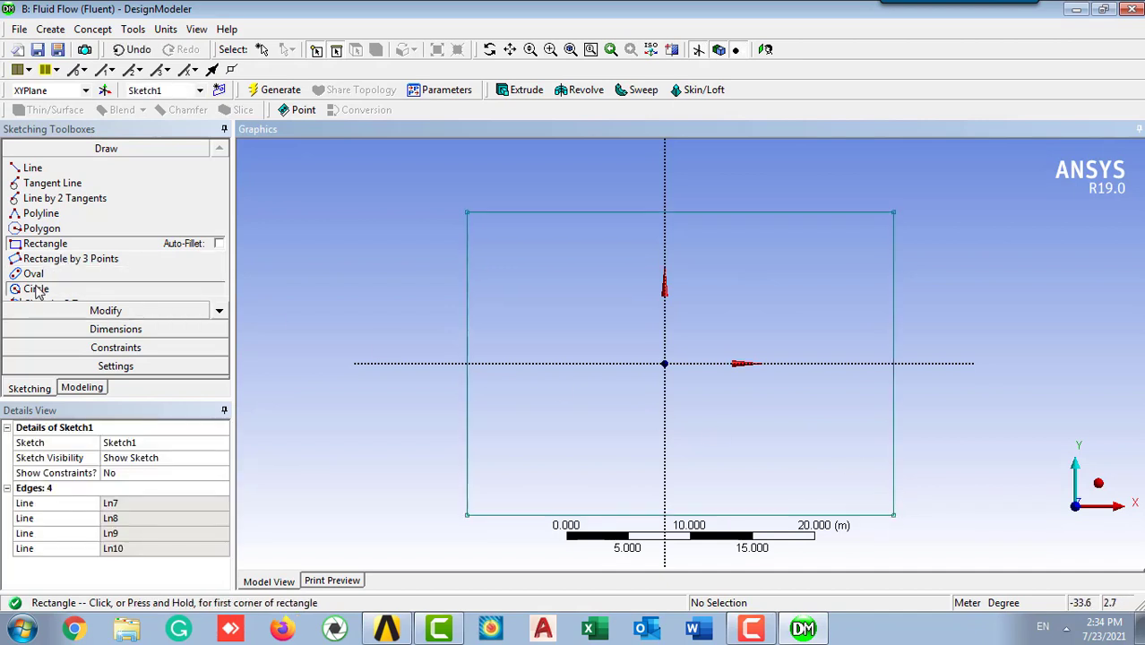
click(664, 363)
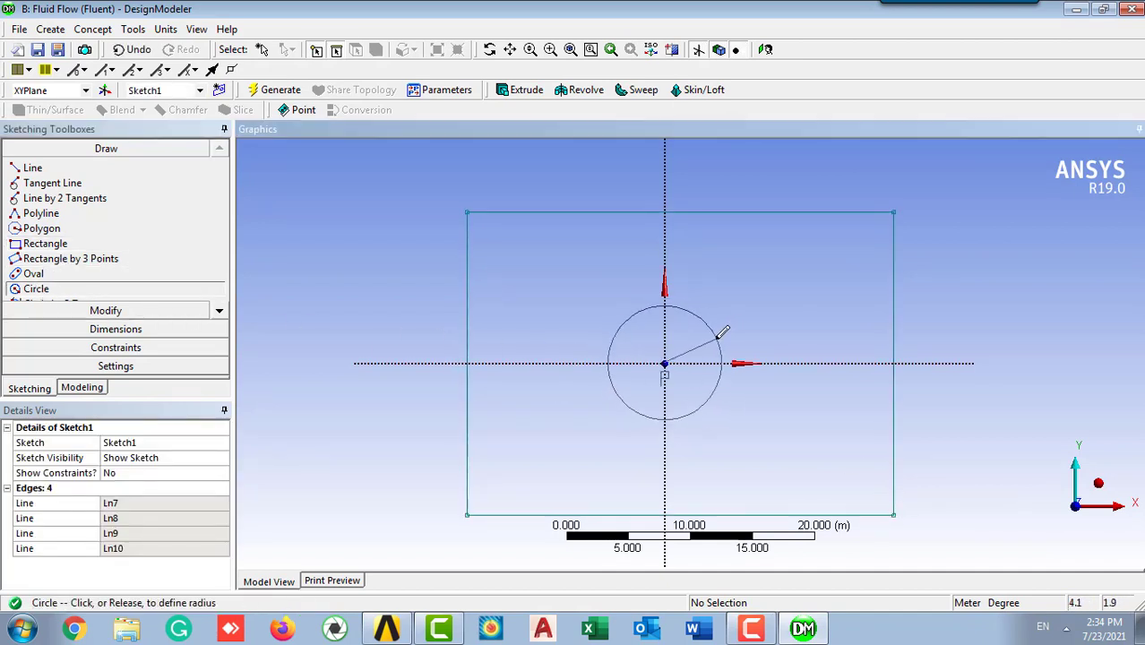
click(726, 329)
scroll(717, 367, down, 3)
ctrl+middle_drag(715, 382, 704, 373)
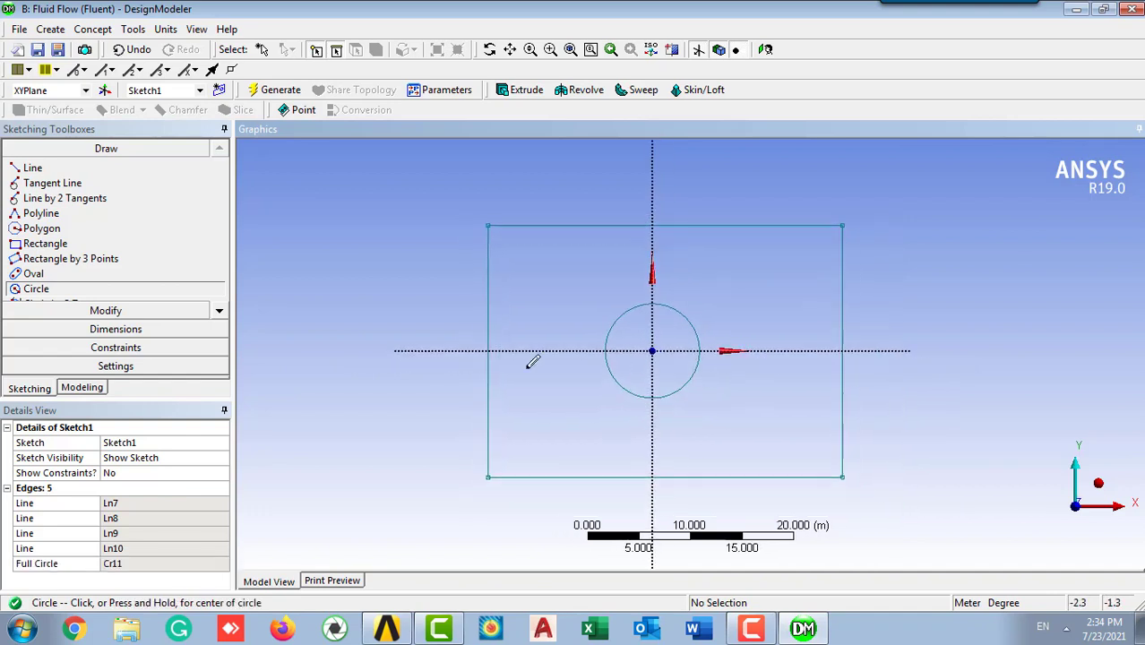
Step: Dimension the circle's diameter, the rectangle's height and width, and its upper-right corner's vertical and horizontal distances from the origin with Semi-Automatic
click(81, 329)
click(53, 311)
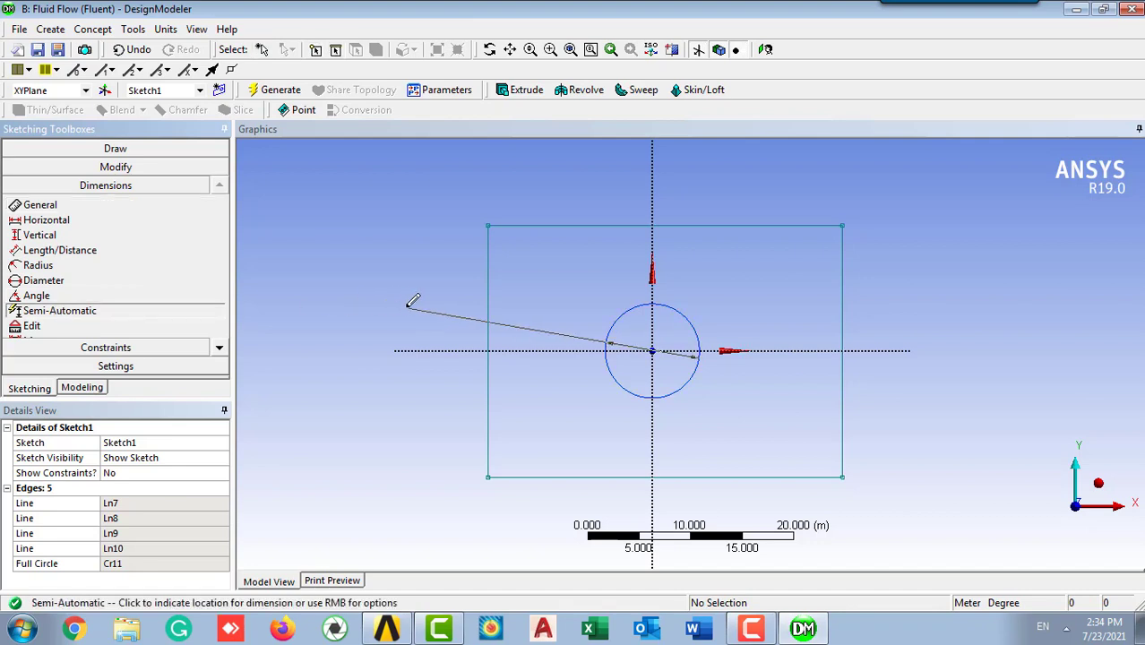
click(721, 288)
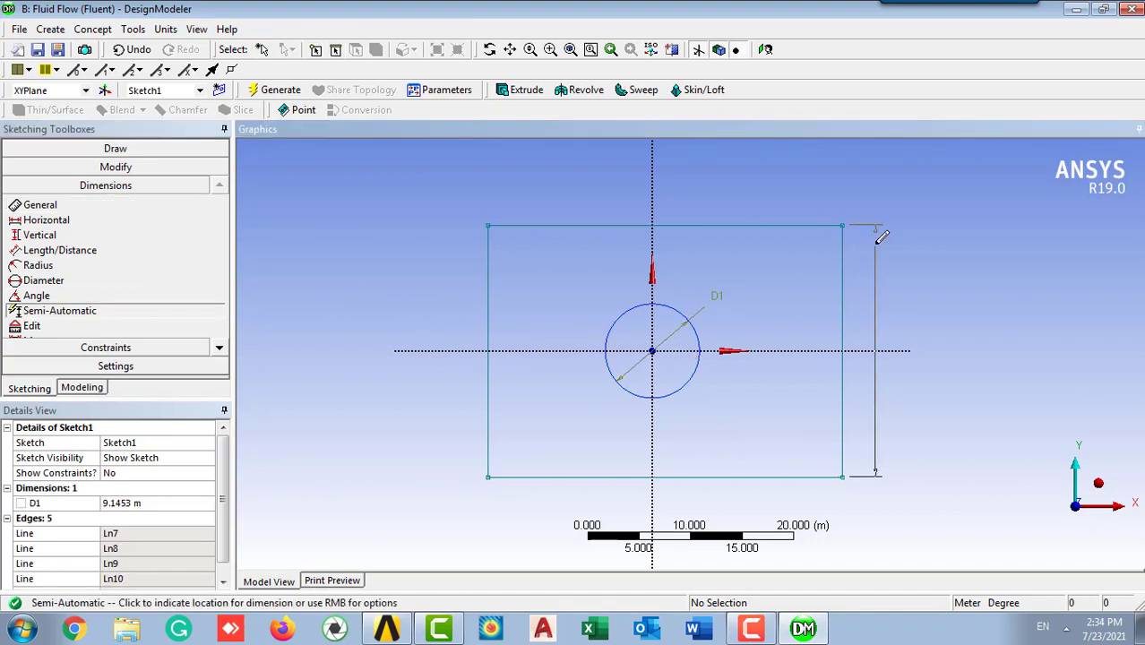
click(876, 225)
click(808, 188)
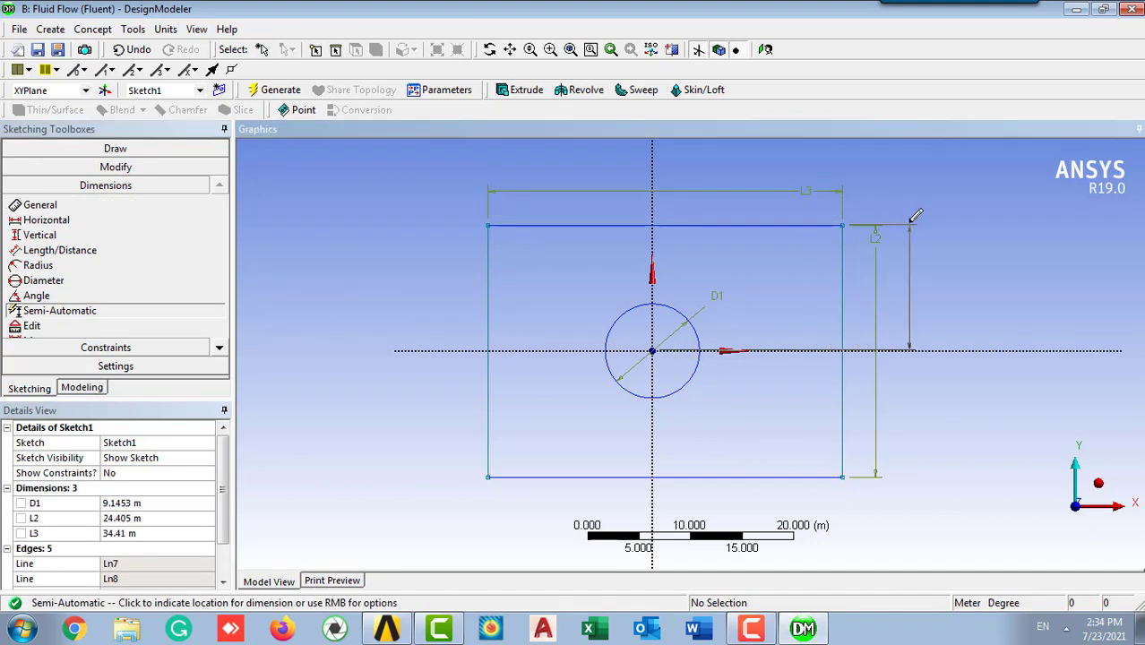
click(907, 214)
click(823, 159)
scroll(869, 305, down, 4)
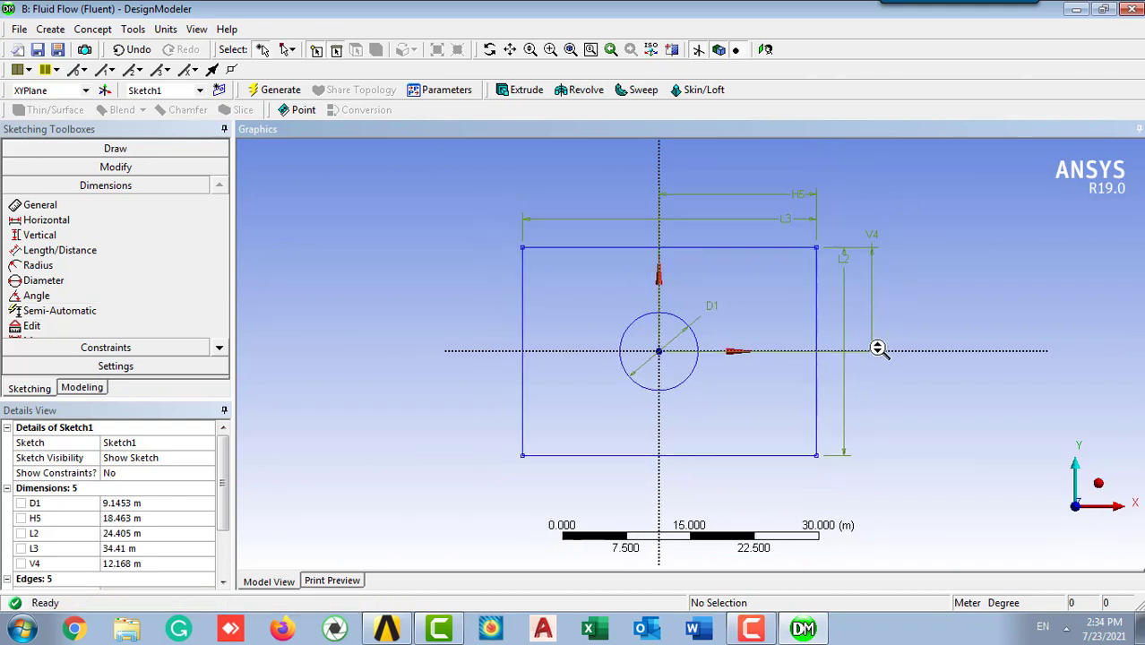
Step: Keep the length unit as Meter and set the circle's diameter to 1 m
click(167, 29)
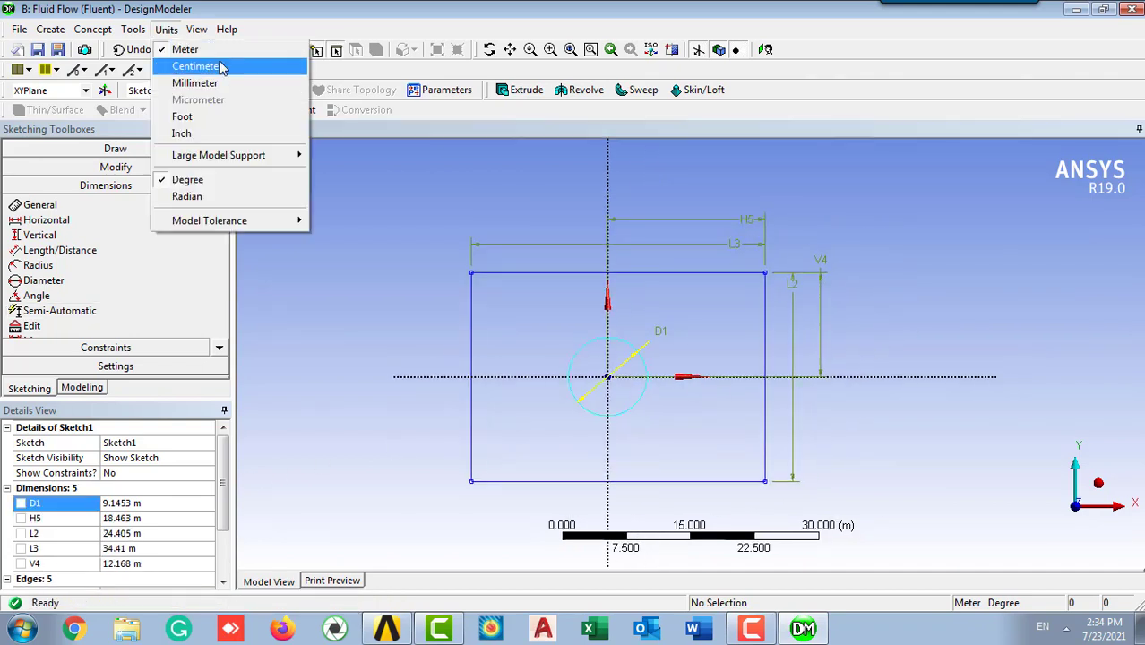
click(162, 50)
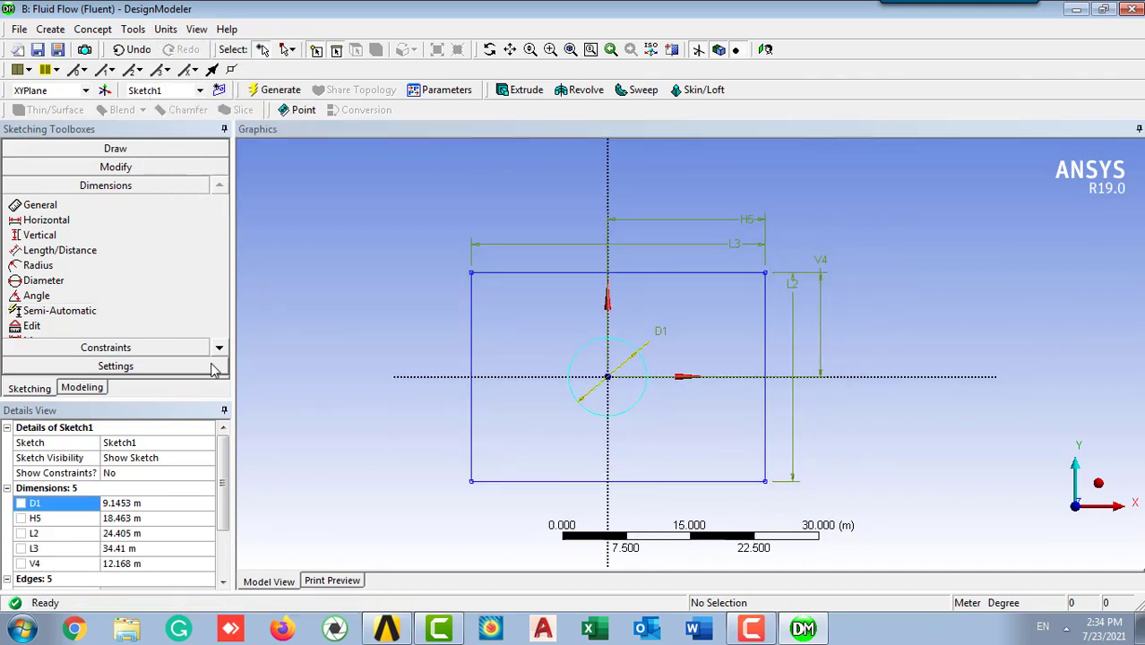
click(128, 505)
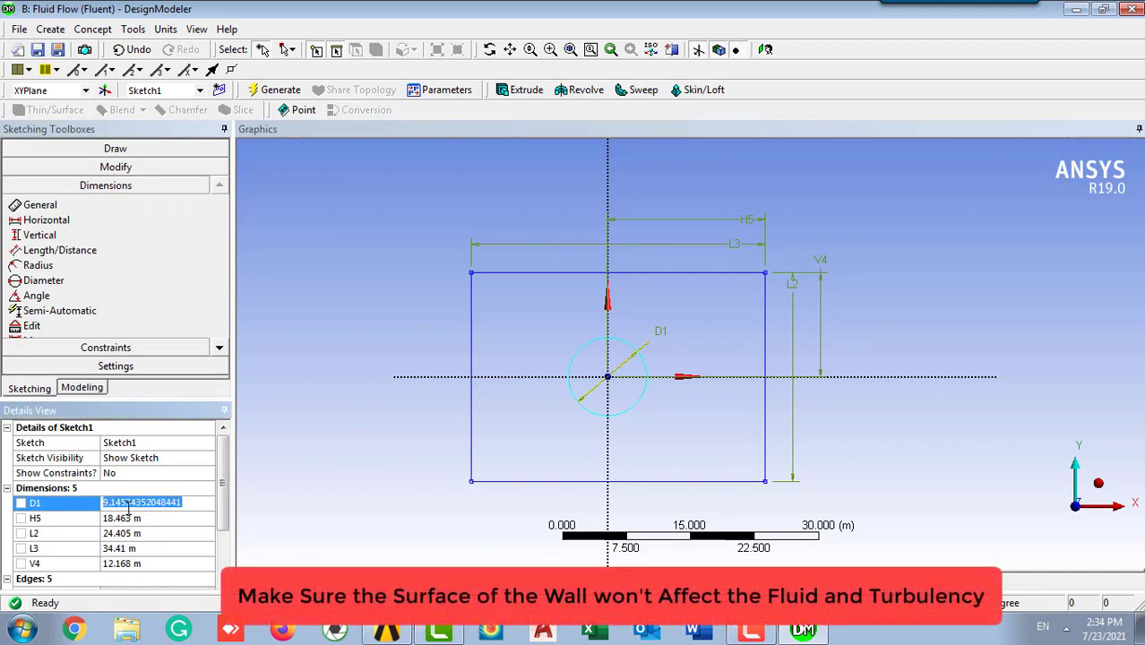
text(1)
key(Return)
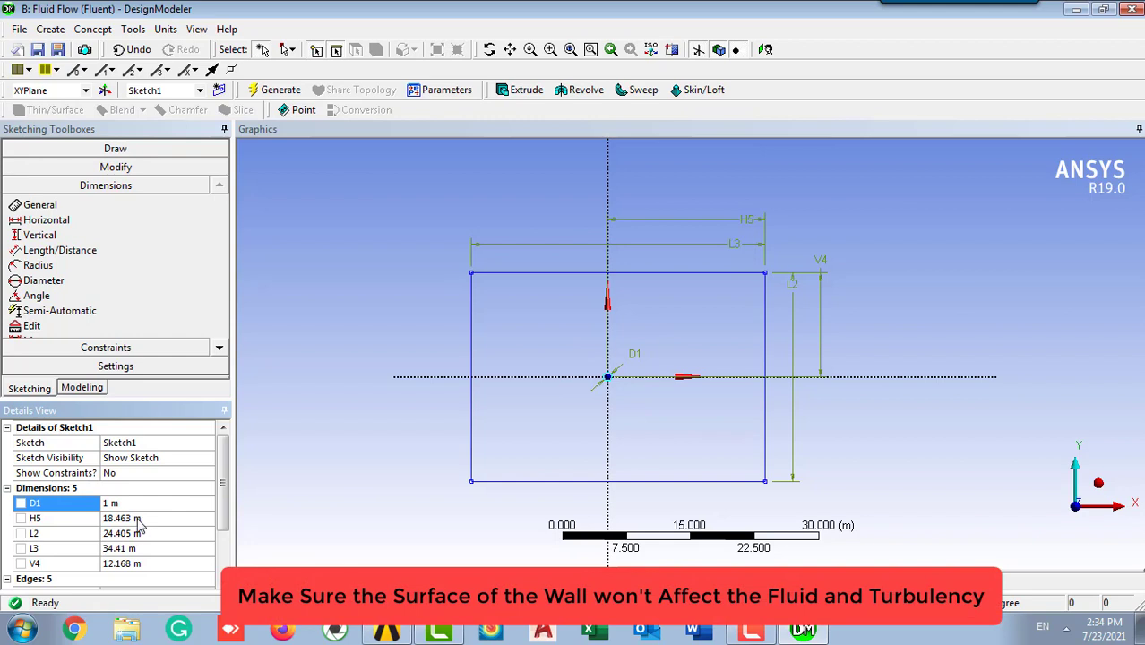
Step: Set the rectangle's right edge 10 m horizontally from the origin and its height to 20 m
click(138, 519)
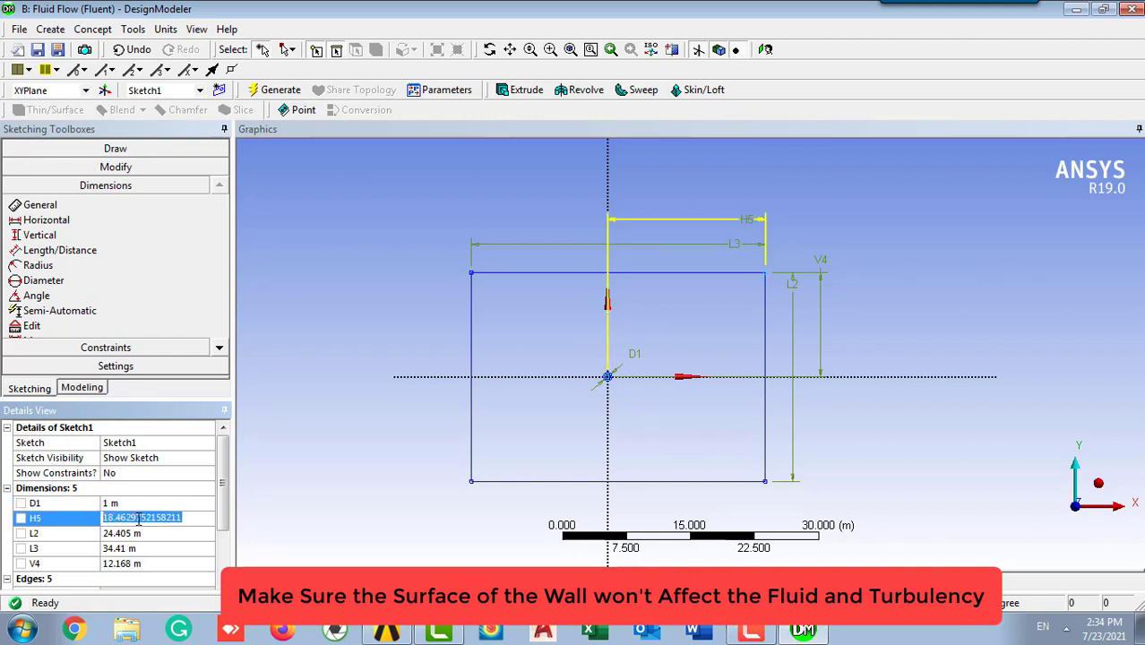
text(10)
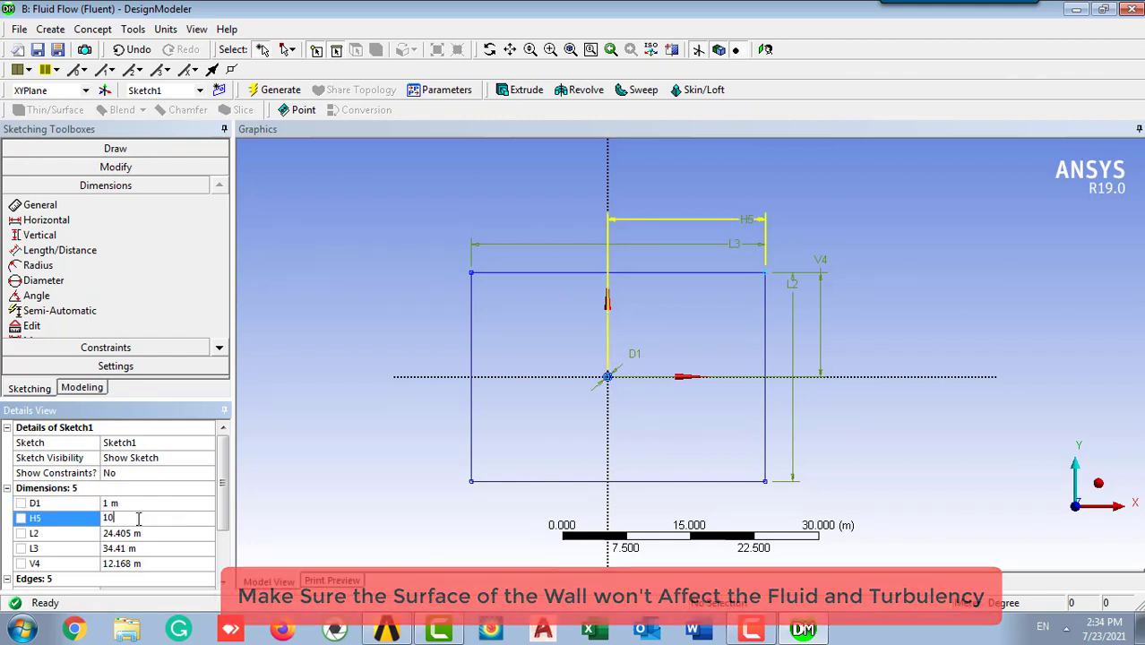
key(Return)
click(138, 534)
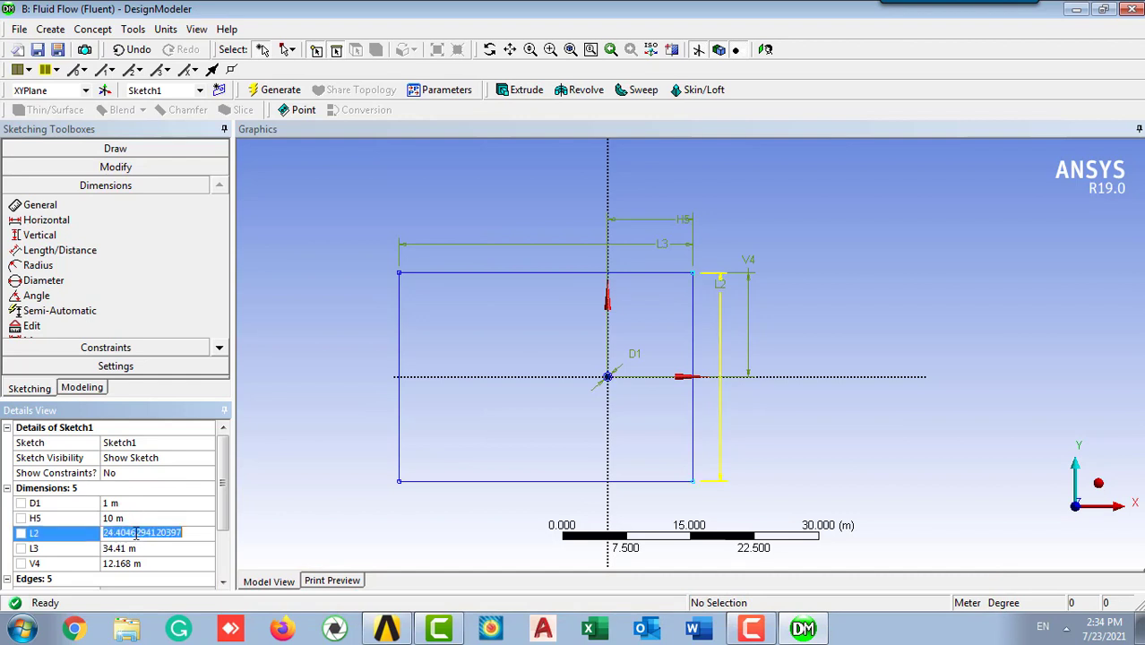
text(20)
key(Return)
Step: Set the rectangle's width to 20 m and its upper edge 10 m vertically from the origin
click(136, 549)
text(20)
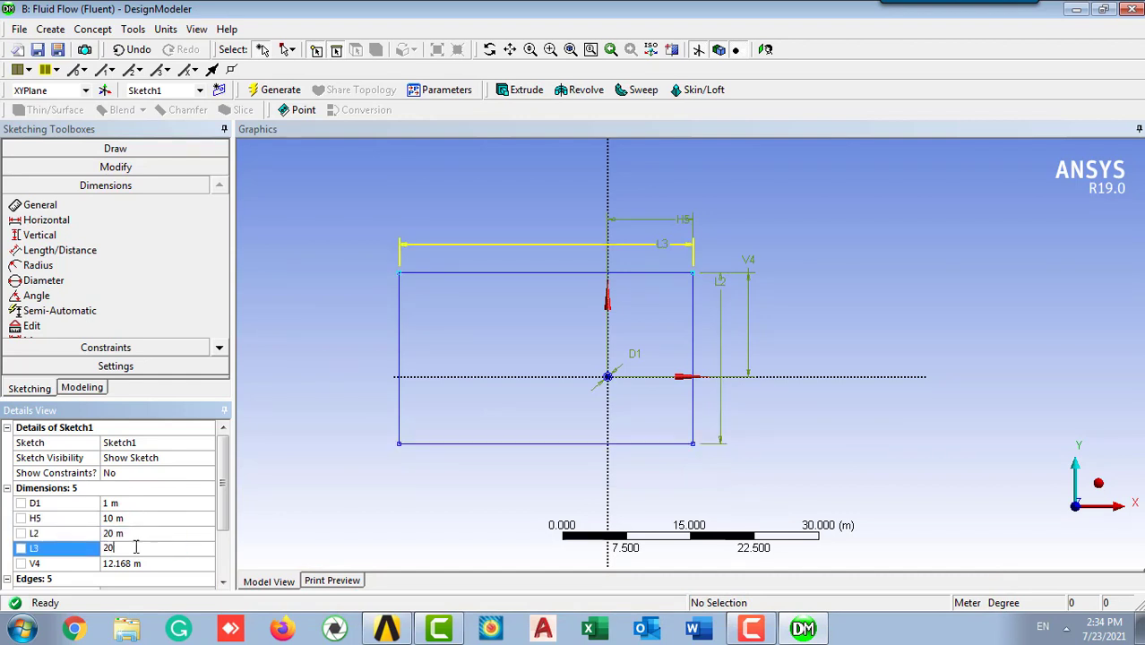
key(Return)
click(148, 562)
text(10)
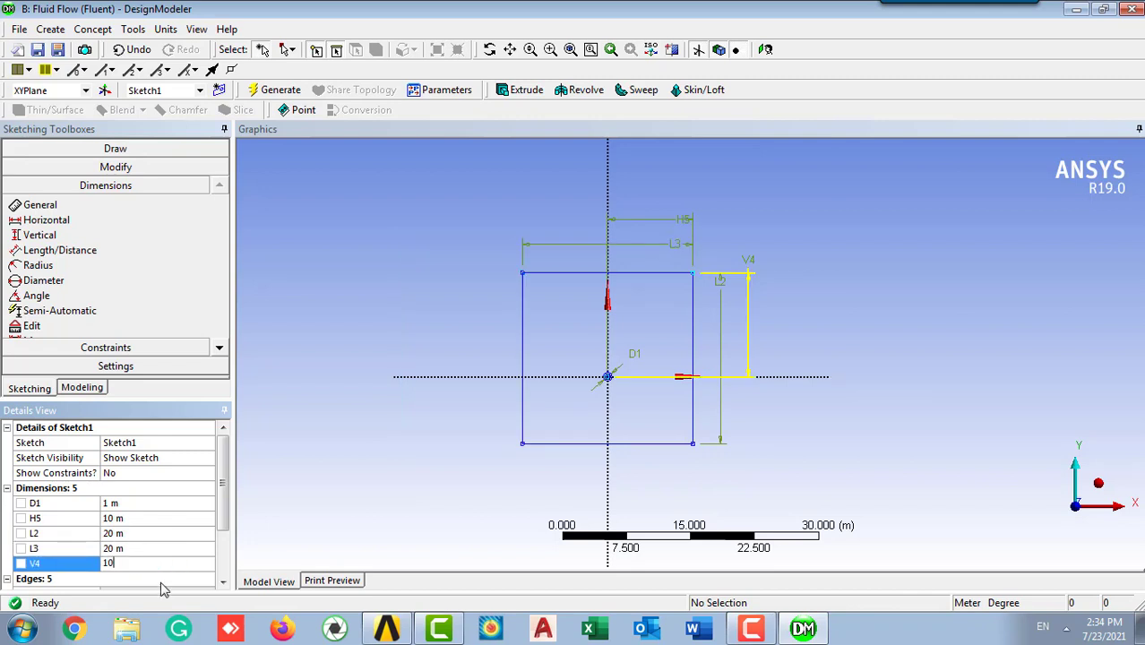
key(Return)
Step: Generate a surface from Sketch1 with Surfaces From Sketches, using the Add Material operation and 0 m thickness
click(82, 388)
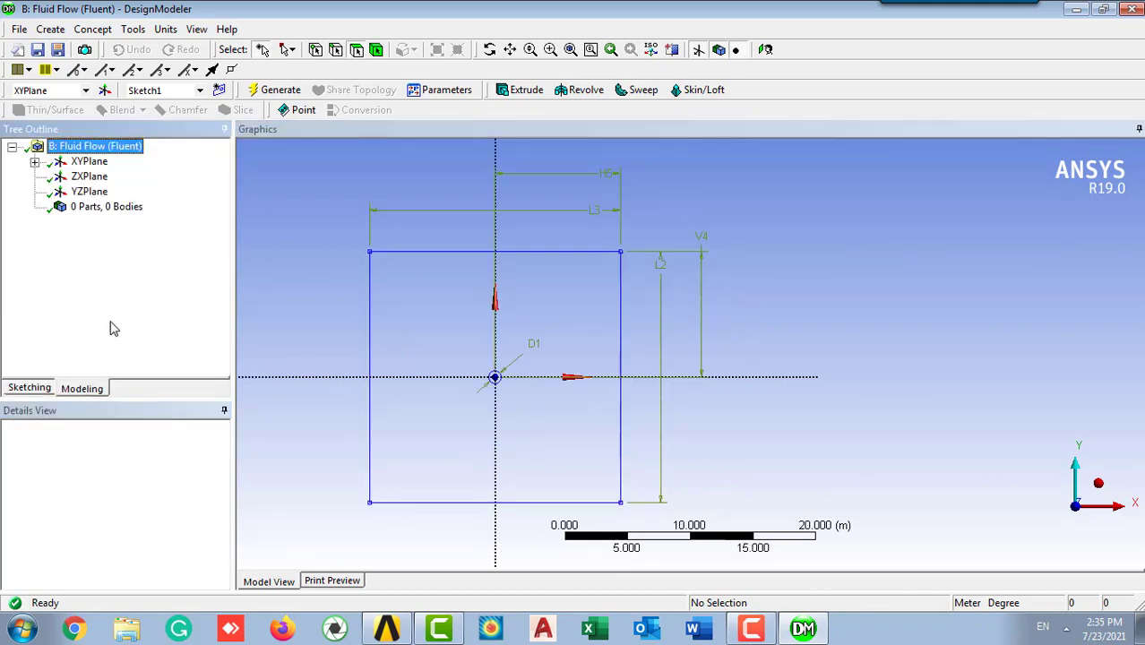
click(93, 29)
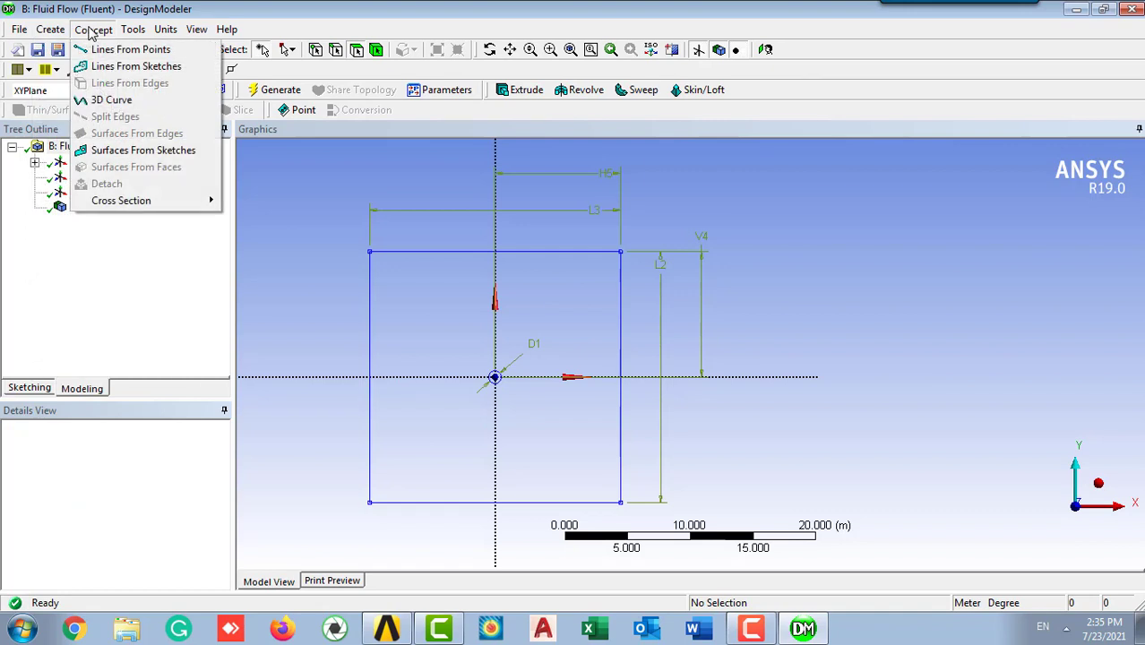
click(99, 150)
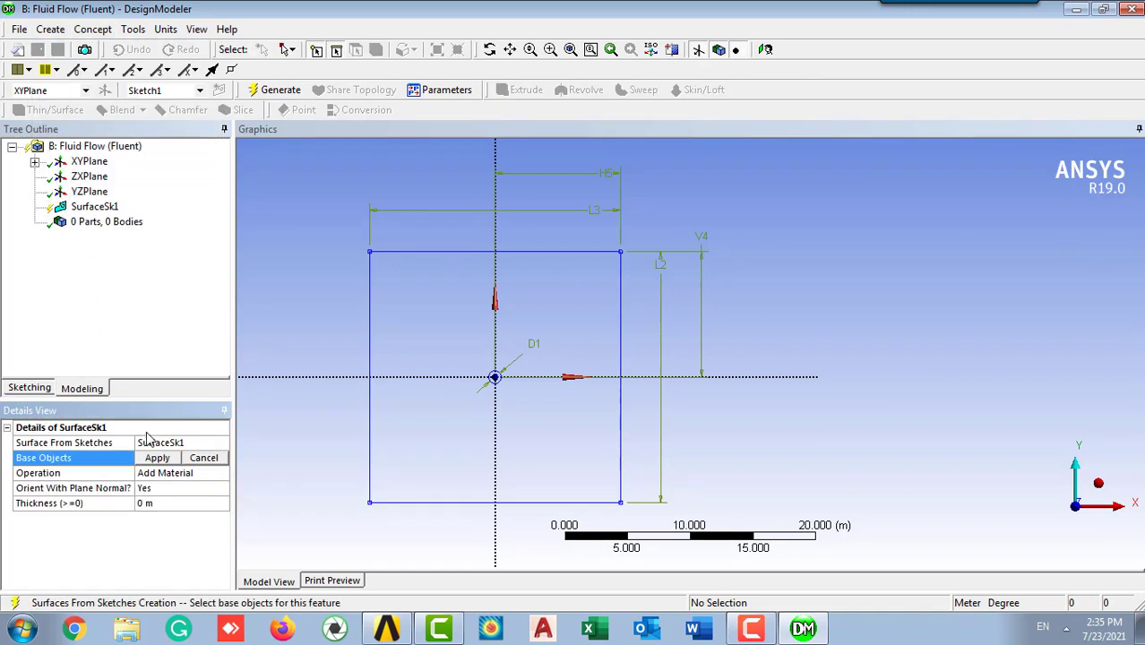
click(157, 461)
click(159, 463)
click(35, 162)
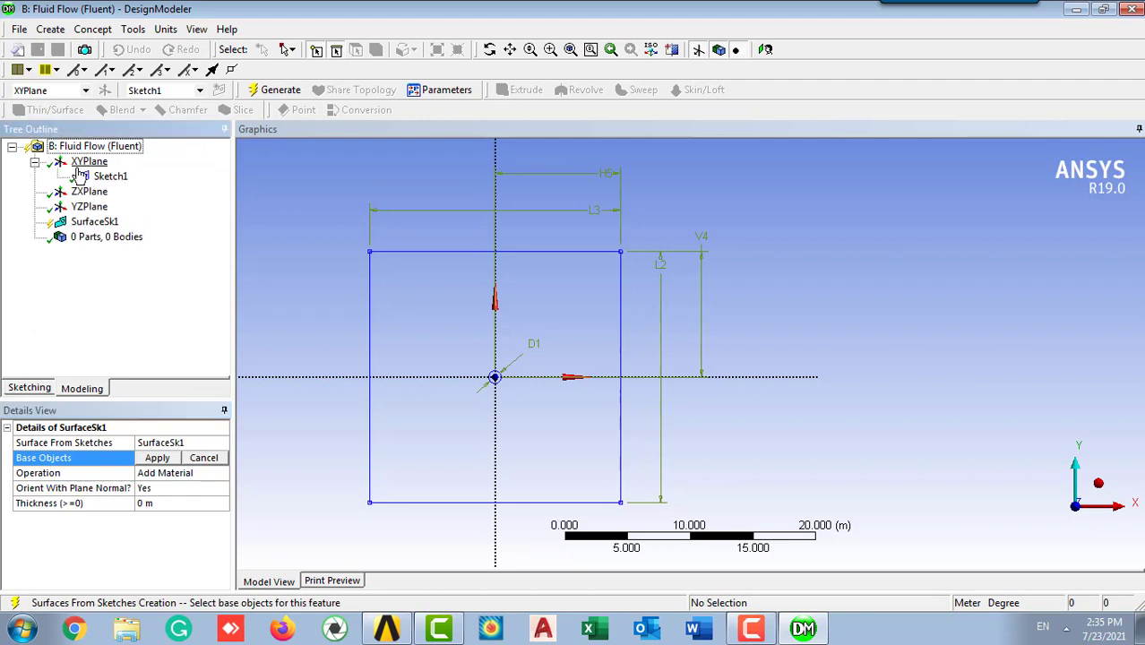
click(111, 177)
click(153, 458)
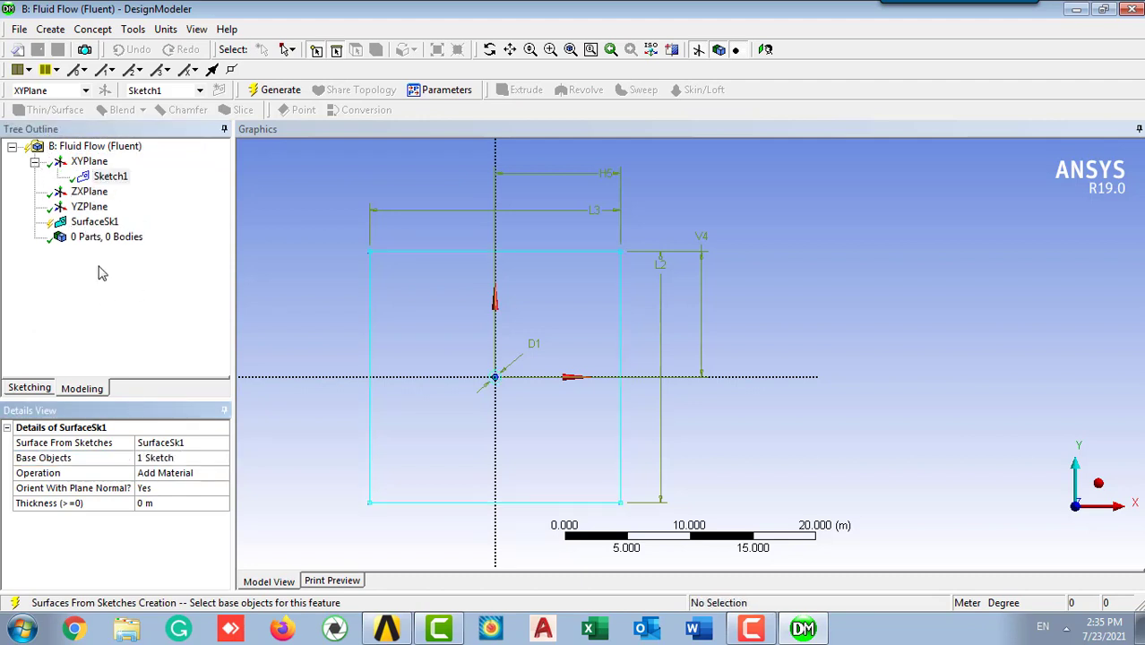
click(94, 221)
click(275, 92)
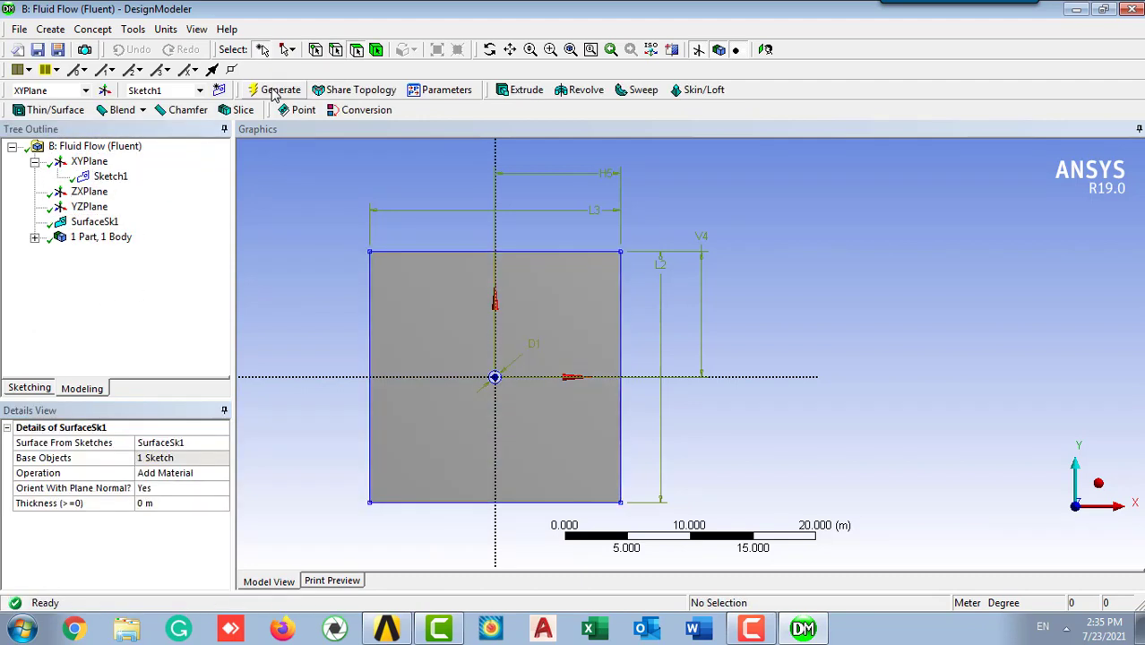
Step: Rename the surface body under the 1 Part, 1 Body branch to VonKarman
click(34, 237)
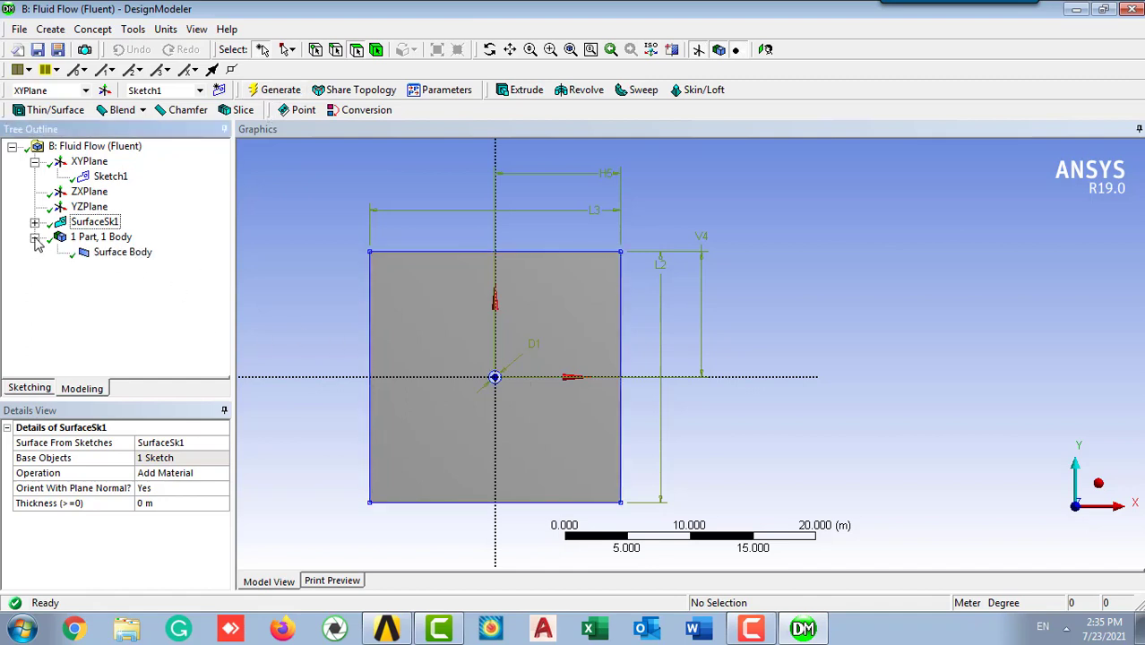
click(118, 253)
right_click(116, 257)
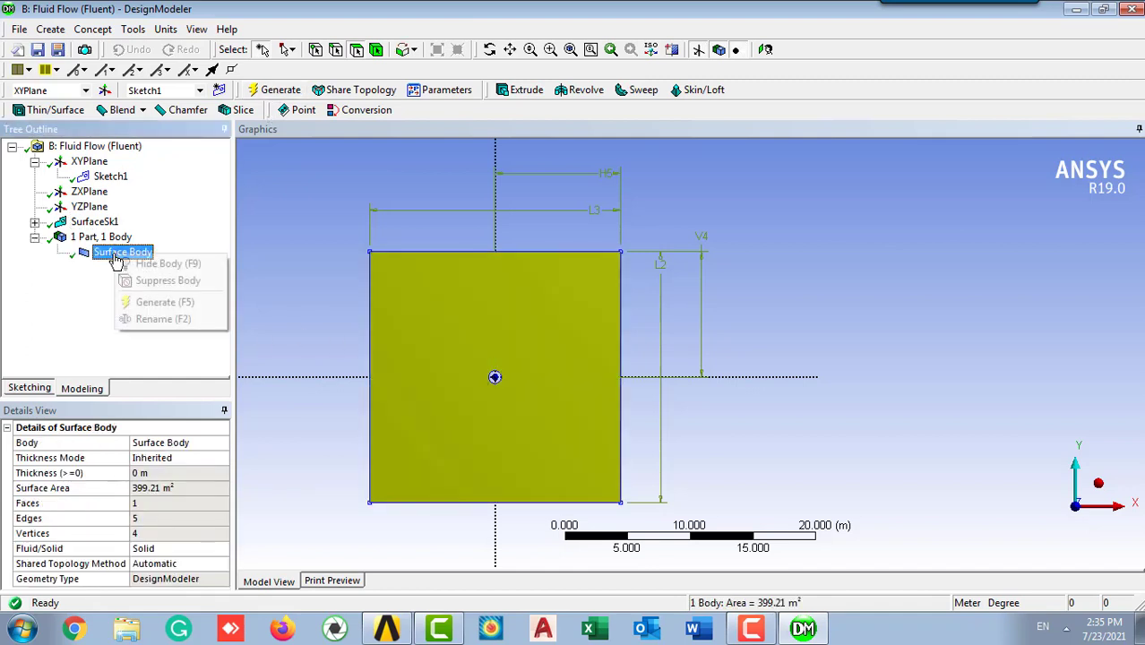
click(154, 320)
text(VonK)
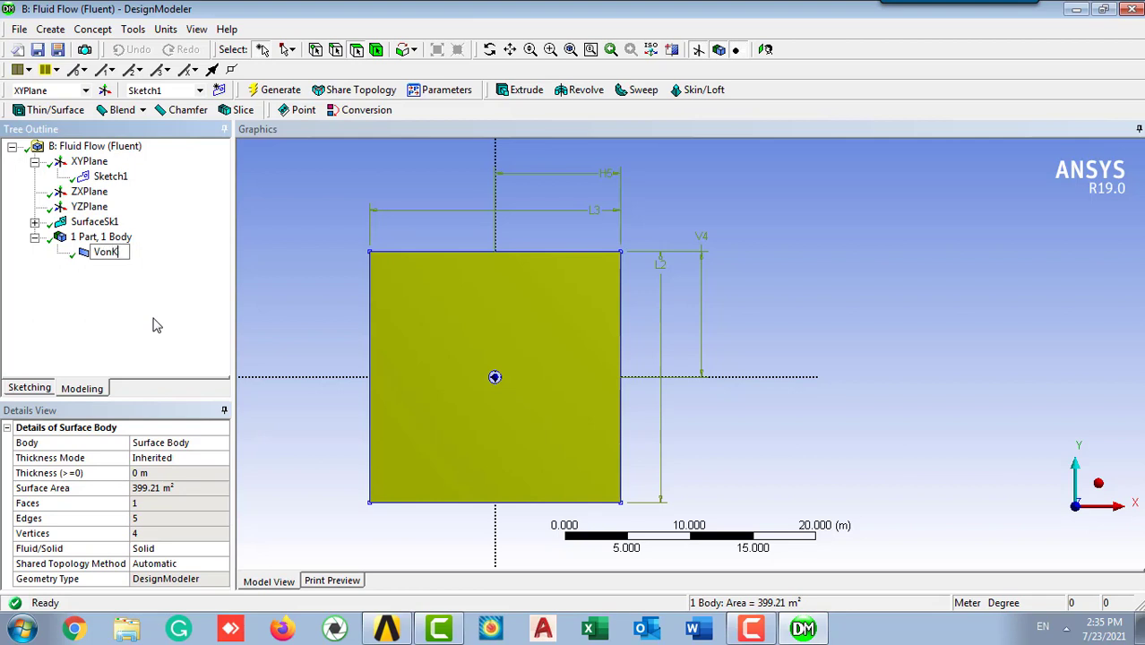
text(arman)
key(Return)
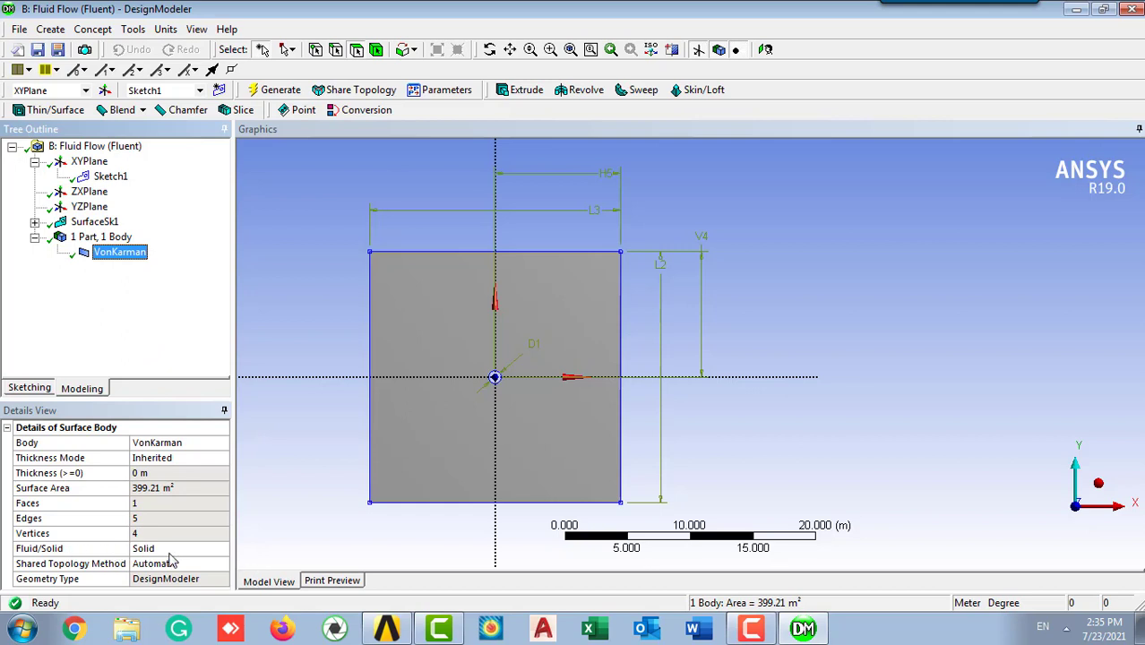
Step: Set the VonKarman body's Fluid/Solid property to Fluid
click(222, 549)
click(222, 548)
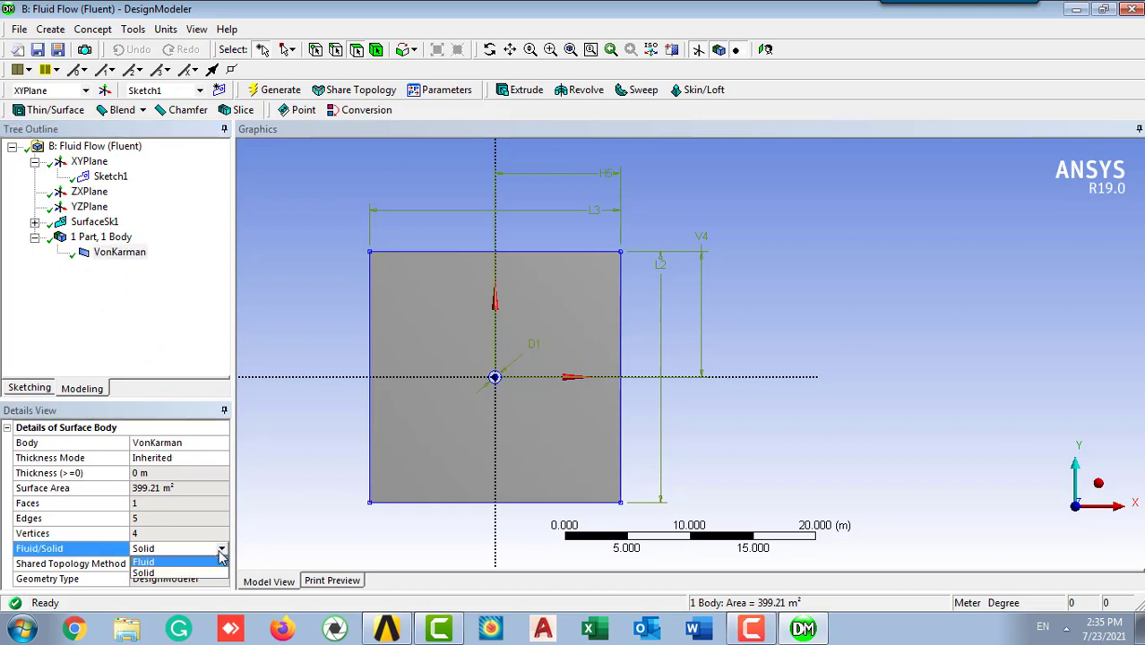
click(164, 563)
click(132, 336)
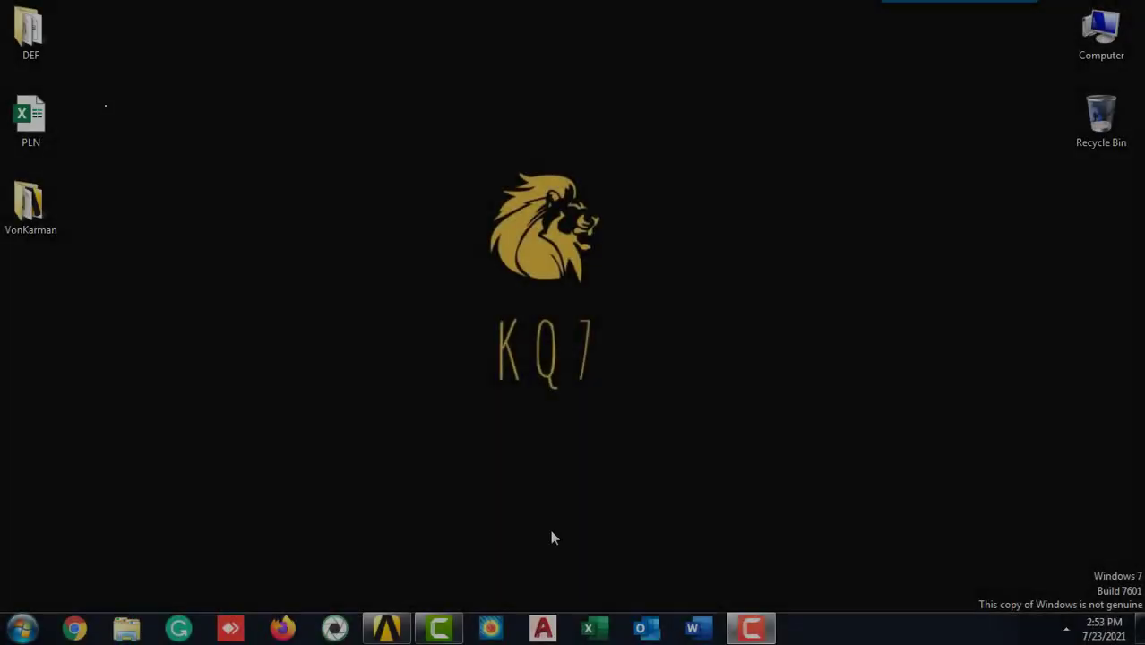
Step: Switch to Workbench and open the Mesh cell of Fluid Flow (Fluent) system B in Meshing
click(401, 631)
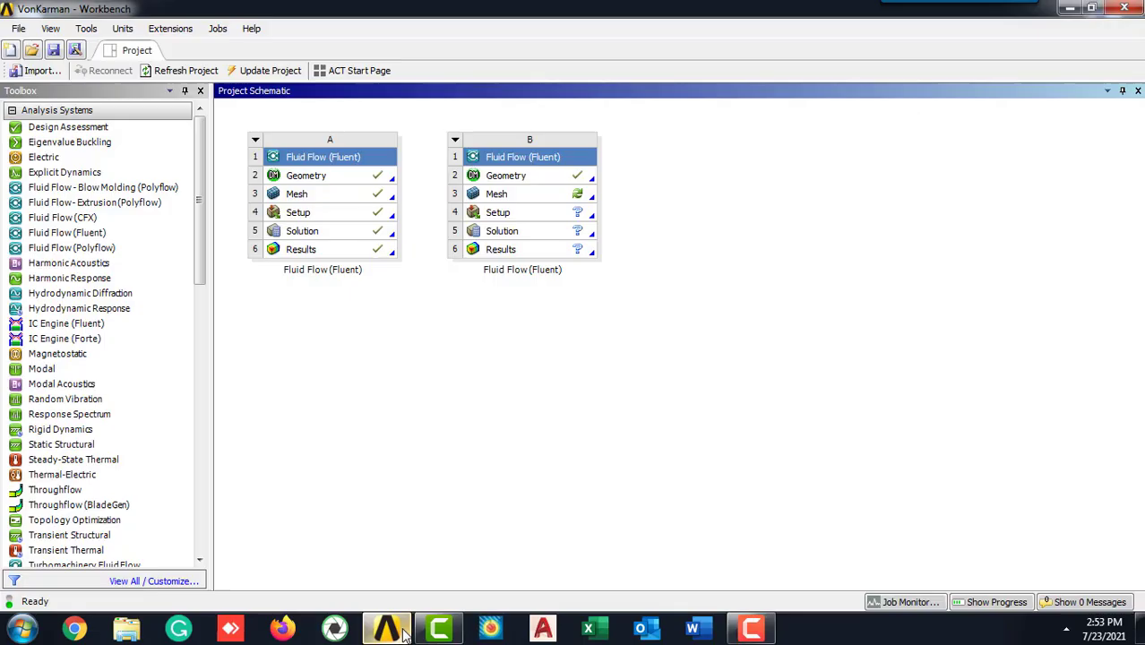
double_click(549, 200)
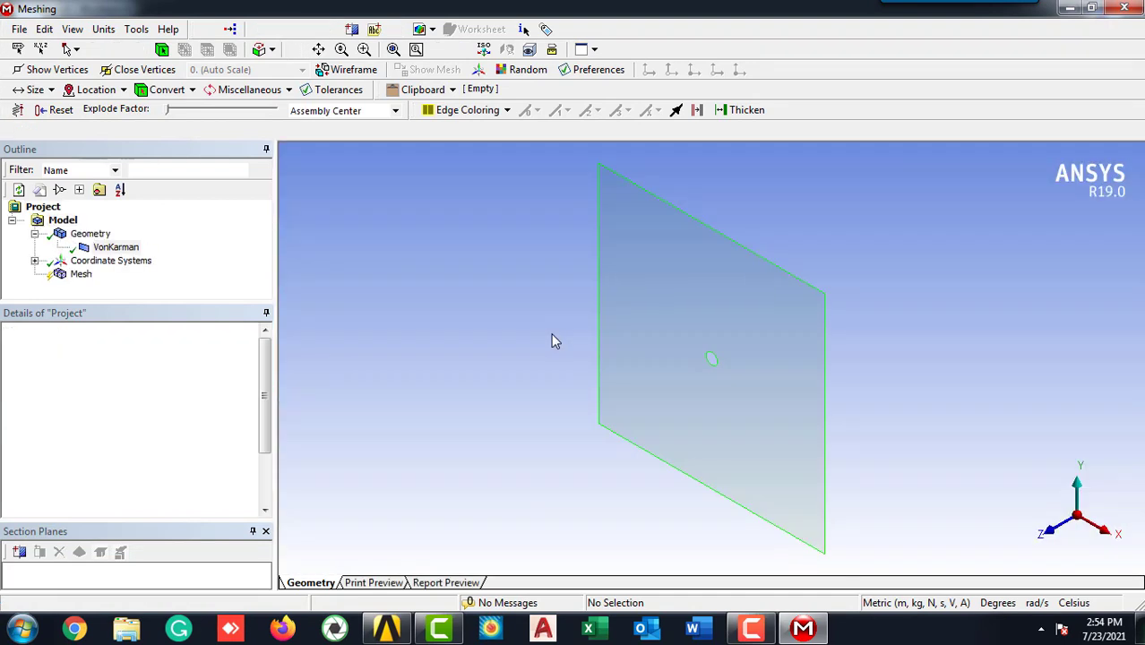
click(1056, 534)
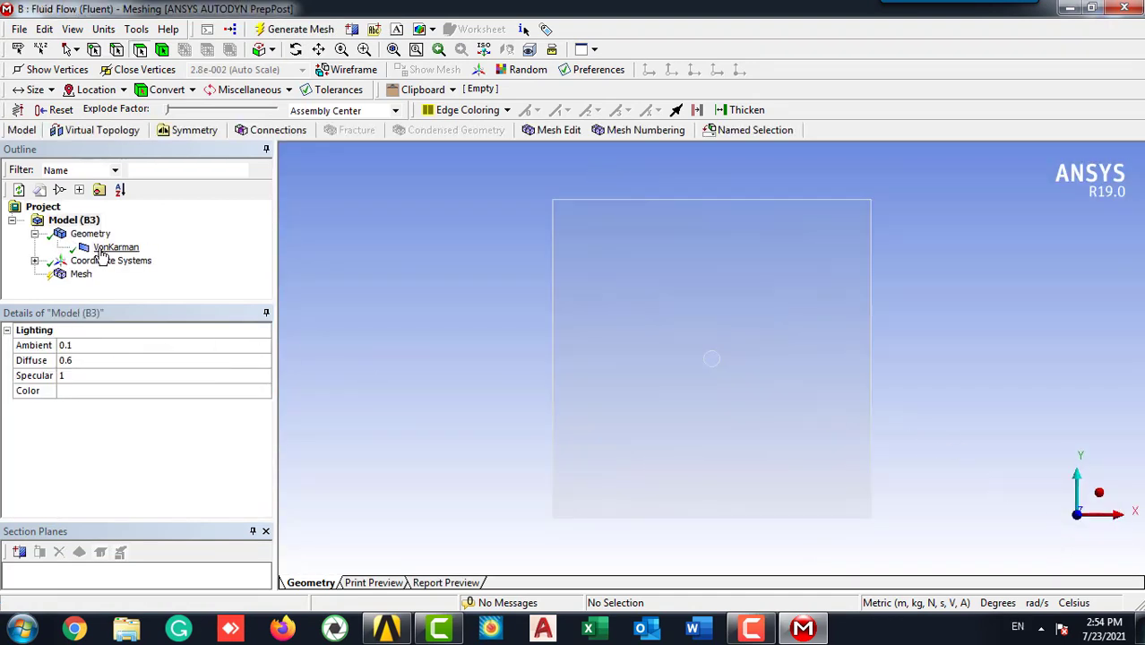
Step: Generate an initial mesh of the flow domain with the default CFD and Fluent settings
click(81, 274)
drag(114, 302, 114, 342)
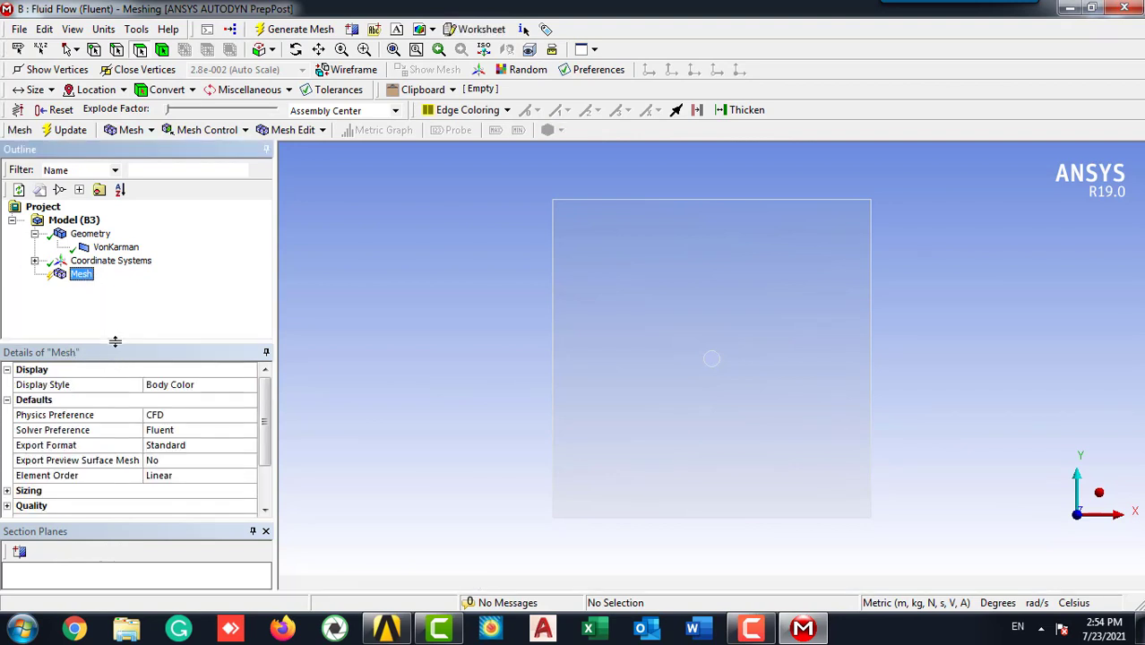
click(265, 532)
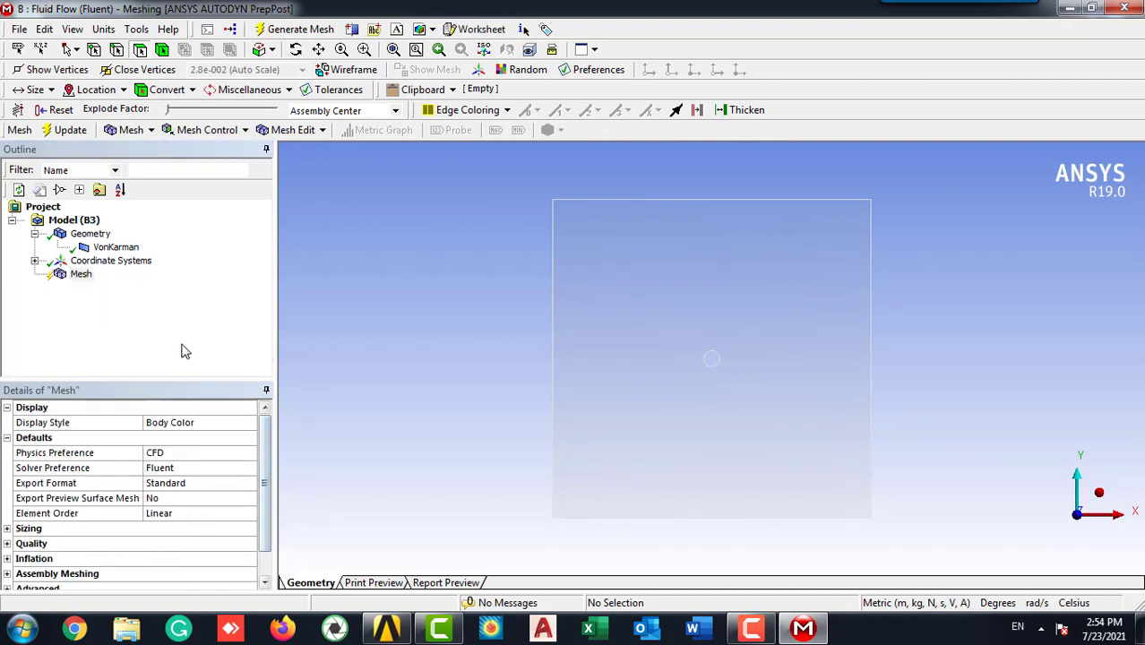
click(279, 29)
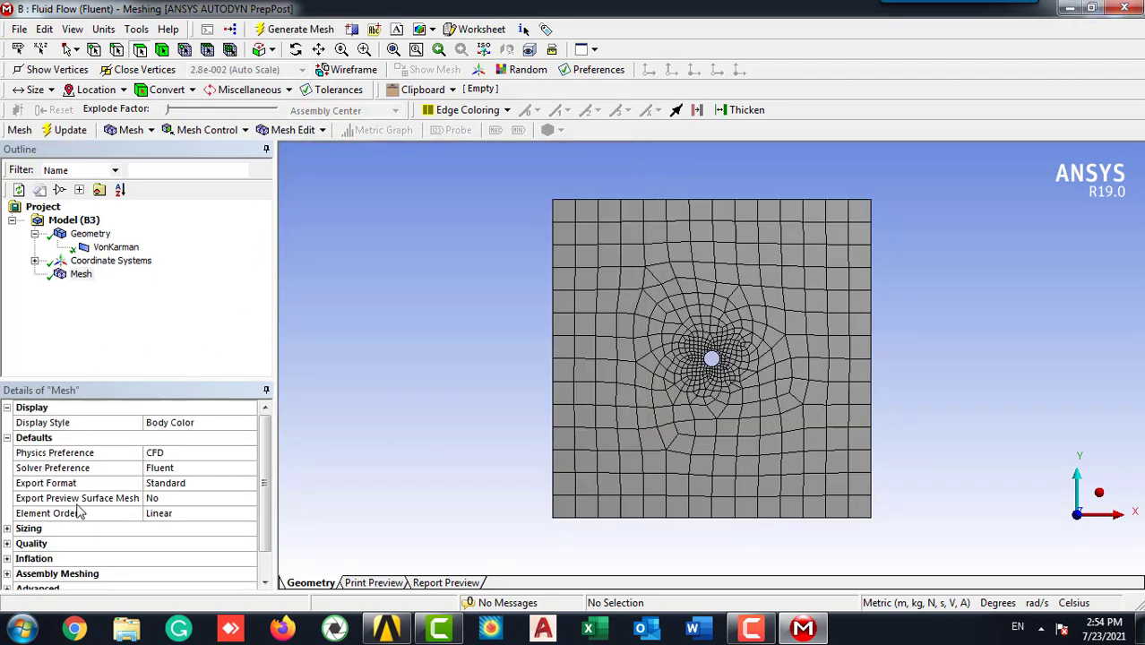
Step: Set the mesh metric to Orthogonal Quality, close the metrics graph and check the minimum, maximum and average values
double_click(27, 543)
scroll(98, 495, down, 2)
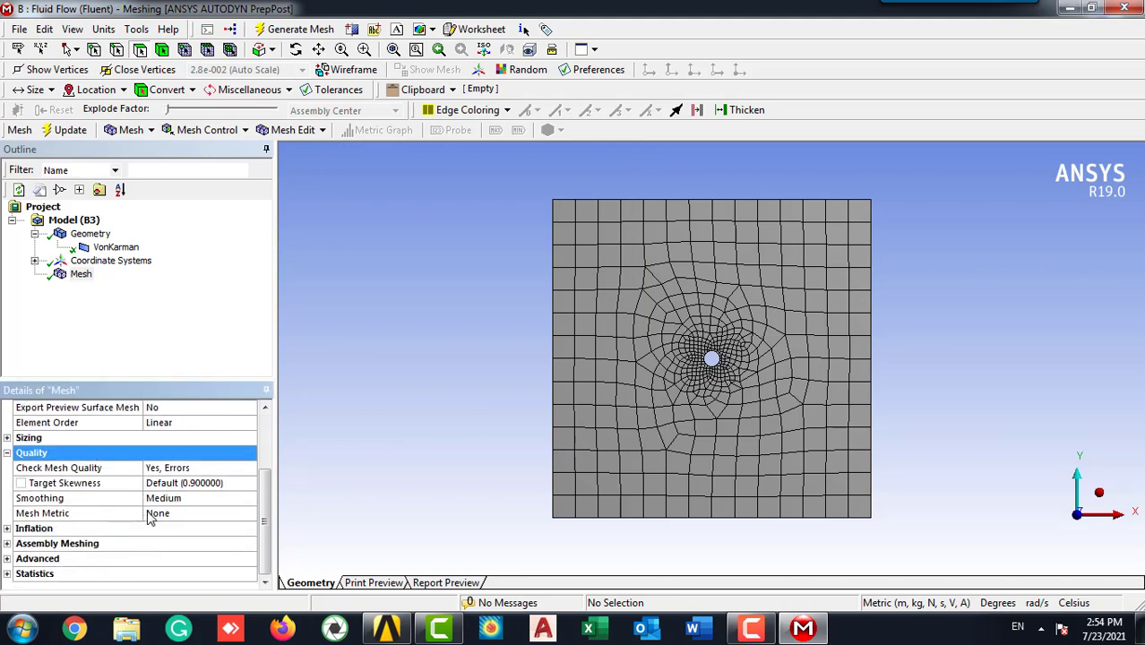
click(161, 513)
click(249, 513)
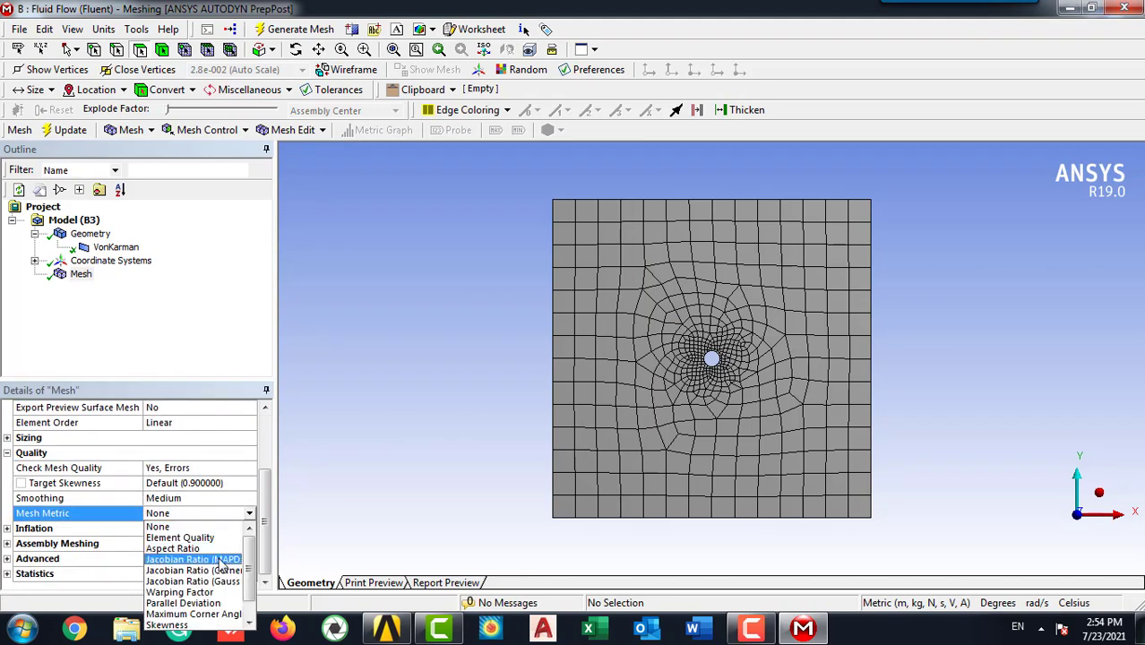
click(217, 614)
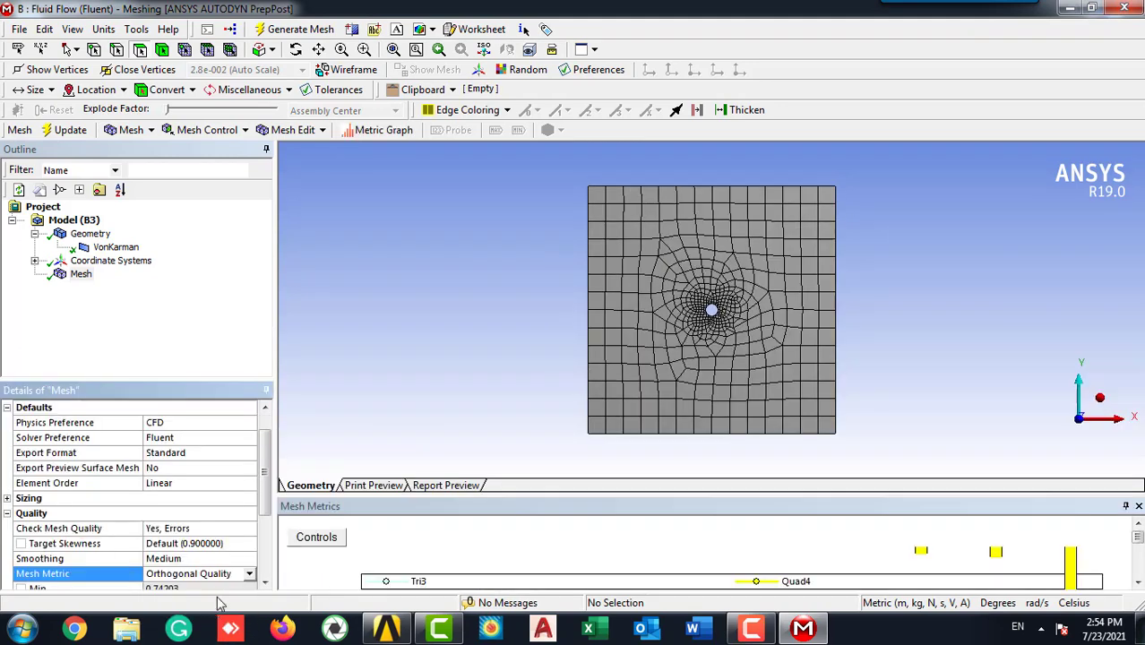
click(1139, 506)
scroll(262, 501, down, 3)
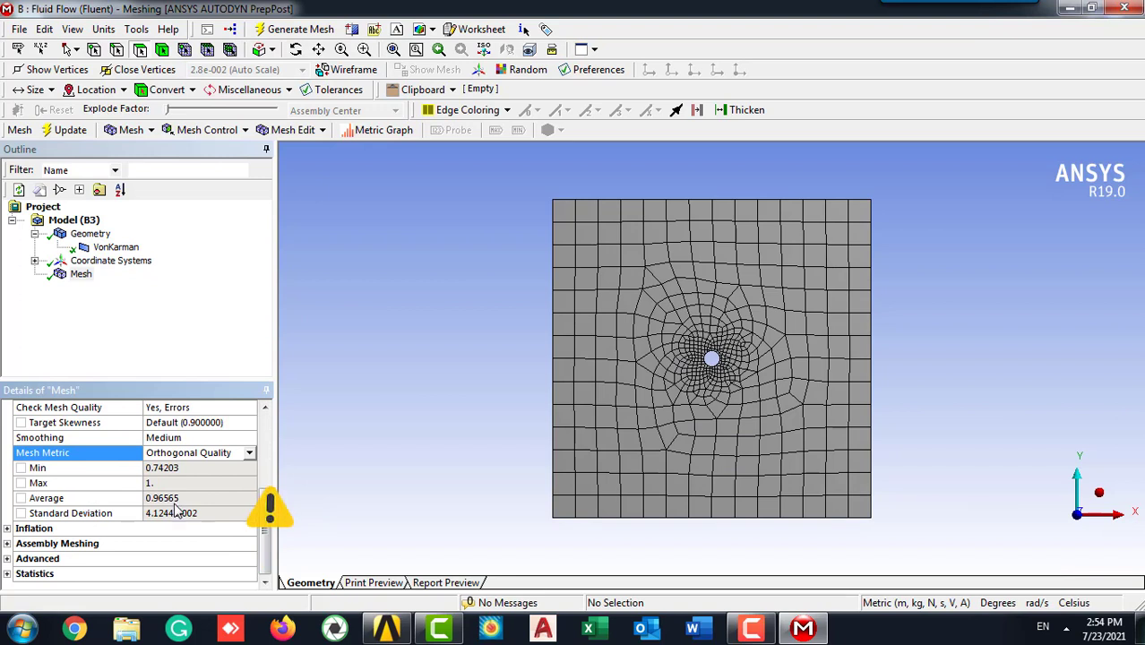
click(190, 373)
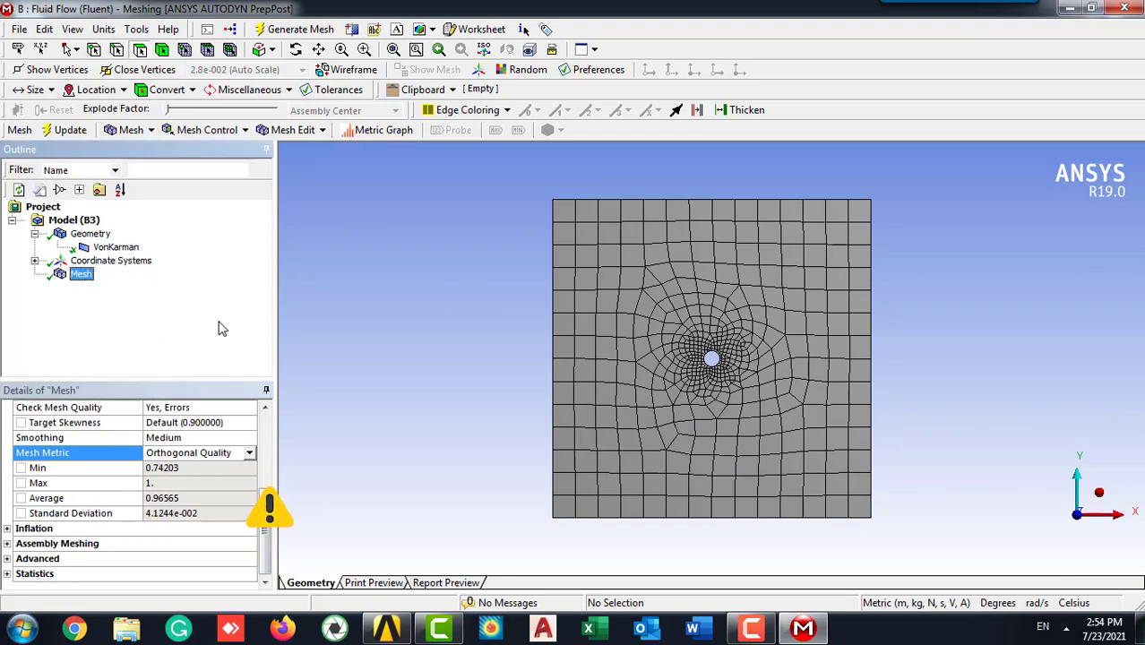
Step: Insert a sizing control on the cylinder's circular edge
click(120, 51)
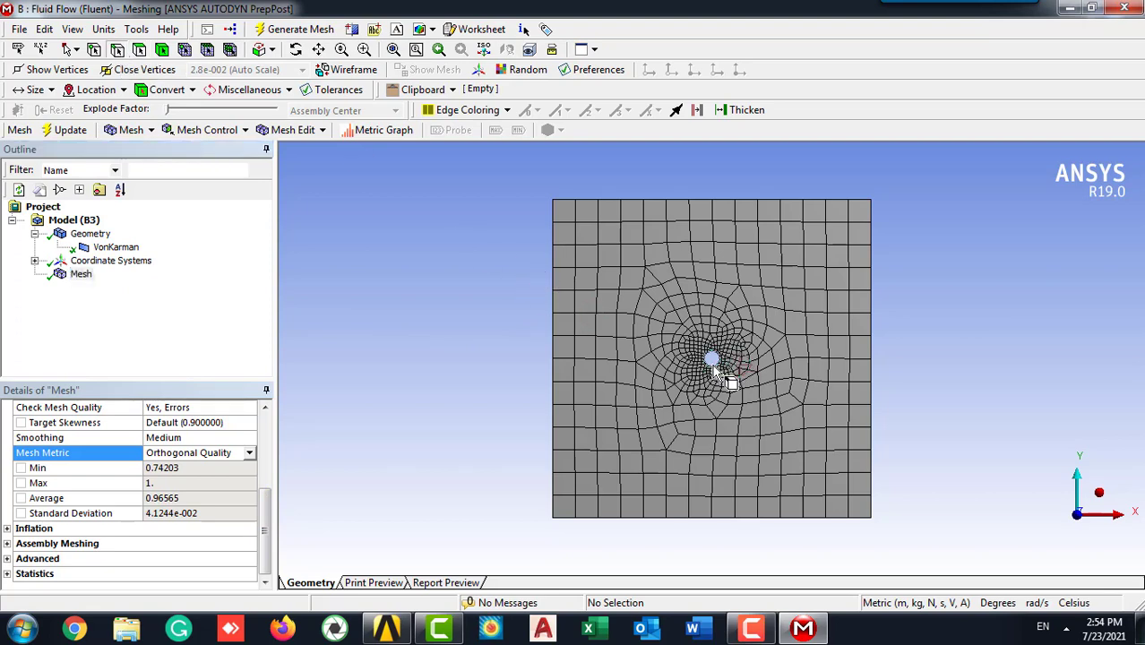
scroll(696, 384, up, 5)
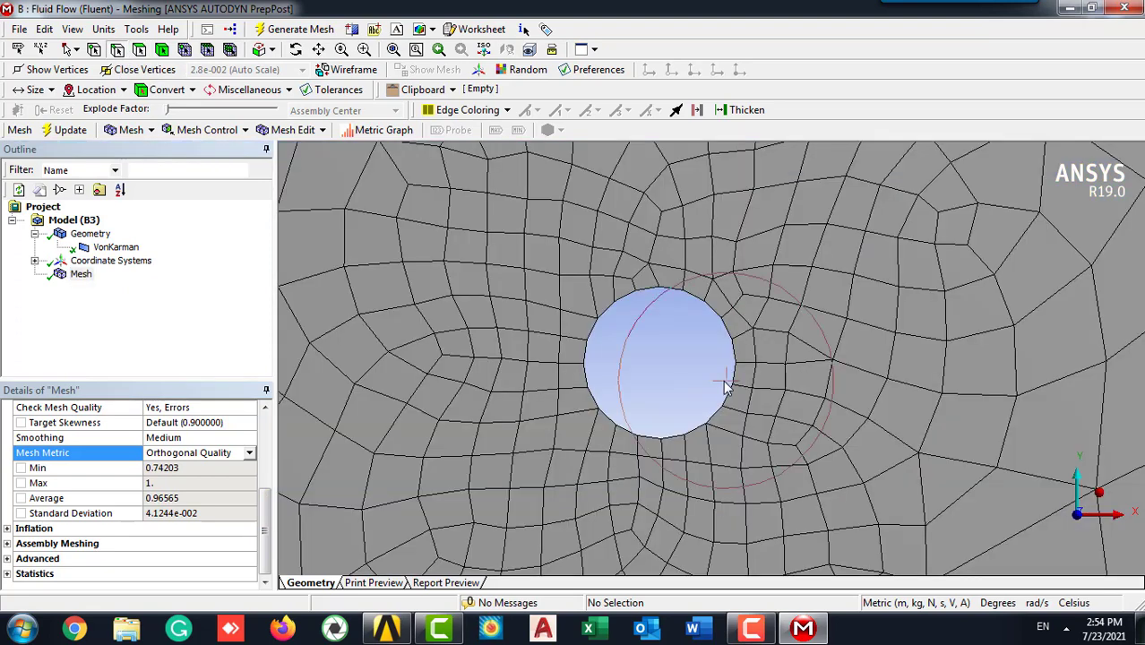
click(735, 385)
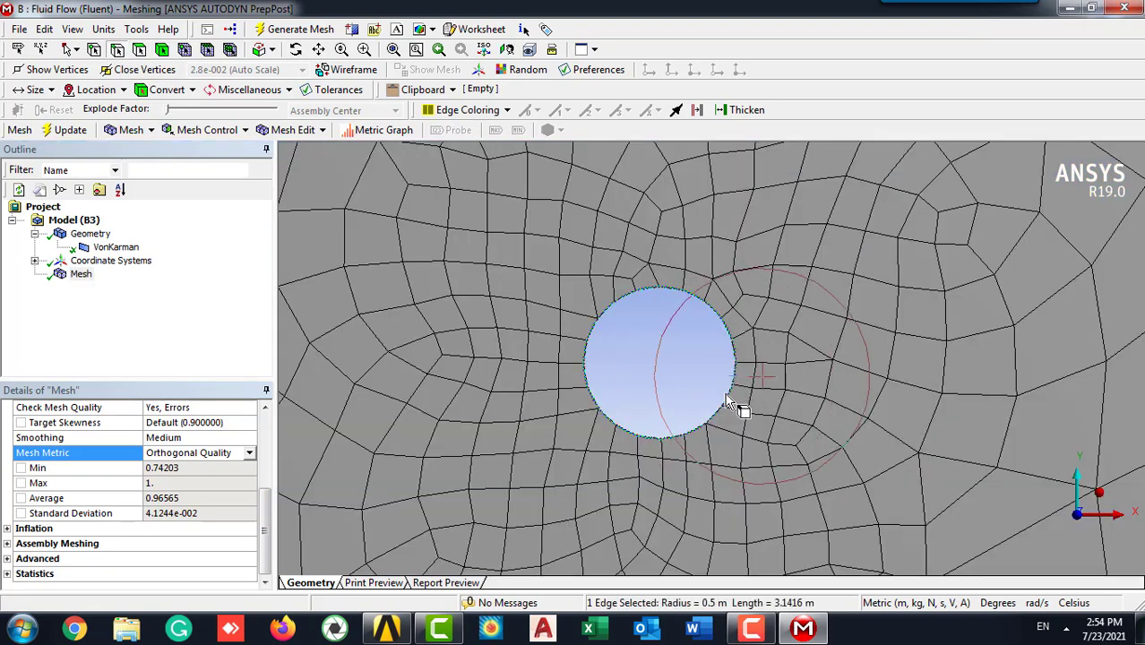
right_click(585, 367)
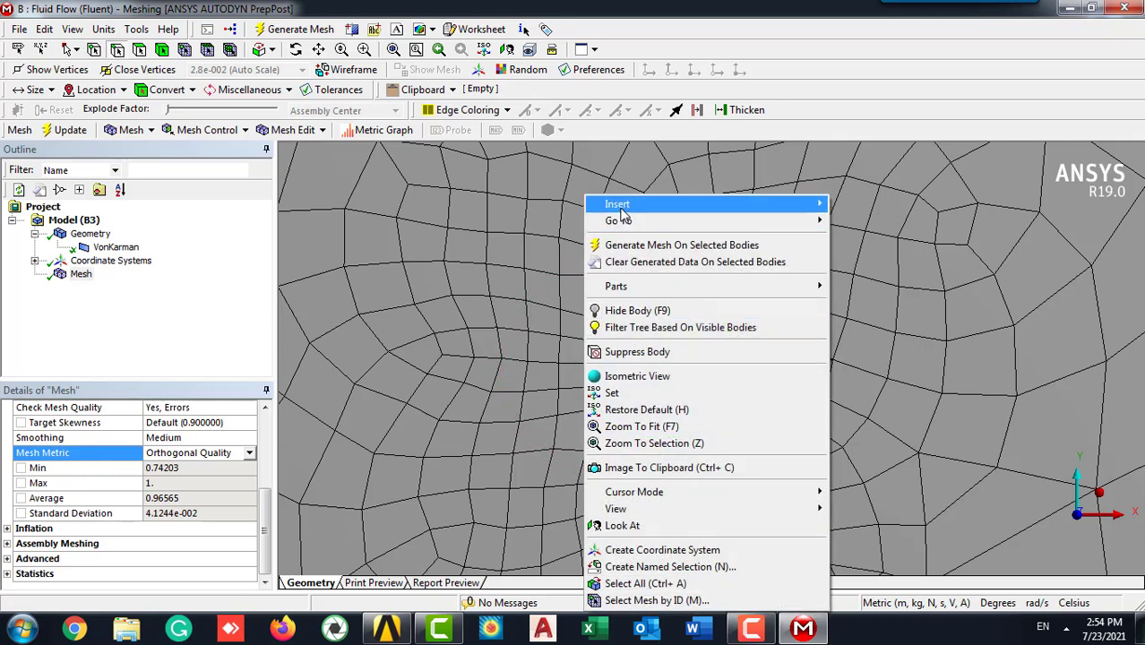
mouse_move(811, 204)
click(846, 208)
click(327, 358)
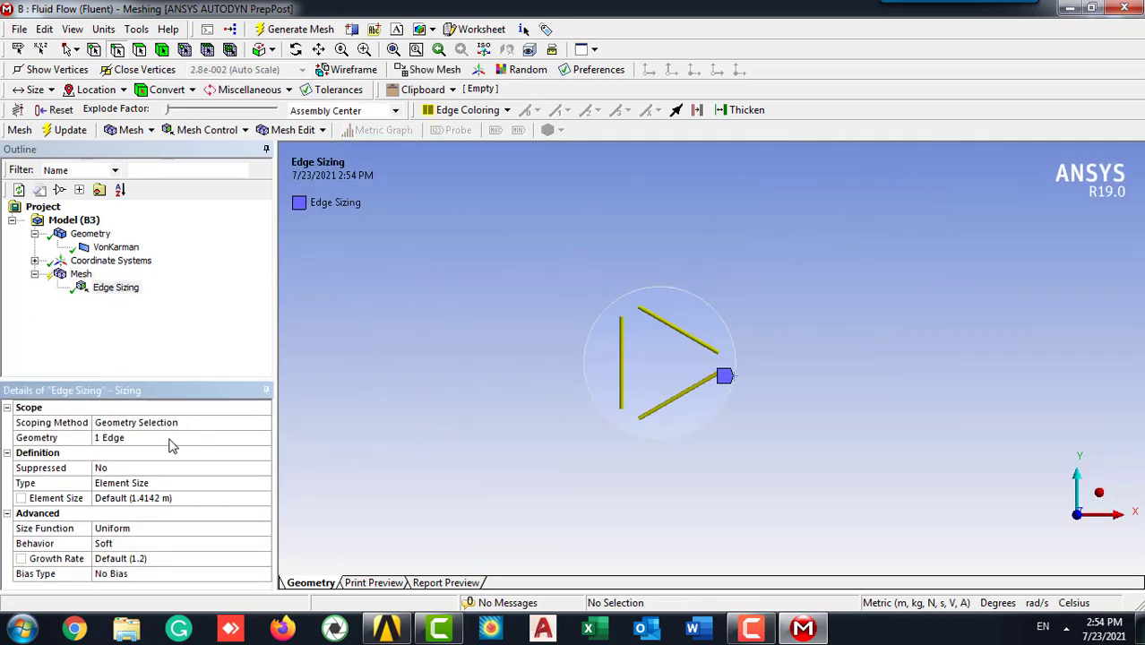
Step: Set the edge sizing's element size to 0.01 m
click(141, 496)
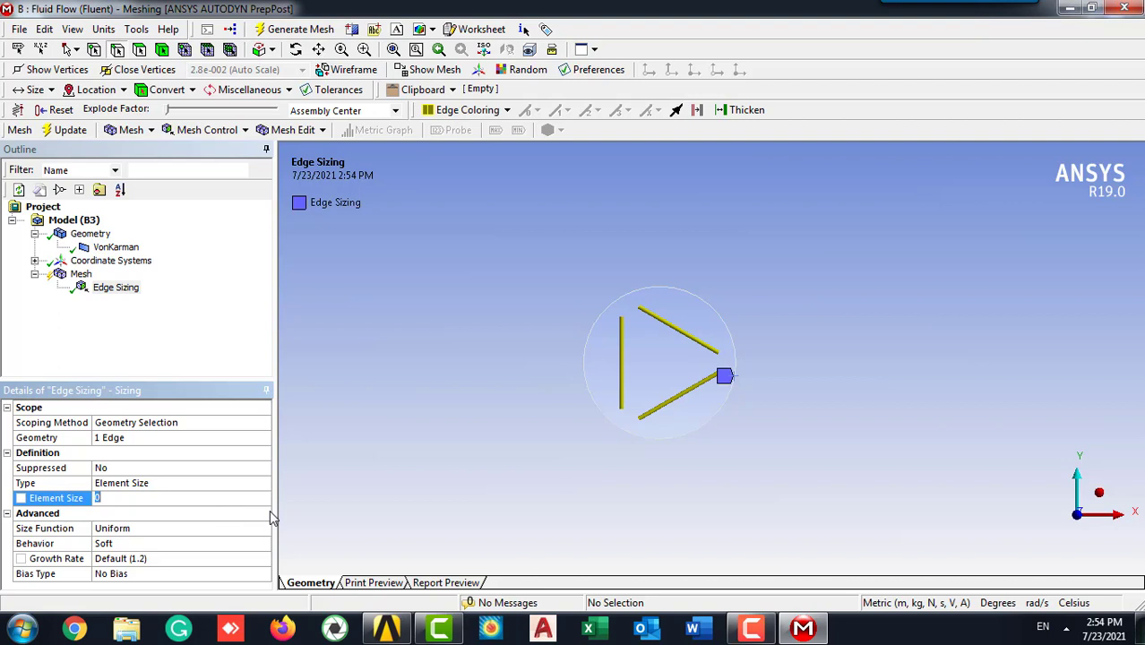
text(0.01)
key(Return)
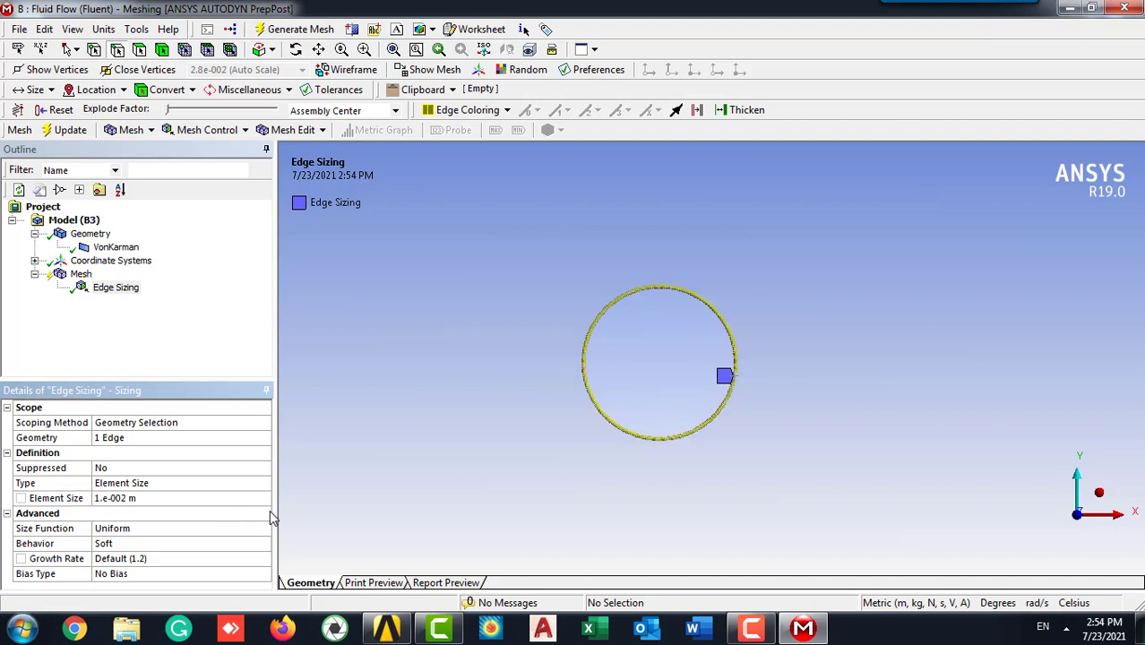
click(181, 336)
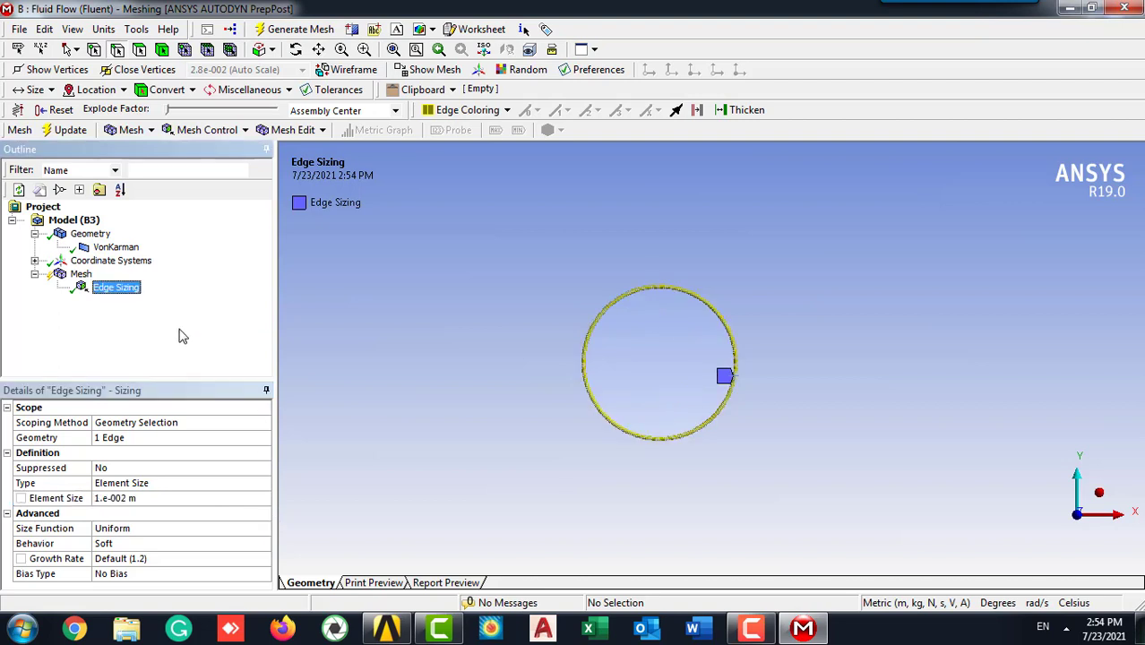
Step: Regenerate the mesh with the edge sizing and review its orthogonal quality statistics
click(295, 30)
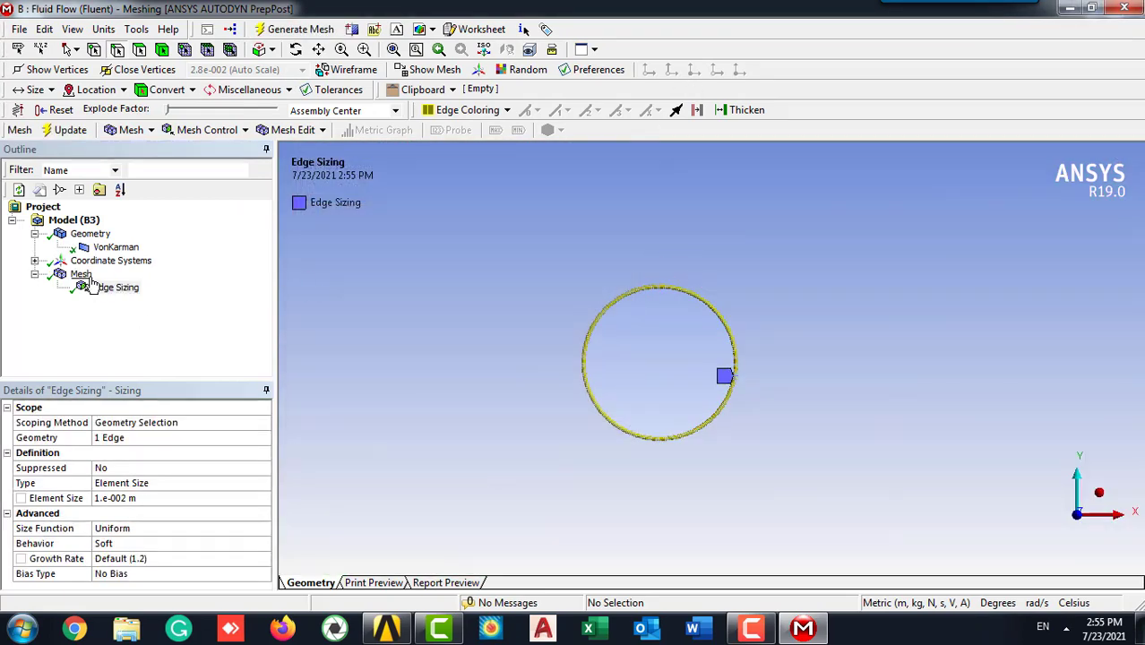
click(83, 275)
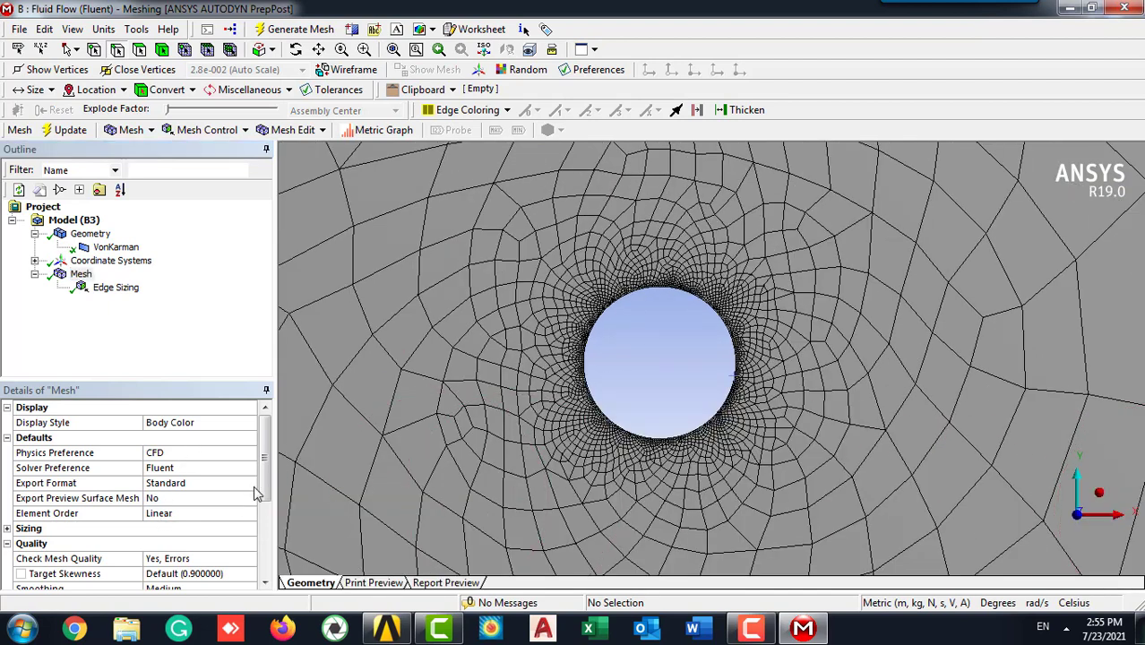
drag(265, 489, 265, 555)
click(179, 329)
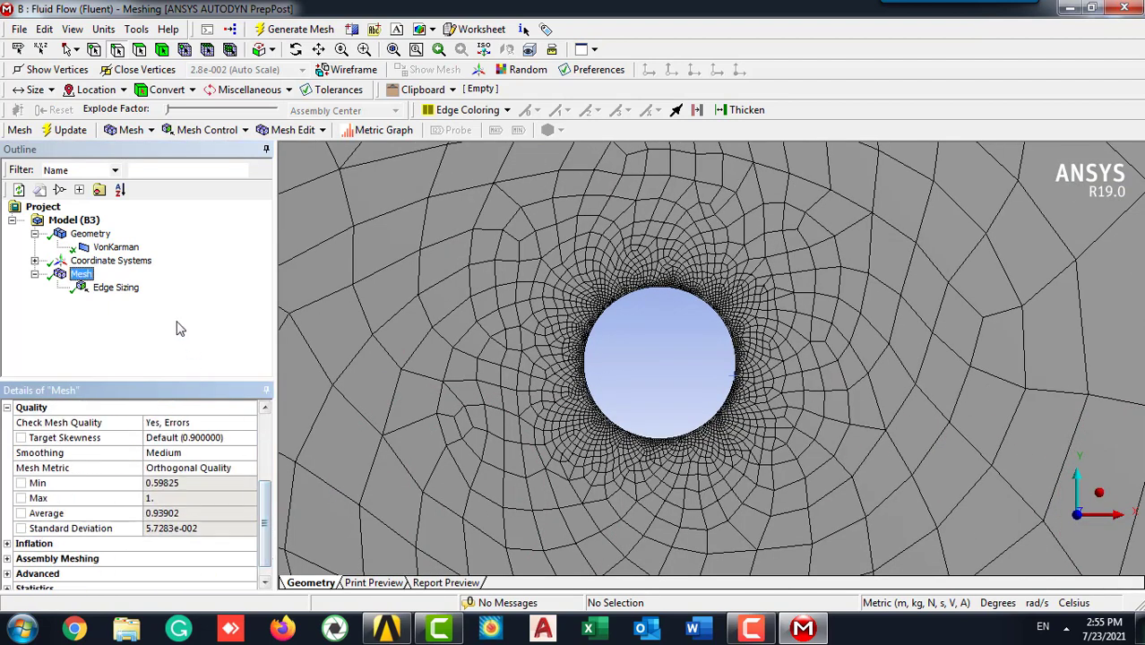
click(397, 52)
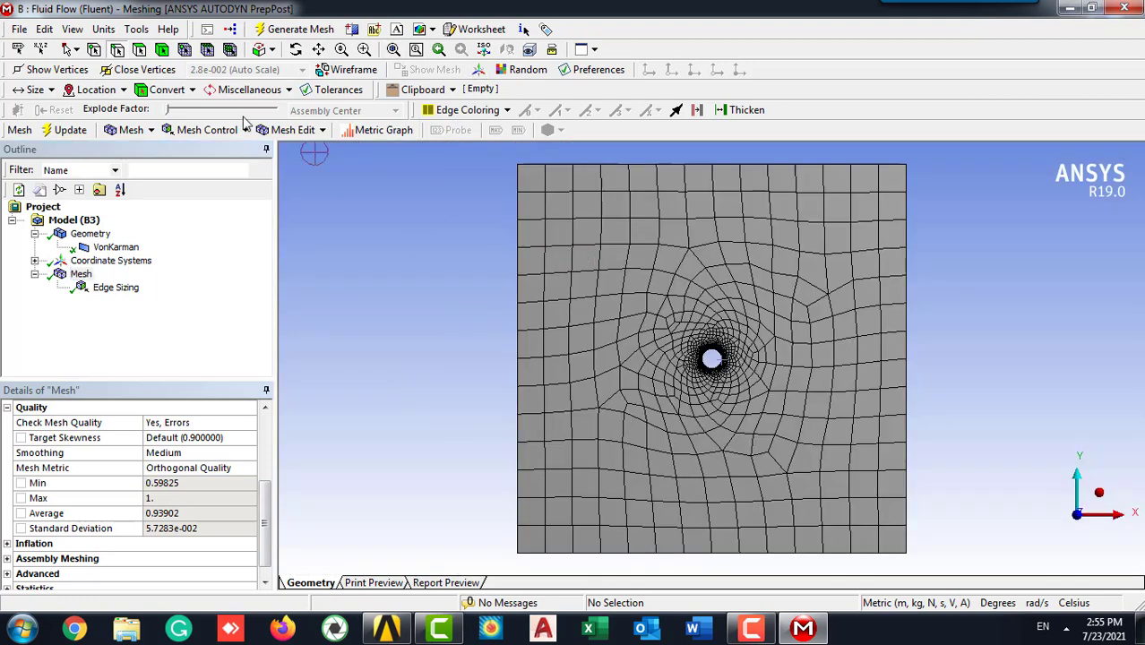
Step: Insert a sizing control on the whole surface body with an element size of 0.5 m
click(161, 50)
click(609, 255)
right_click(609, 254)
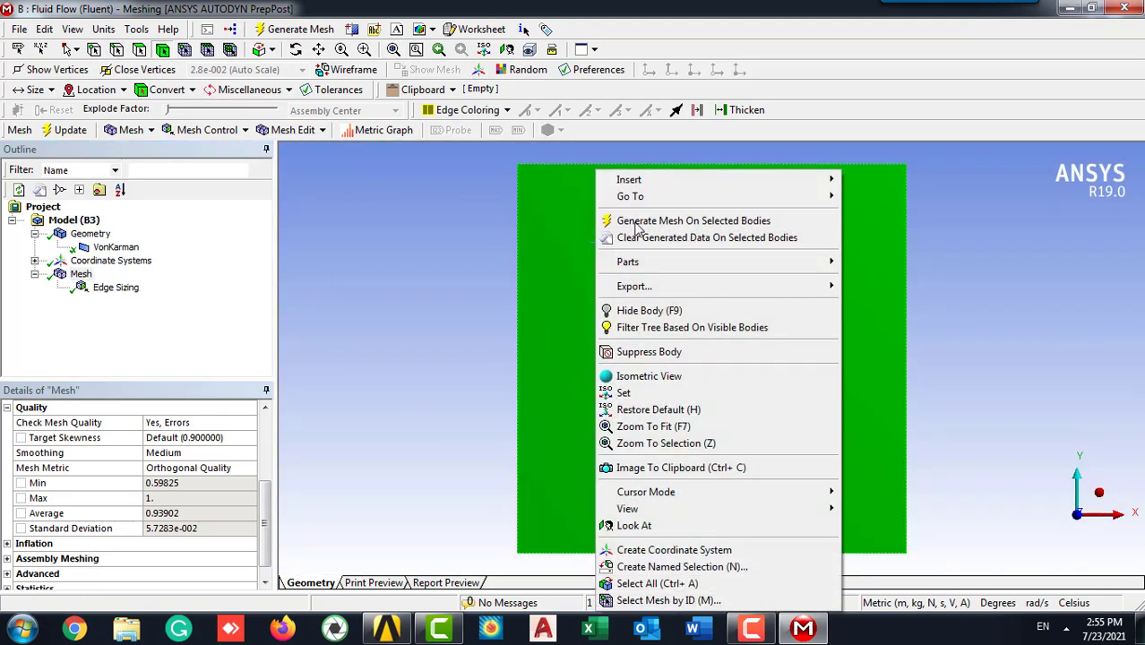
click(871, 205)
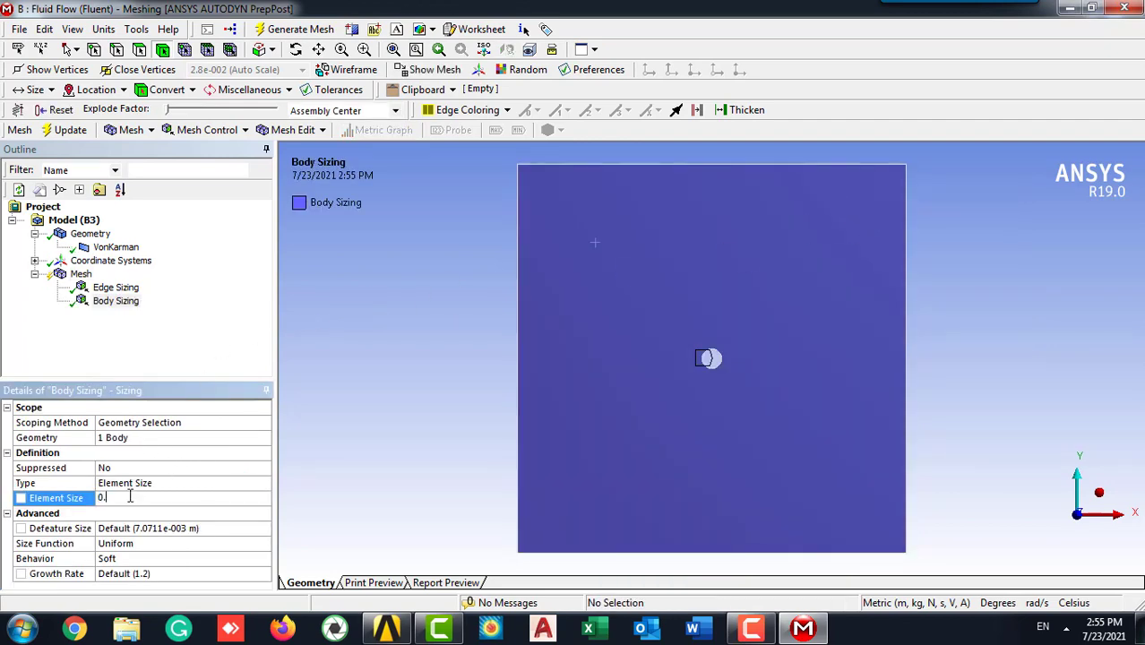
key(Return)
Step: Regenerate the mesh with the edge and body sizings, display it and close the mesh metrics graph
click(300, 30)
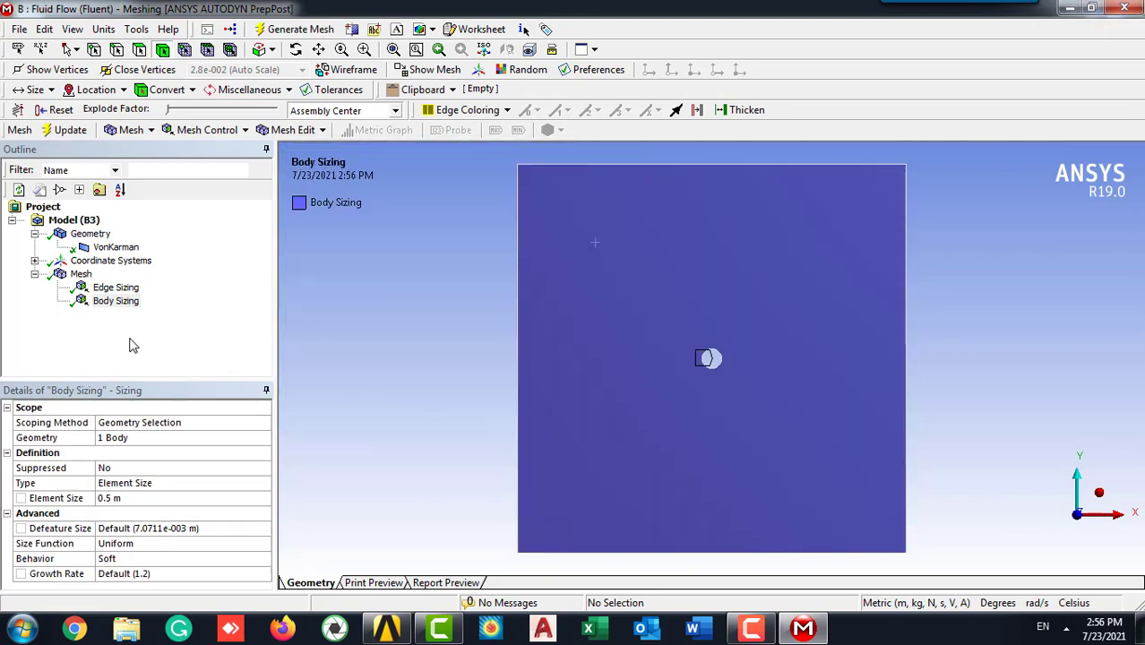
click(80, 273)
right_click(81, 273)
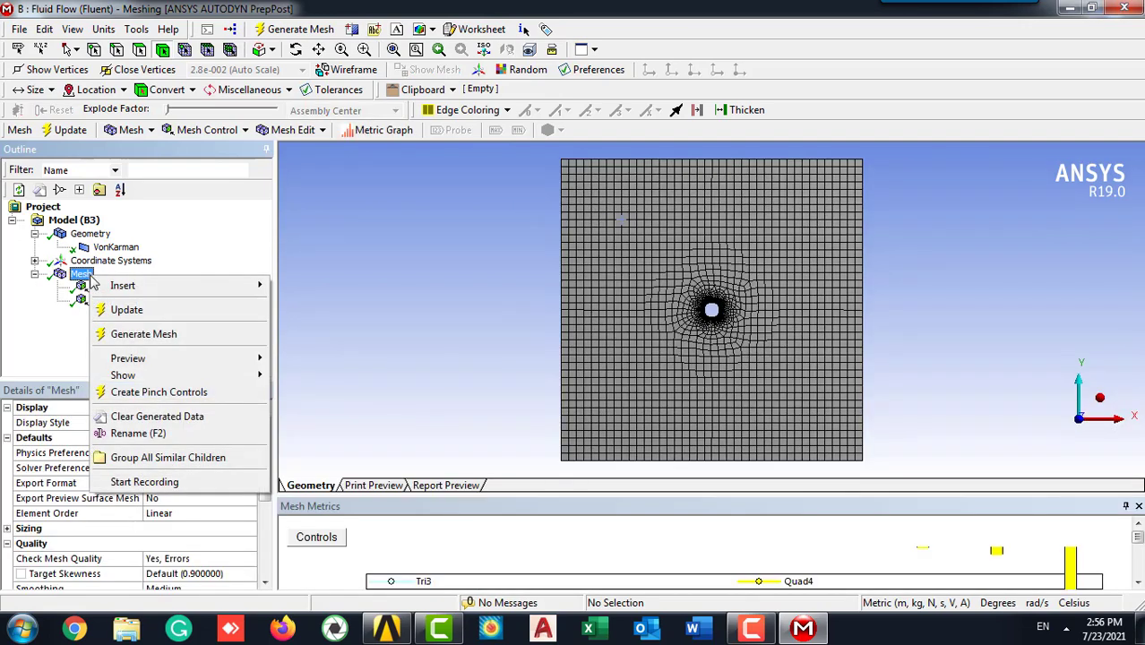
mouse_move(122, 284)
click(1139, 507)
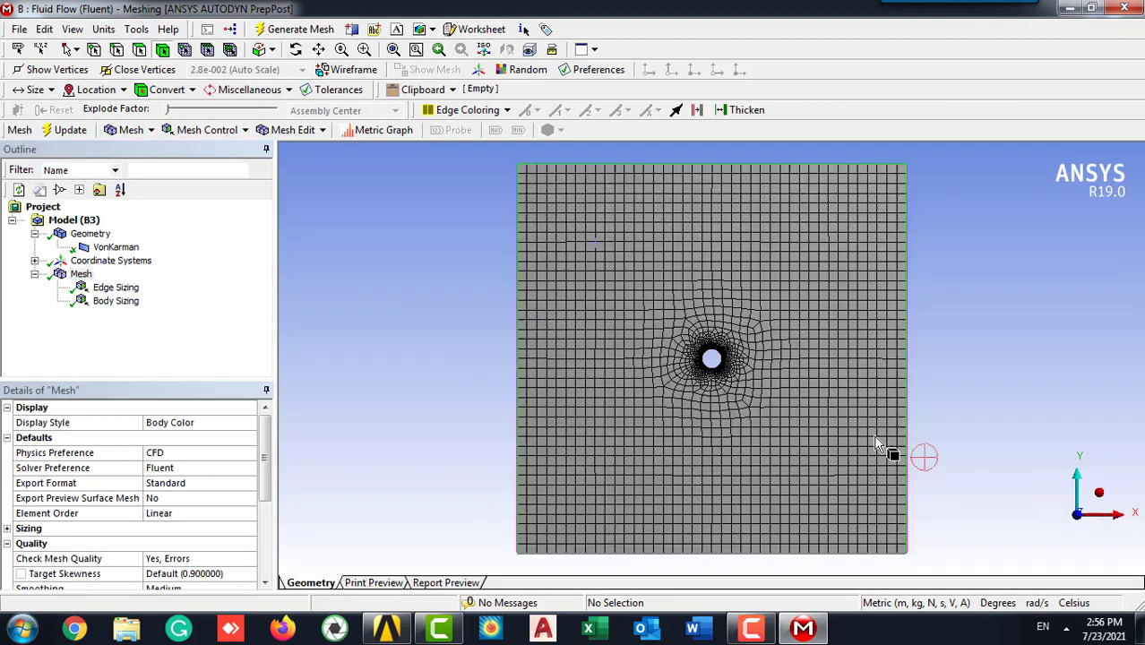
click(139, 326)
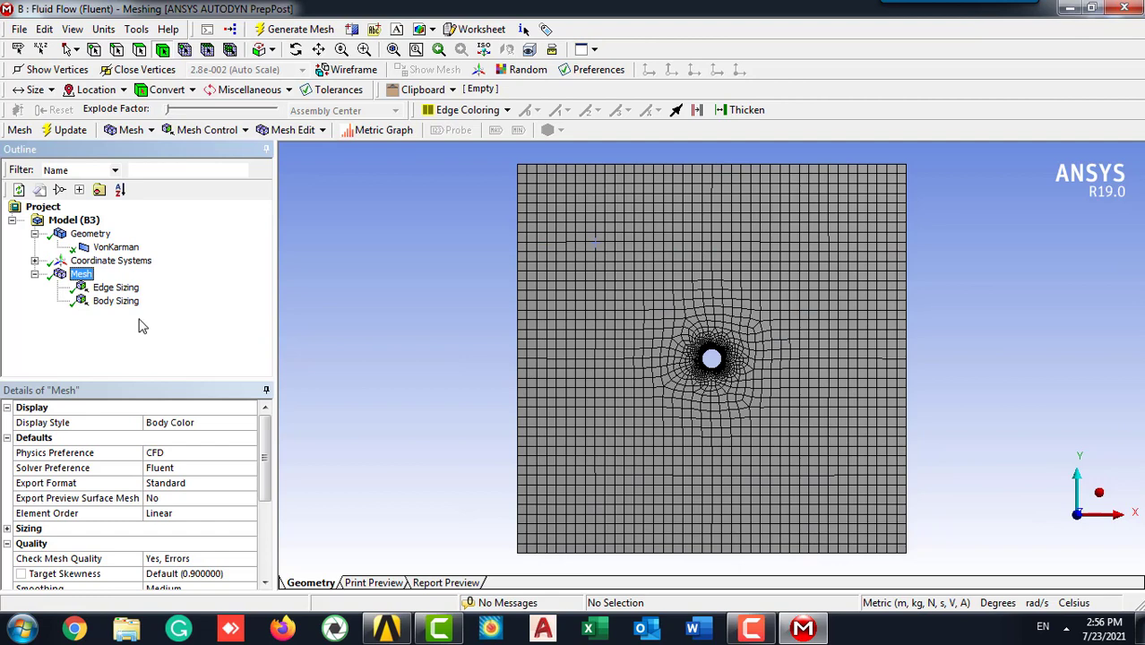
Step: Insert a mesh method control and scope it to the whole VonKarman surface body
right_click(83, 276)
mouse_move(113, 285)
click(296, 284)
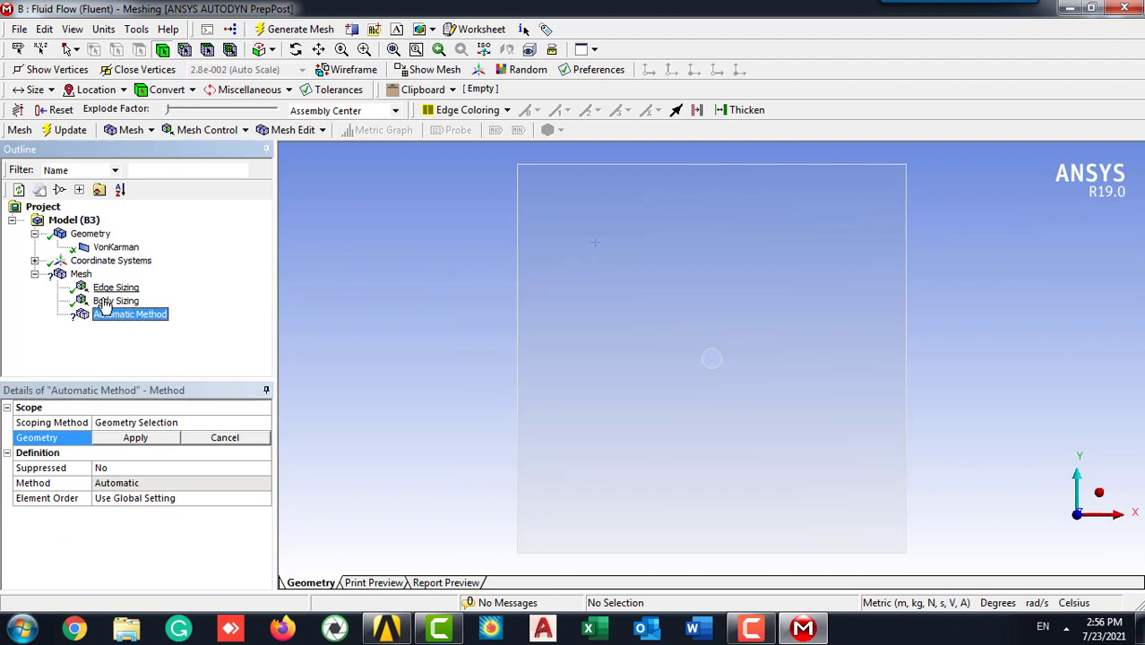
click(142, 438)
click(143, 438)
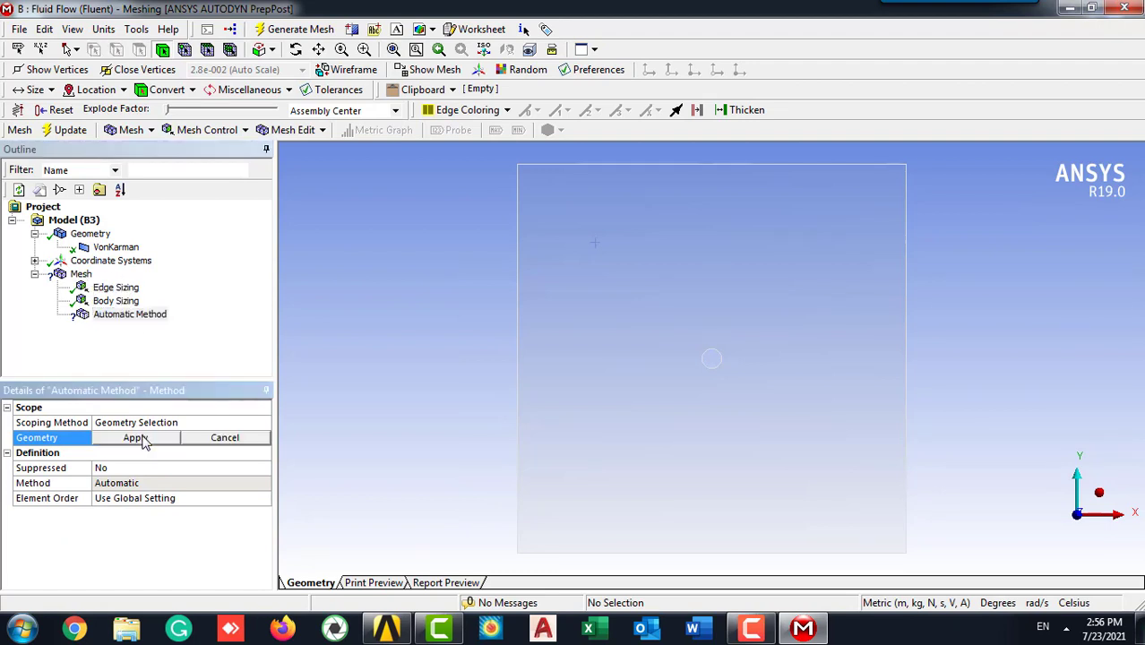
click(645, 302)
click(157, 437)
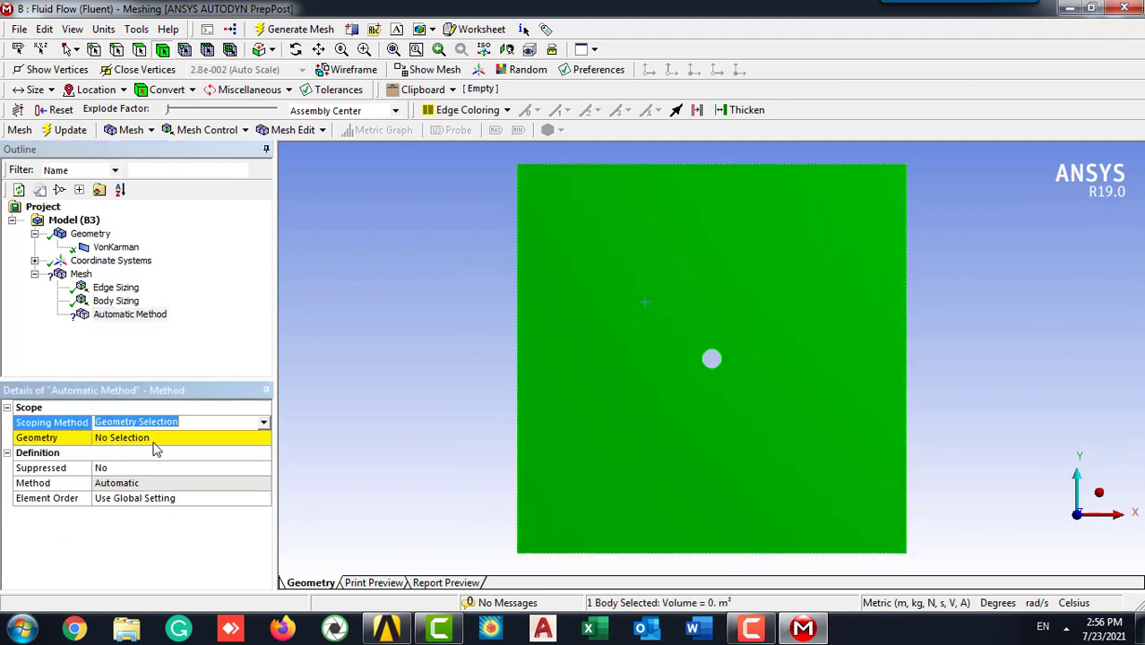
click(153, 441)
click(157, 440)
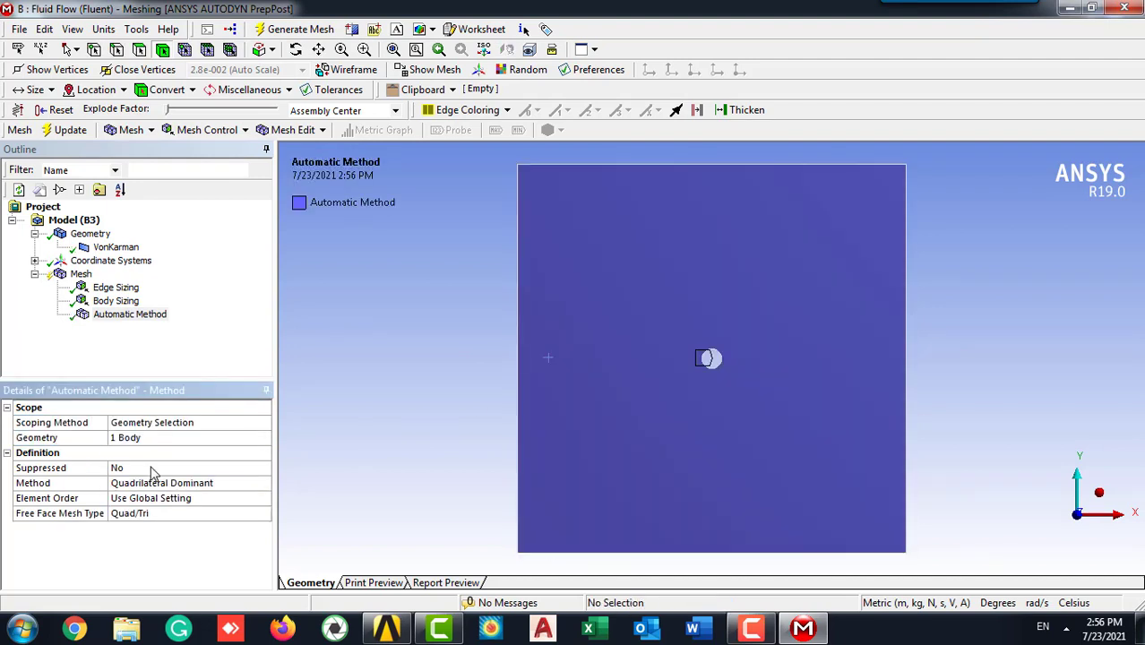
Step: Set the mesh method of the surface body to Triangles
click(238, 485)
click(265, 484)
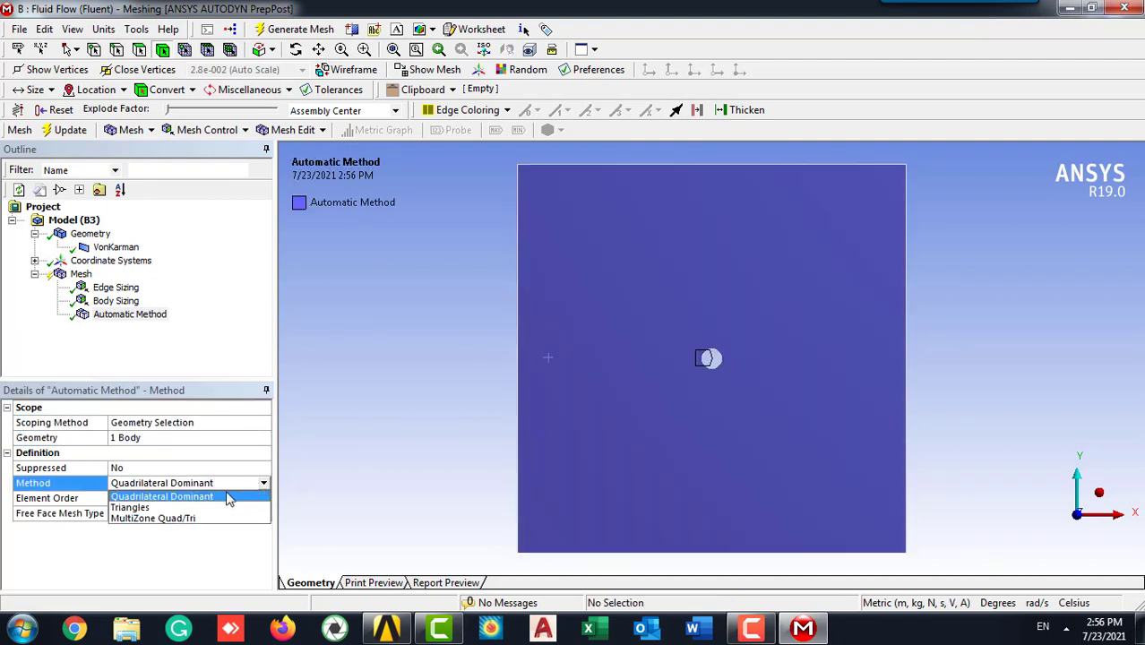
click(217, 501)
click(190, 366)
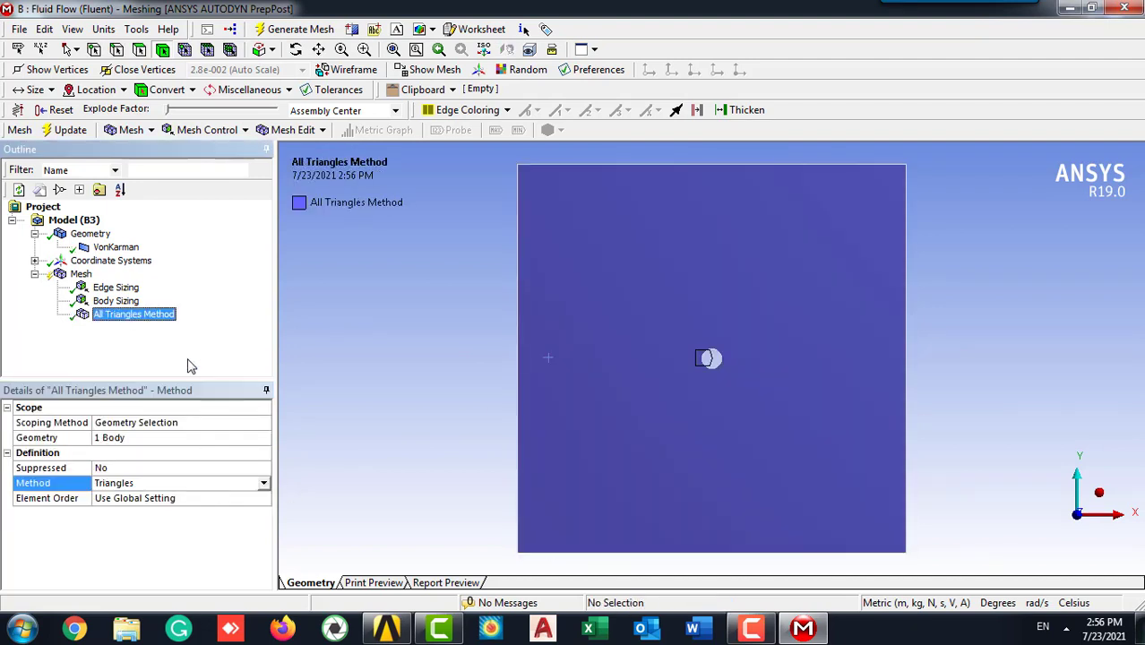
Step: Insert an inflation control on the fluid domain face, using the cylinder's circular edge as its boundary
click(81, 273)
right_click(81, 273)
mouse_move(121, 283)
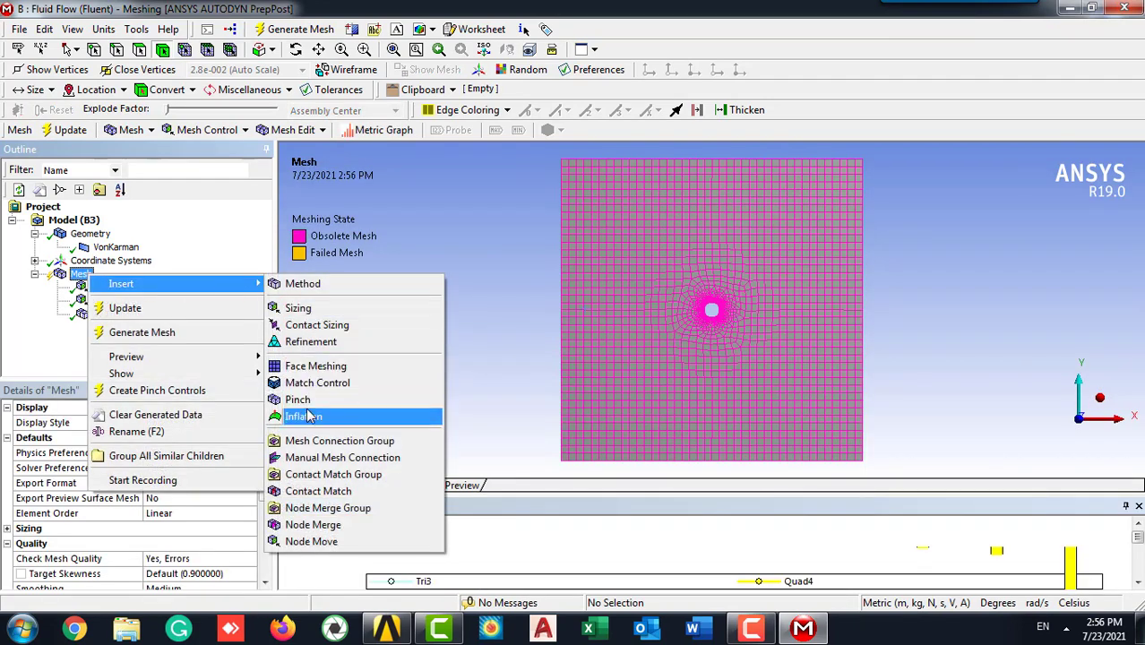
click(305, 417)
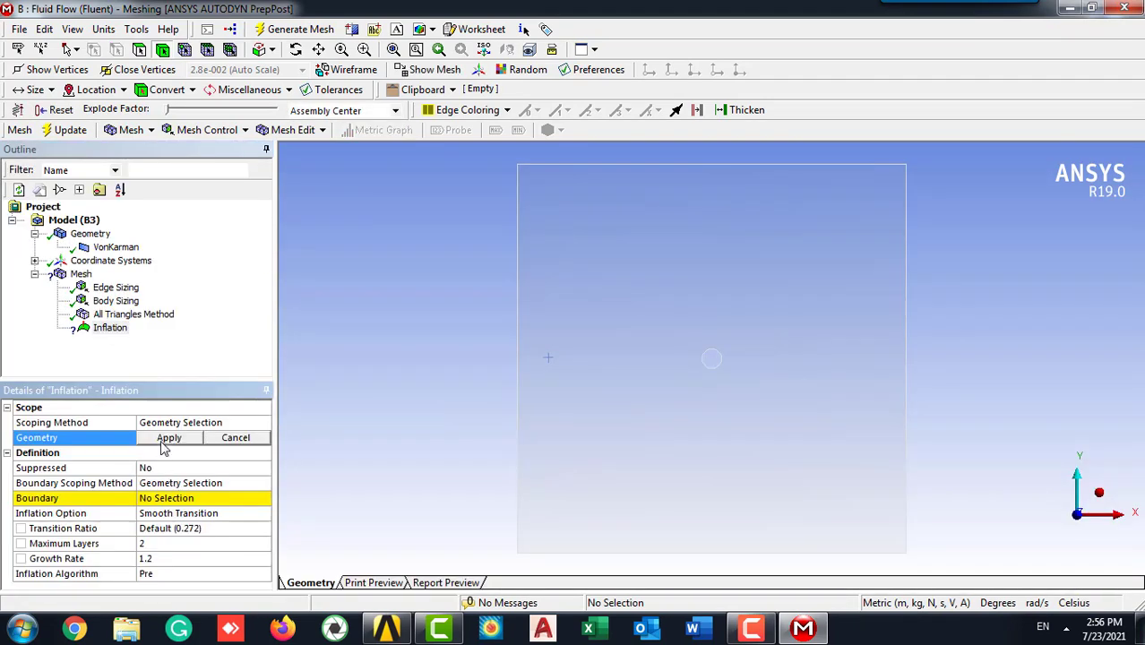
click(138, 50)
click(688, 405)
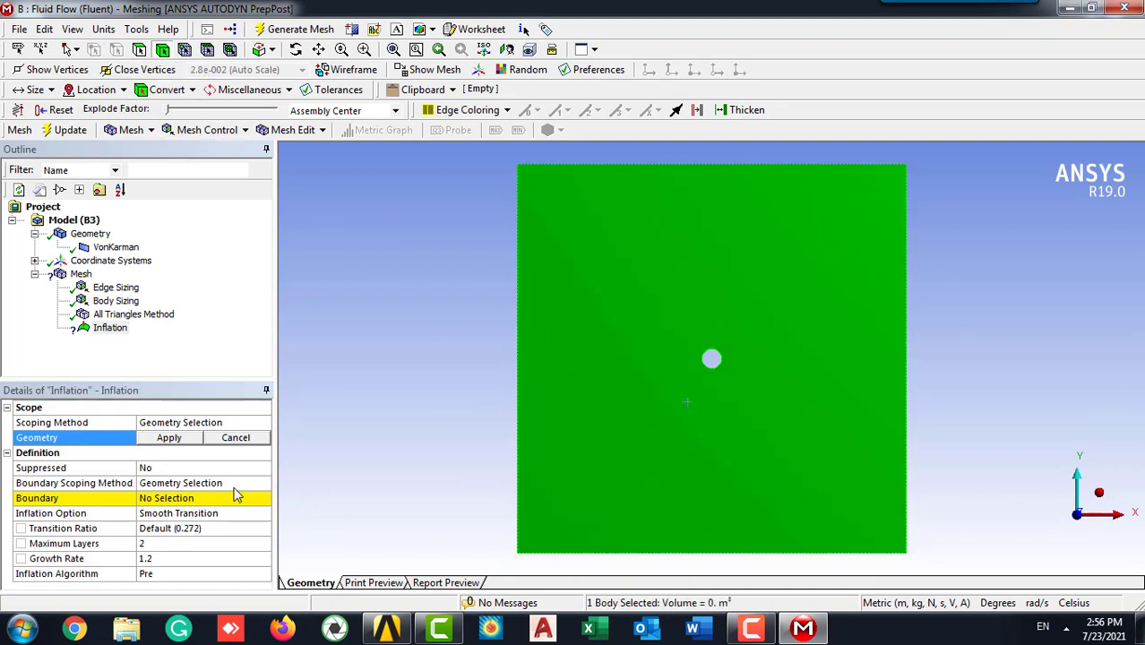
click(169, 438)
click(161, 498)
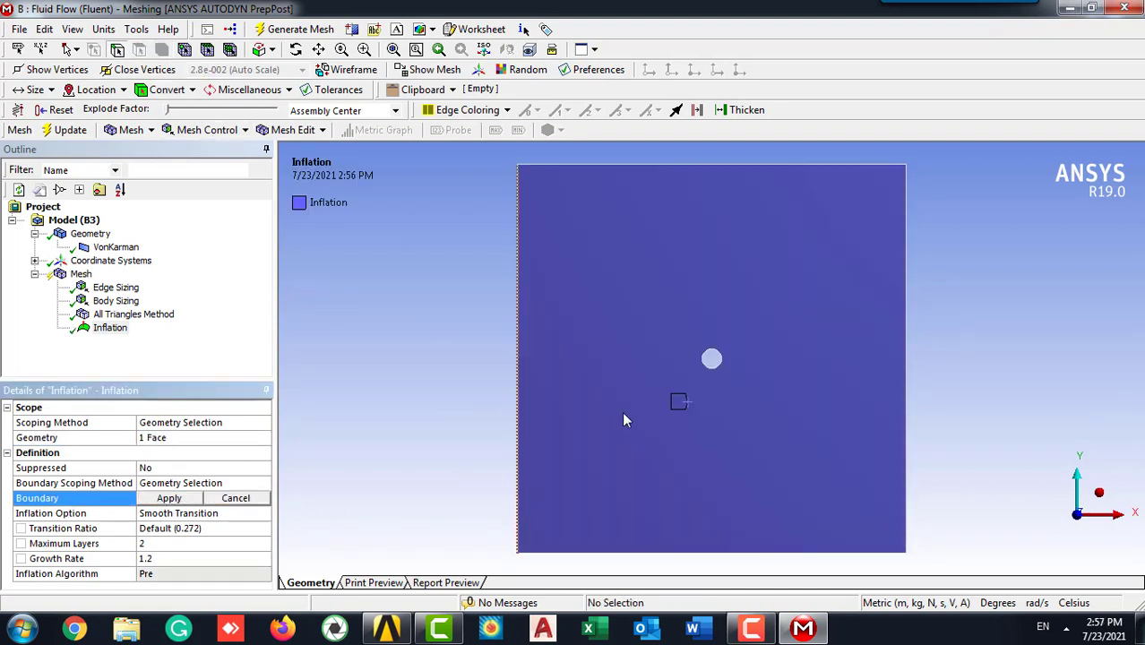
click(714, 366)
click(197, 501)
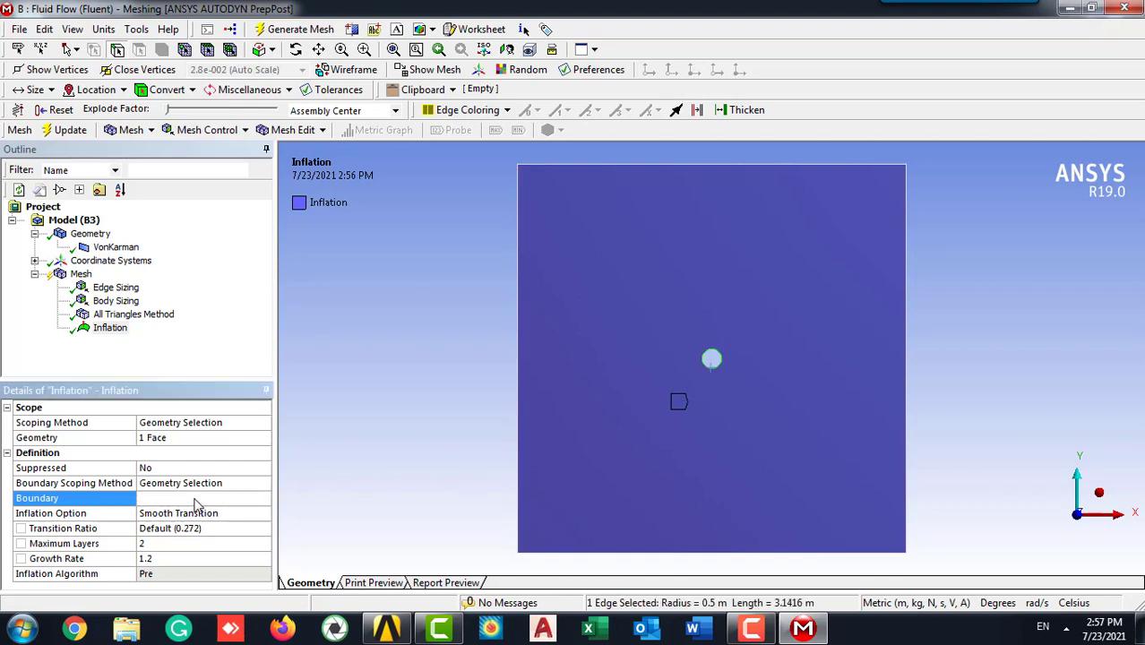
click(169, 350)
Step: Regenerate the mesh with the triangle method and inflation, and inspect the layers along the cylinder wall
click(81, 274)
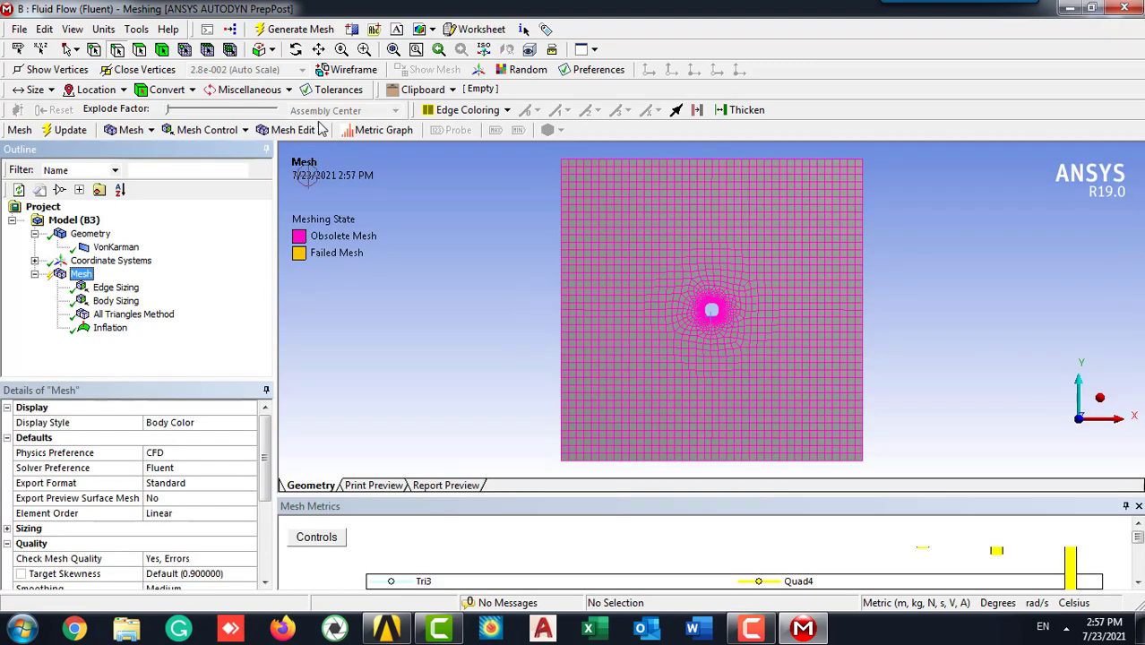
click(295, 29)
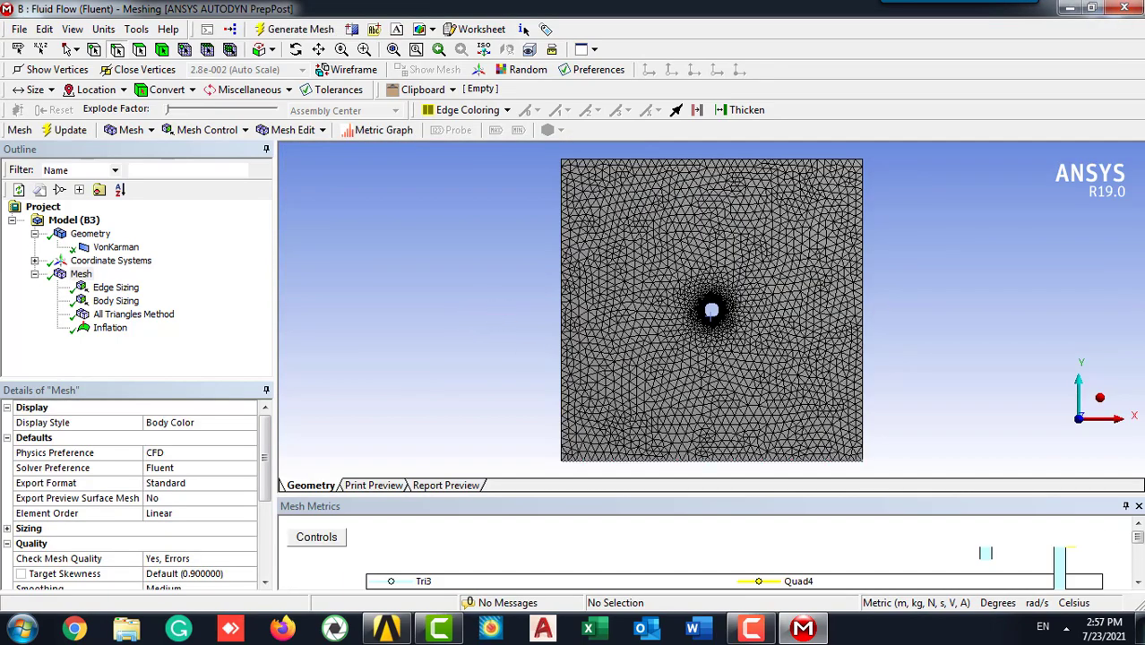
scroll(704, 394, up, 5)
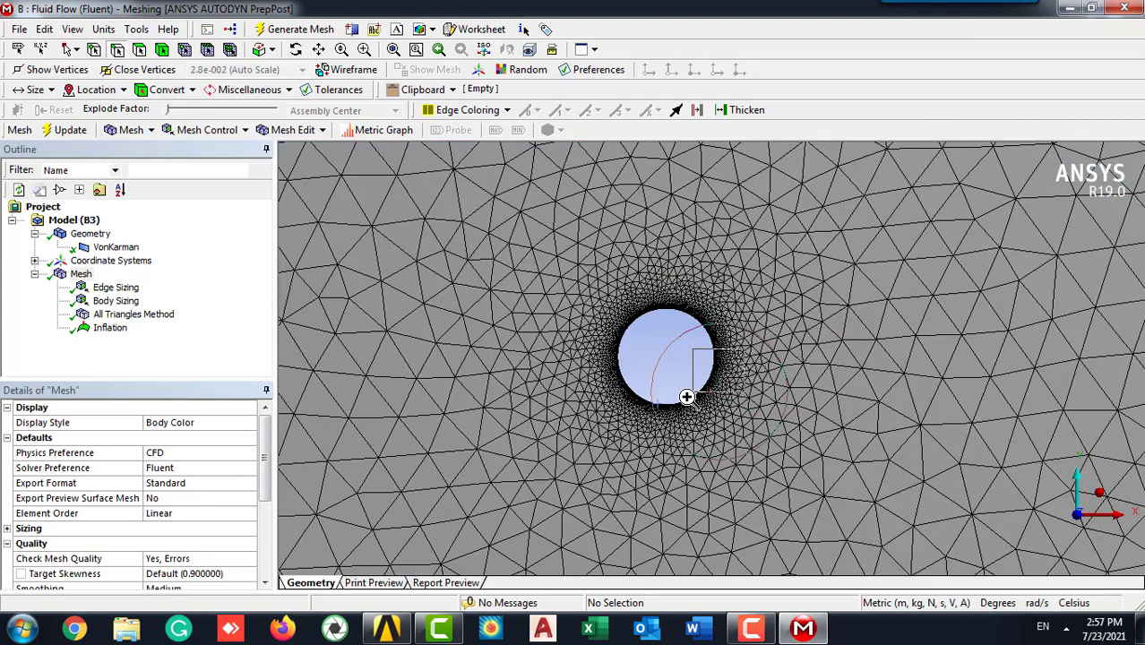
scroll(692, 347, up, 2)
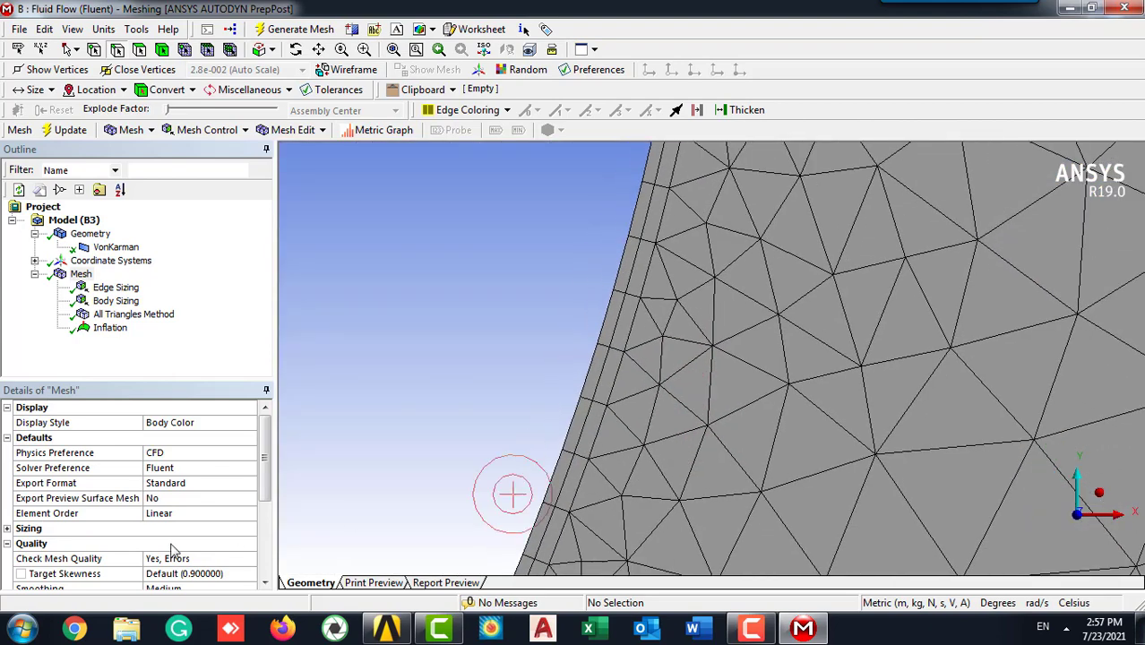
Step: Set the maximum number of layers of the inflation control to 10
click(109, 329)
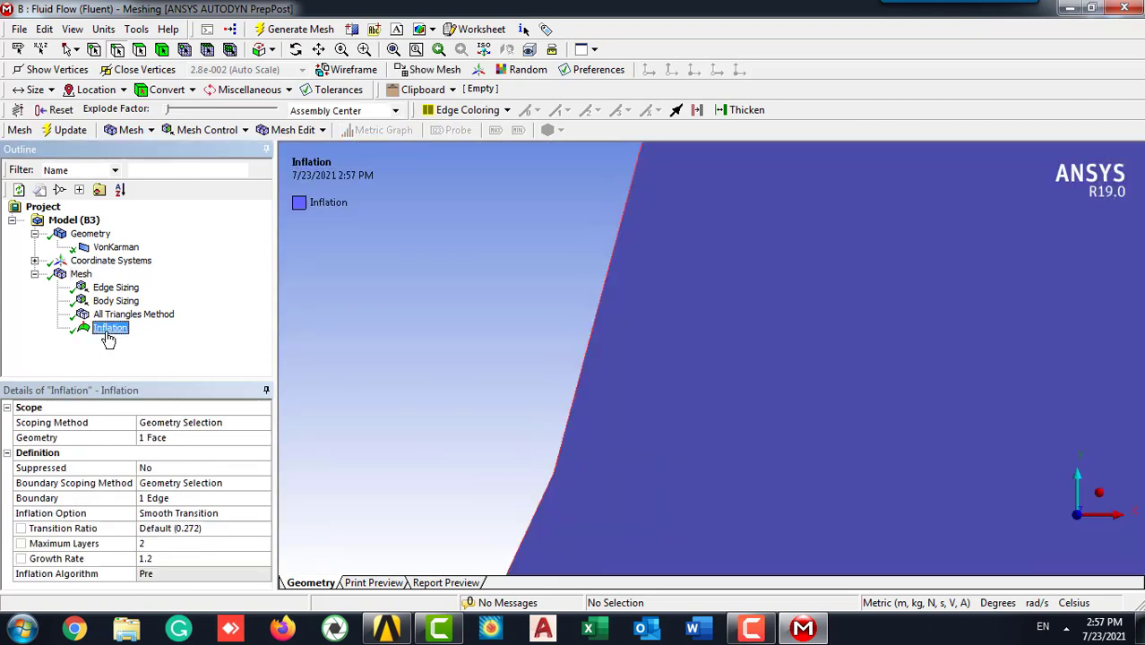
click(179, 544)
text(10)
click(193, 363)
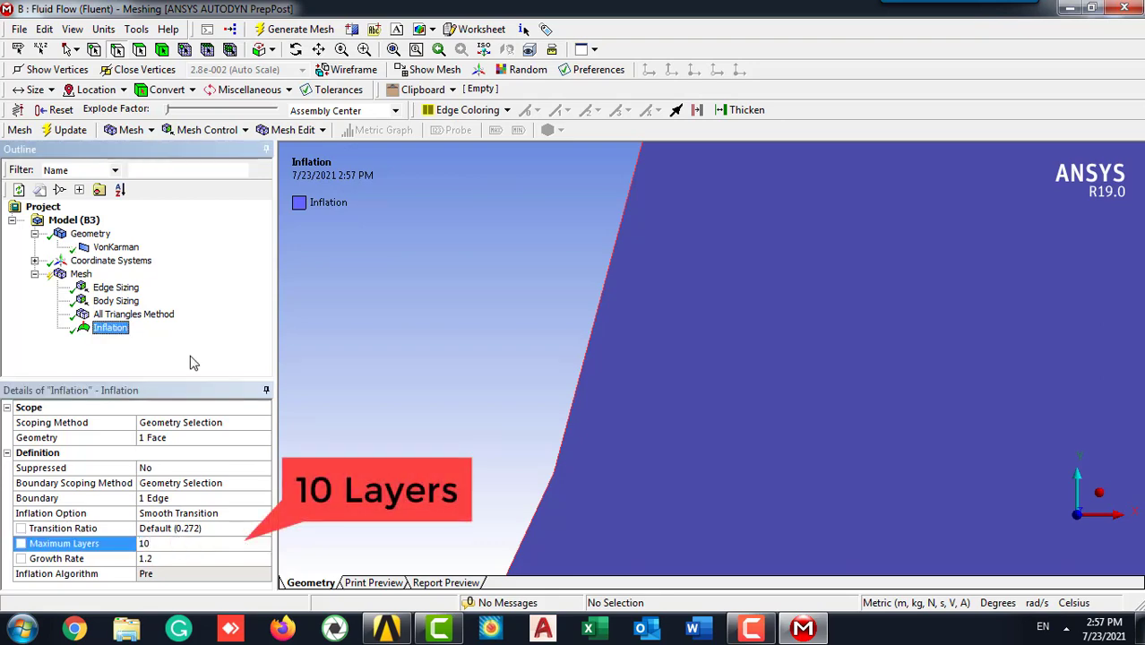
Step: Regenerate the mesh with the updated inflation, close the mesh metrics graph and inspect the boundary layers around the cylinder
click(288, 29)
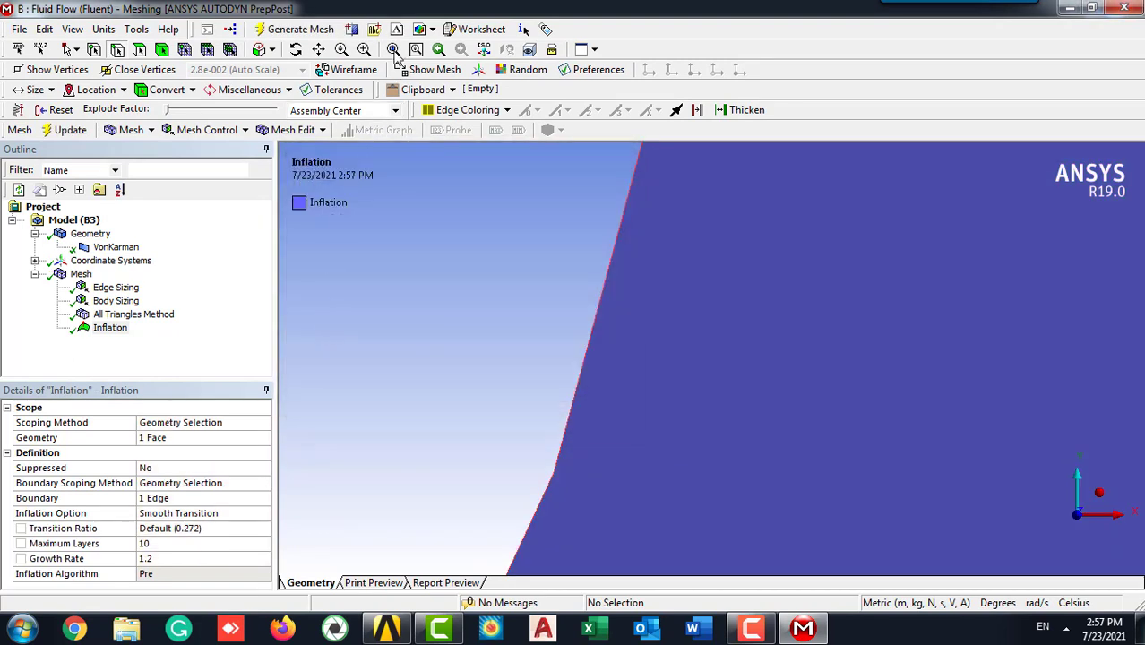
click(392, 49)
click(81, 273)
scroll(820, 404, up, 8)
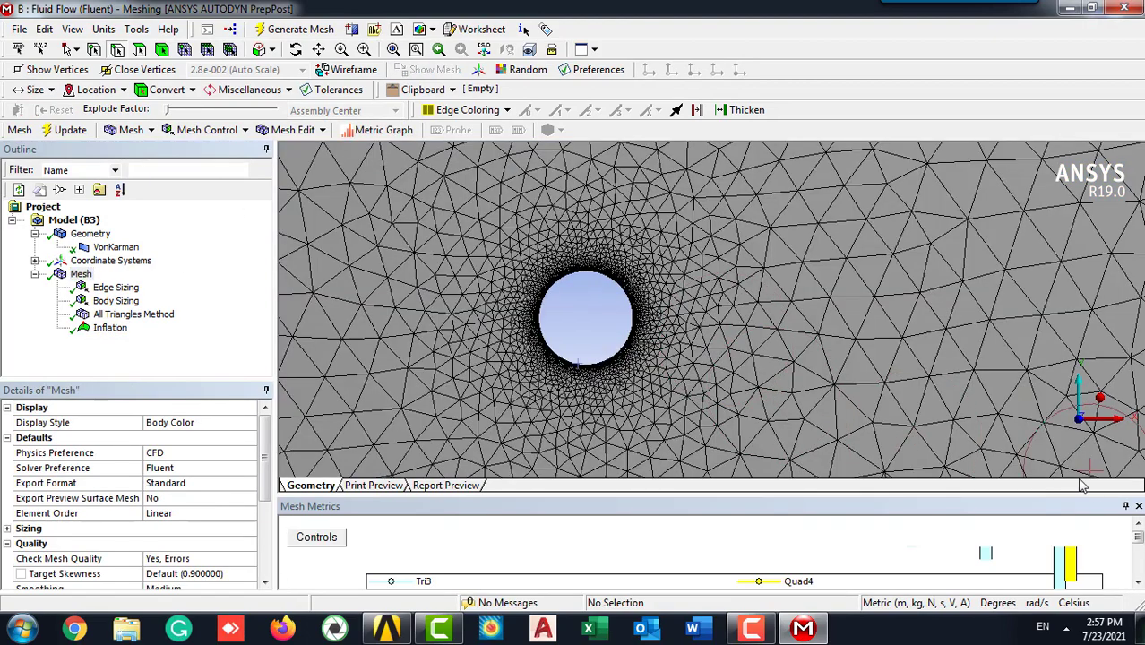
click(1139, 506)
scroll(870, 330, up, 6)
scroll(847, 354, up, 3)
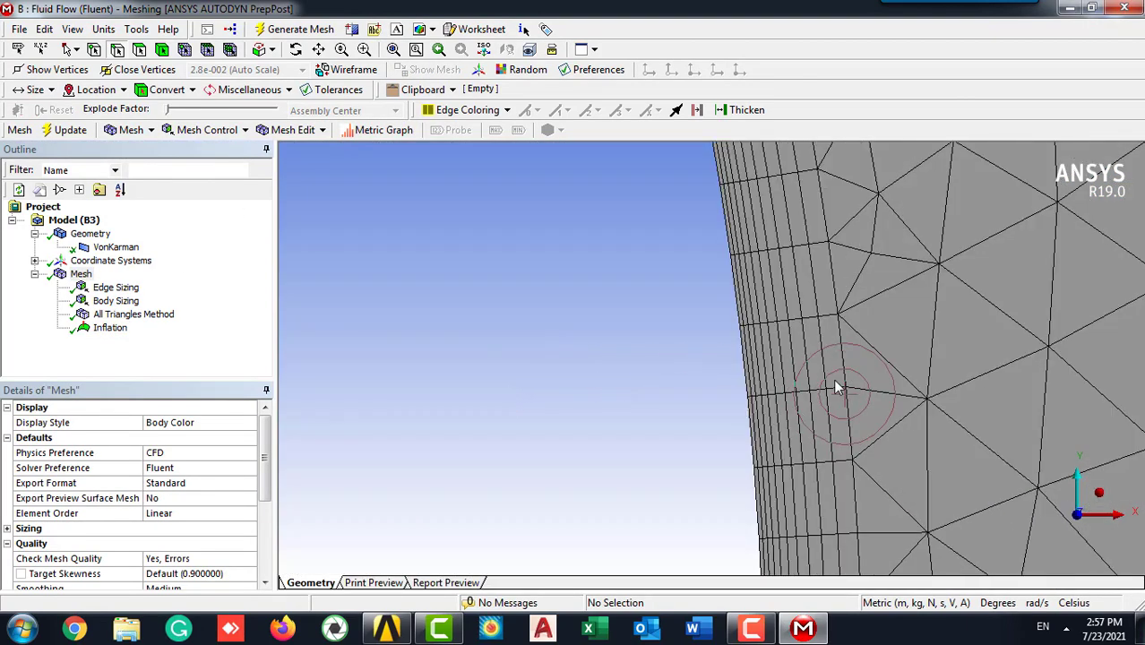
scroll(637, 453, down, 3)
scroll(631, 441, down, 2)
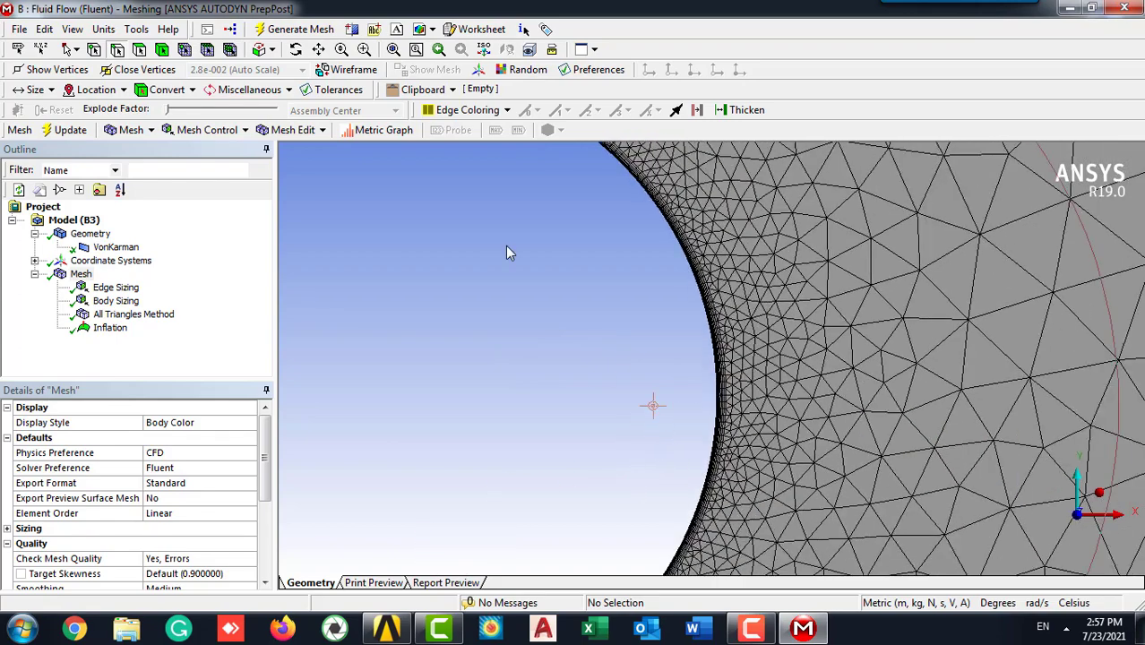
Step: Review the orthogonal quality statistics of the triangular mesh
click(416, 50)
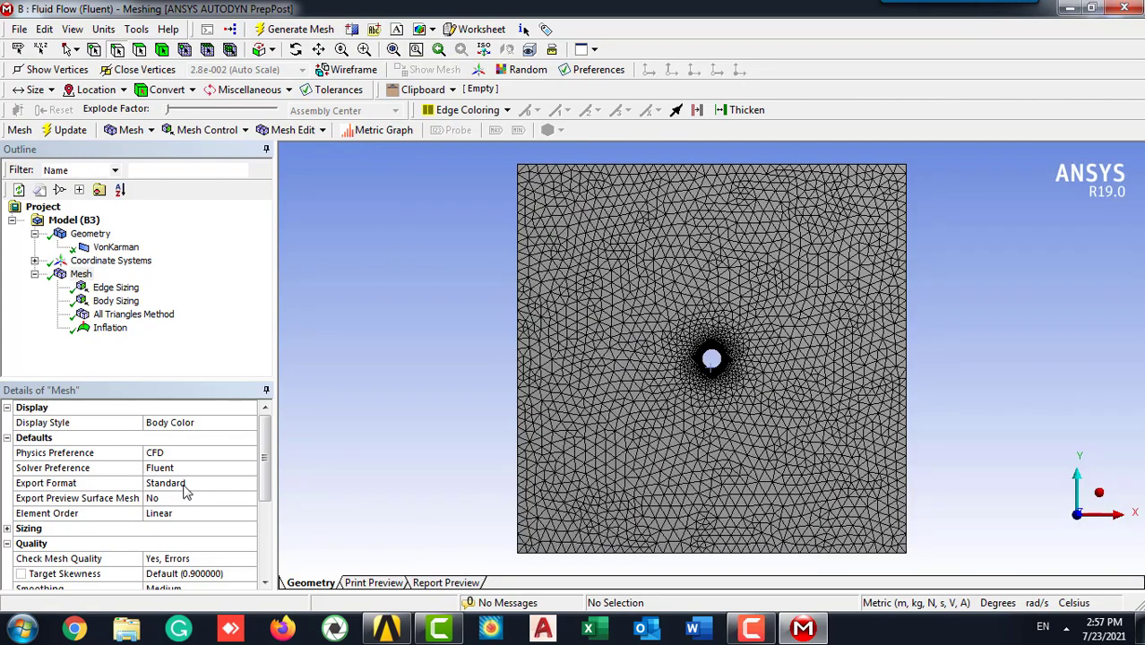
click(81, 274)
scroll(187, 528, down, 4)
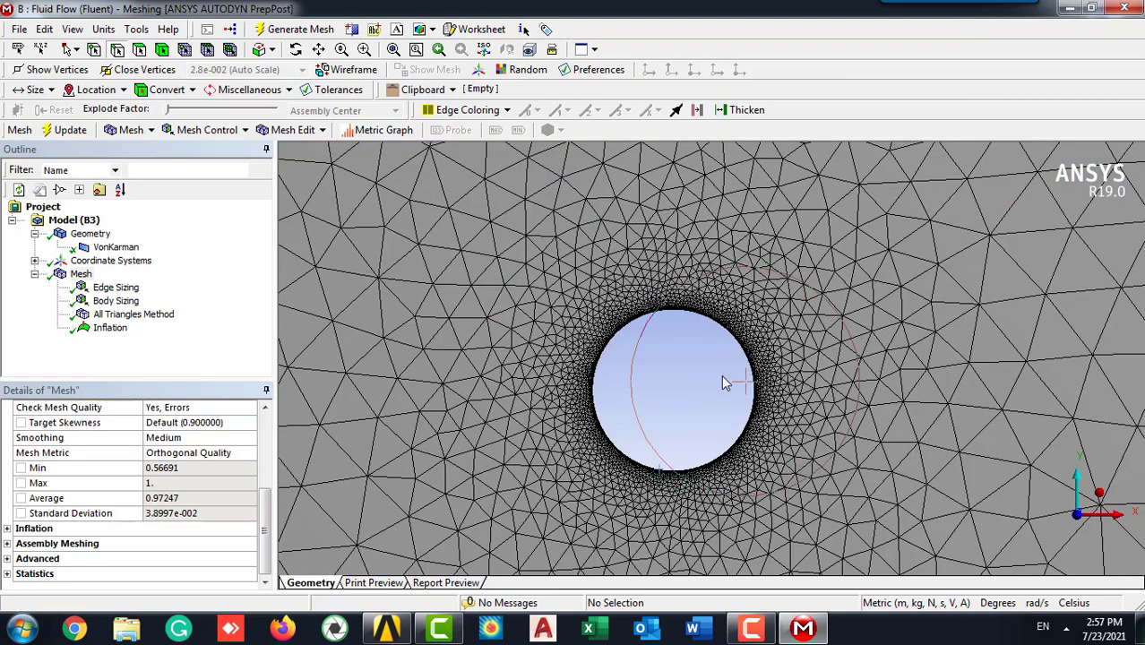
Step: Create a named selection "Cylinder" from the circular edge of the cylinder
scroll(717, 373, up, 5)
right_click(745, 350)
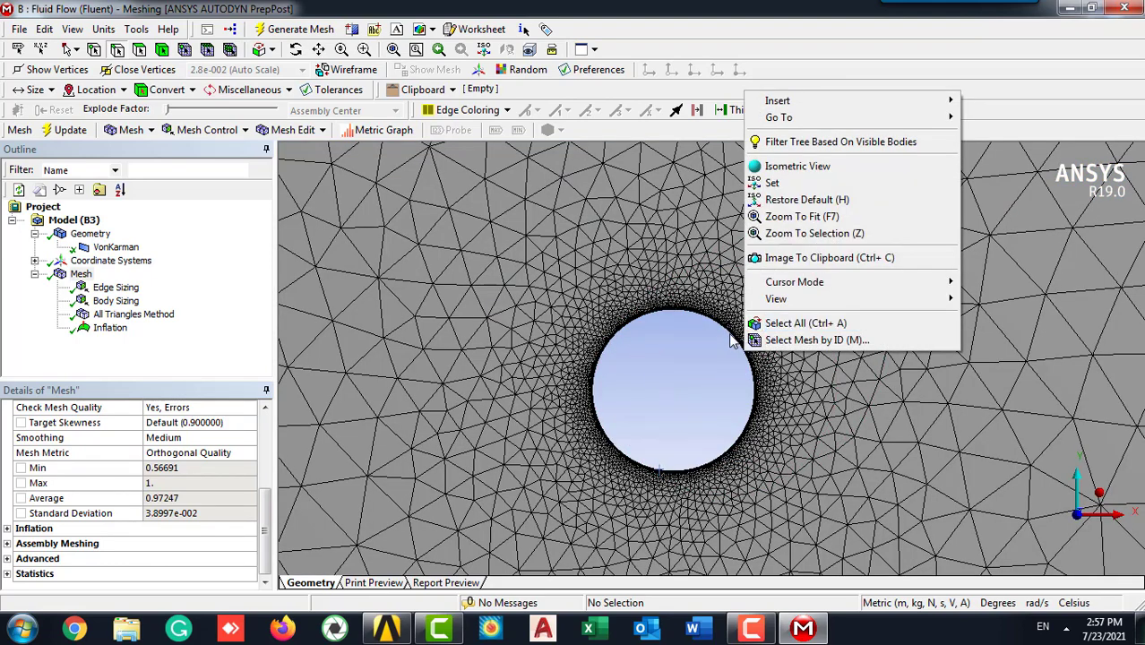
click(732, 335)
right_click(732, 336)
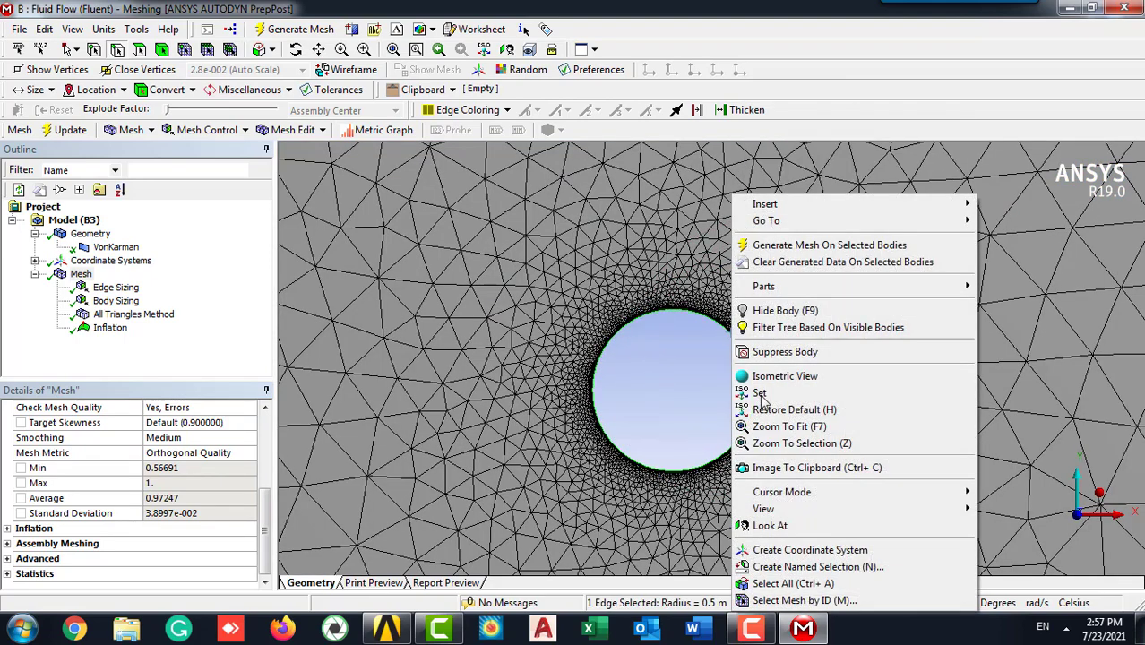
click(789, 567)
text(Cylinder)
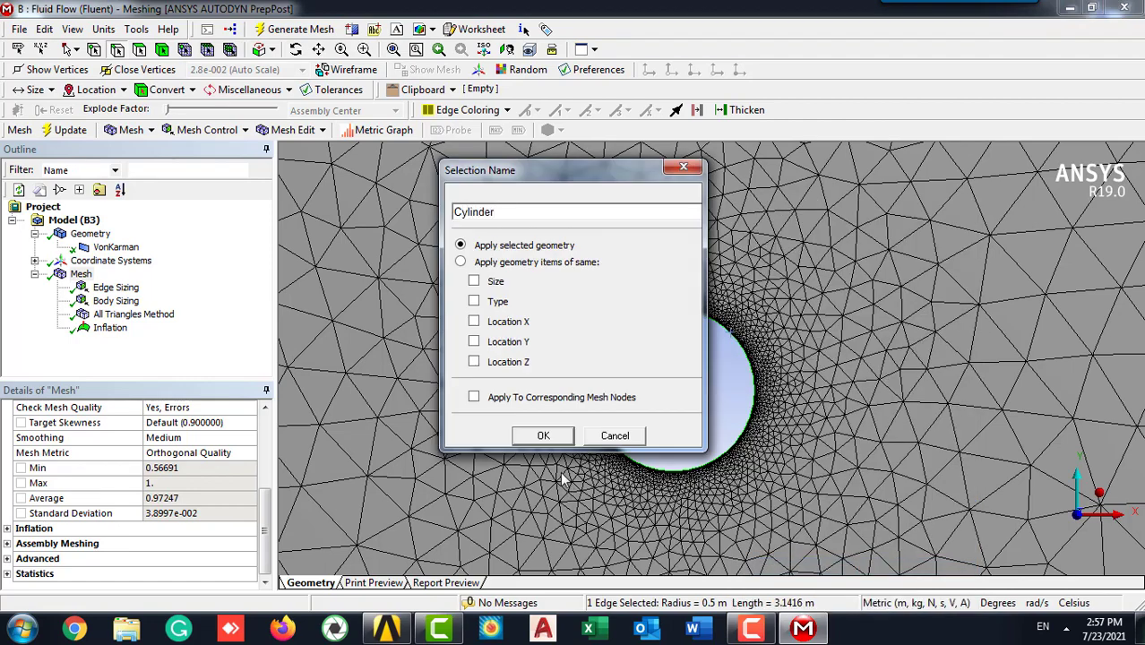
click(543, 436)
Step: Create a named selection "Inlet" from the left vertical edge of the square domain
click(394, 49)
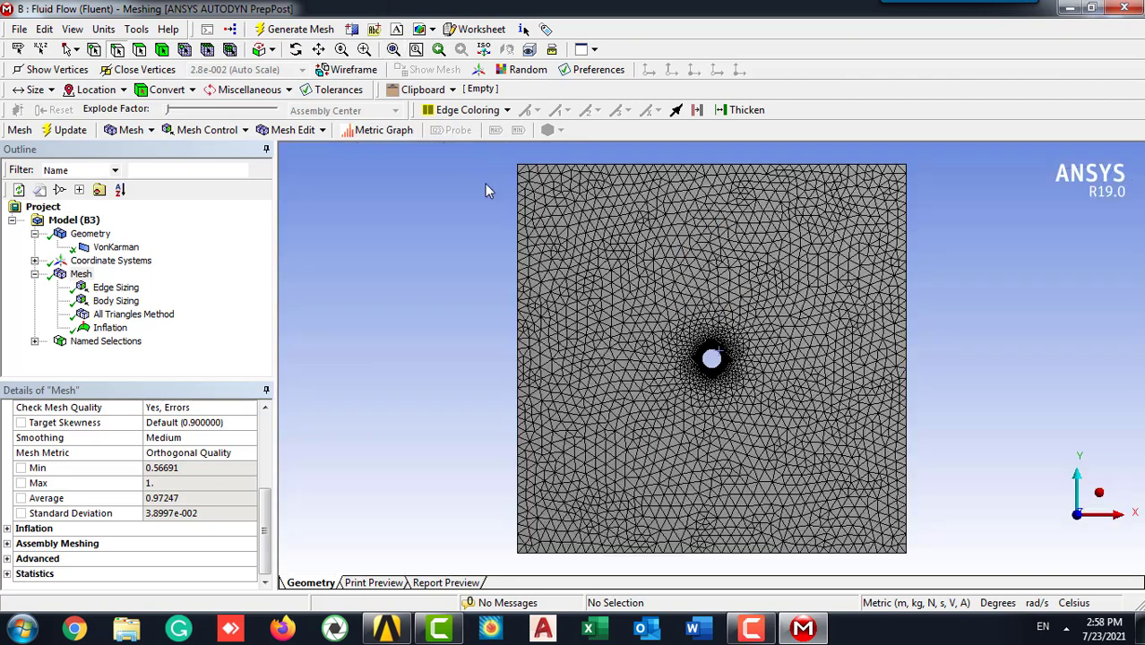
click(517, 266)
right_click(517, 266)
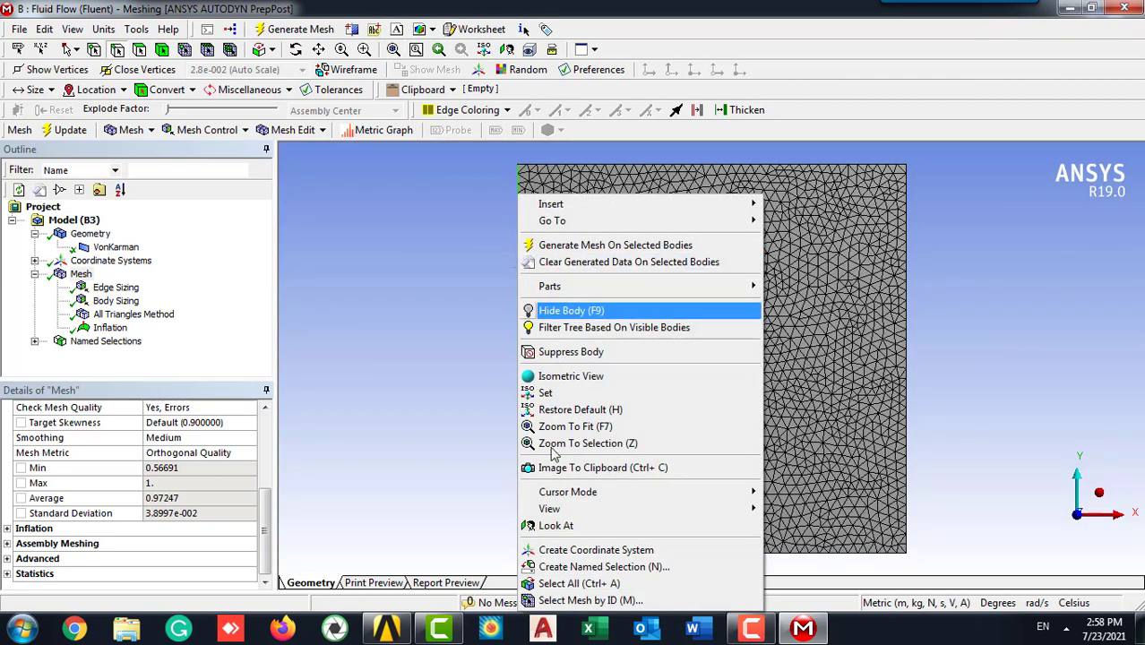
click(604, 566)
text(Inlet)
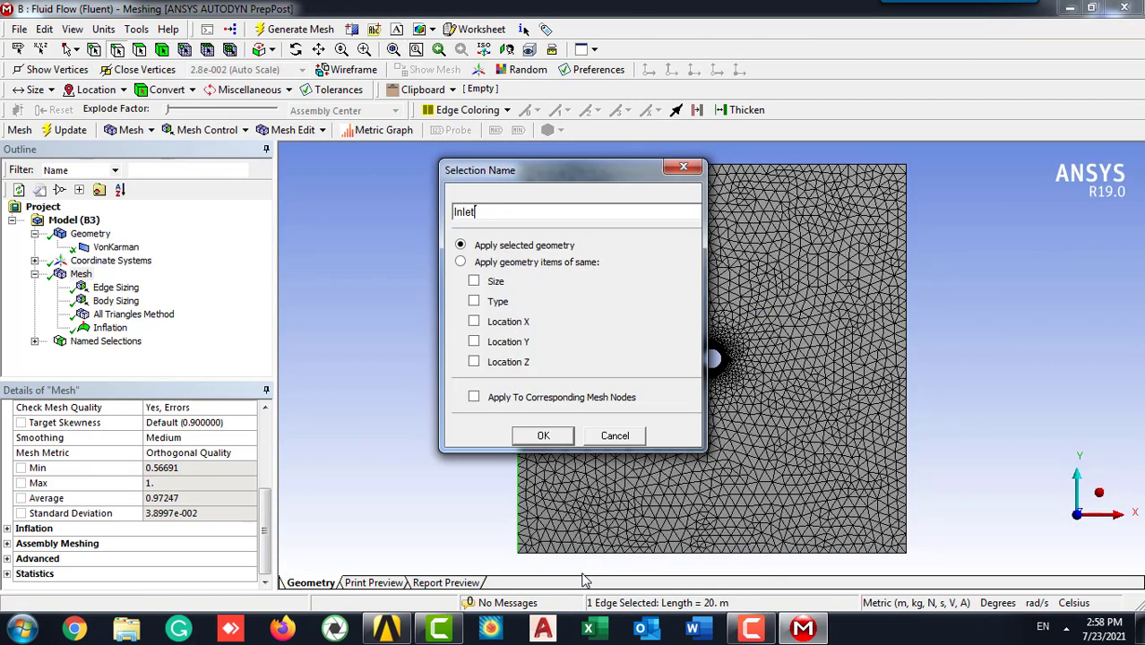
click(537, 435)
Step: Create a named selection "Outlet" from the right vertical edge of the square domain
click(904, 395)
right_click(933, 389)
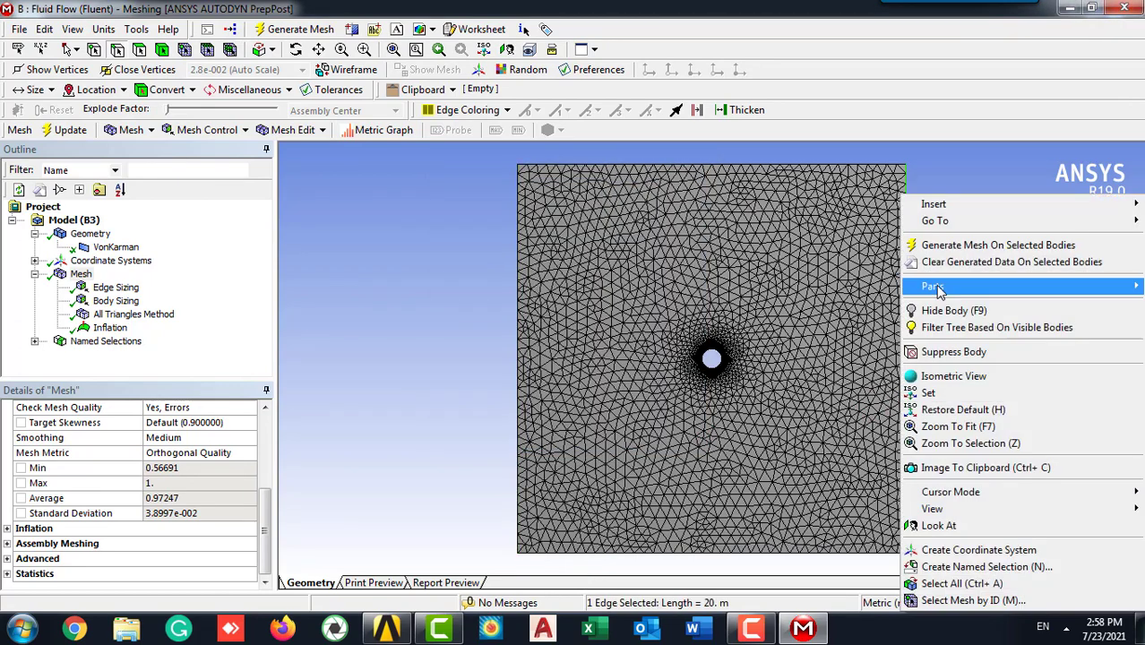
click(950, 567)
text(Outlet)
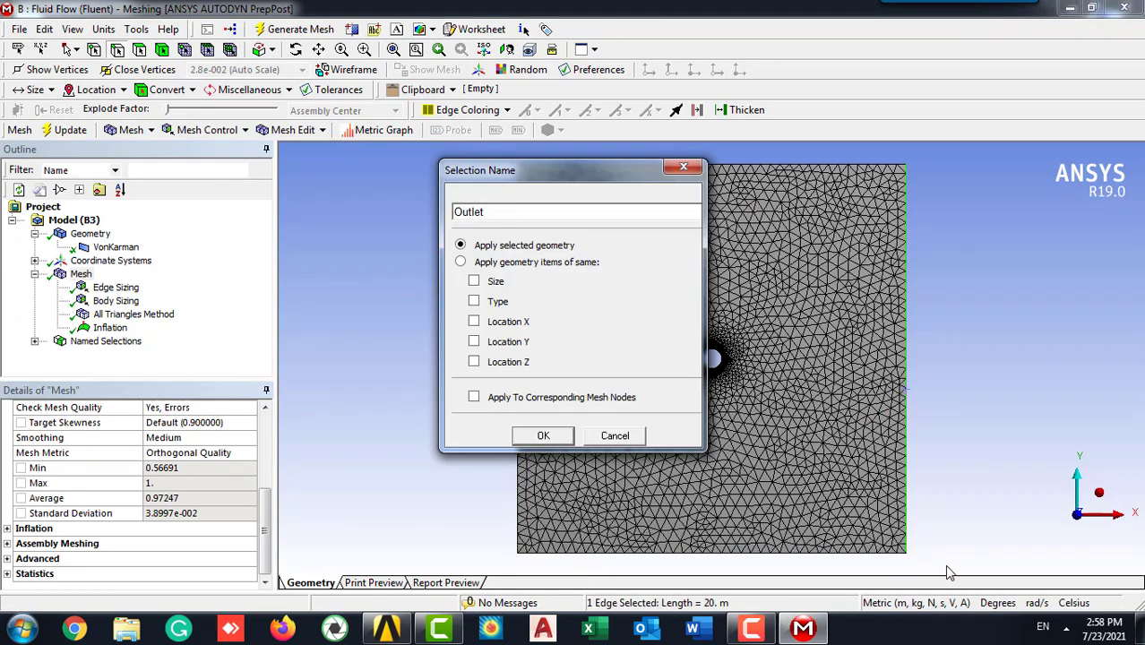
key(Return)
Step: Create a named selection "Symmetry" from the top and bottom edges of the square domain together
click(623, 553)
ctrl+click(694, 165)
right_click(693, 167)
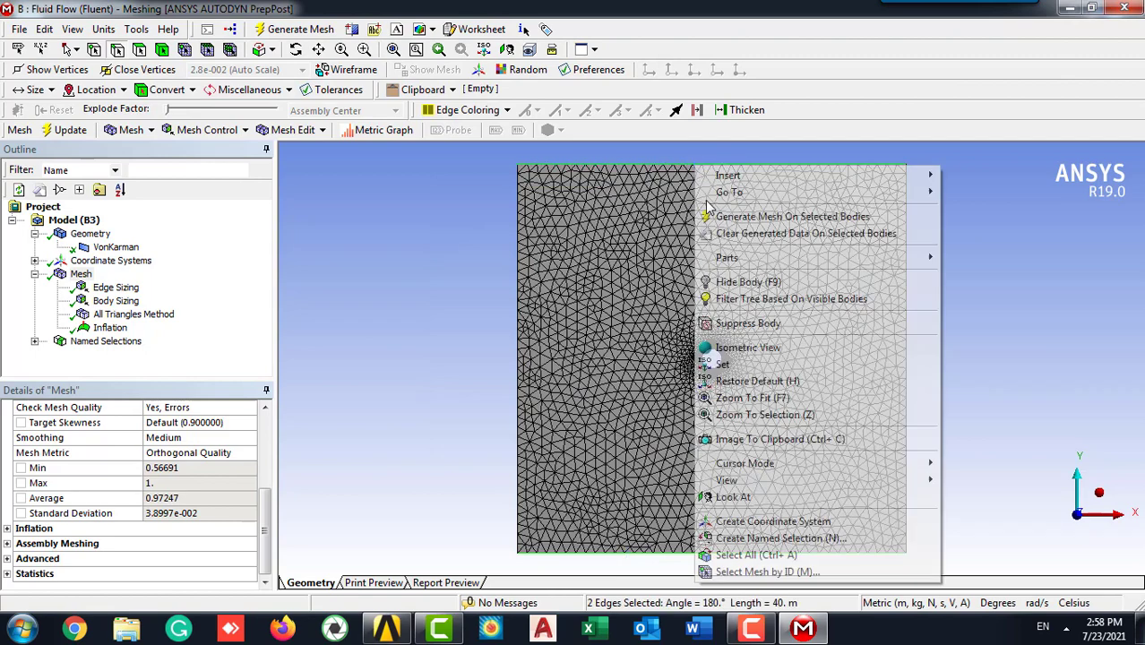
click(770, 538)
text(Symmetry)
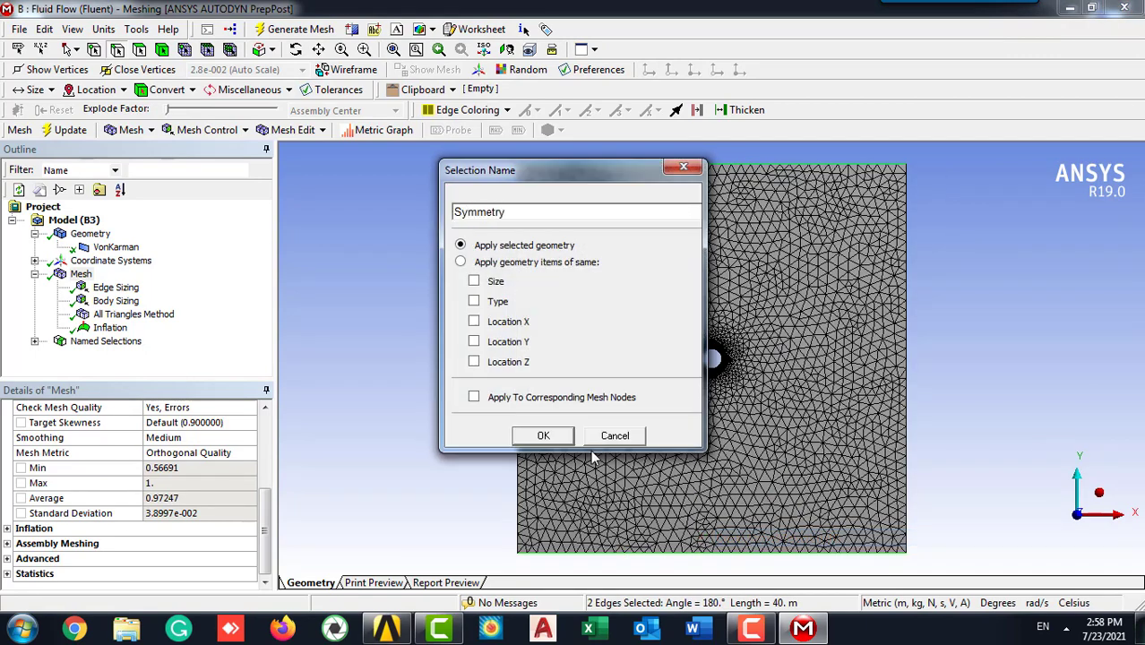
click(563, 433)
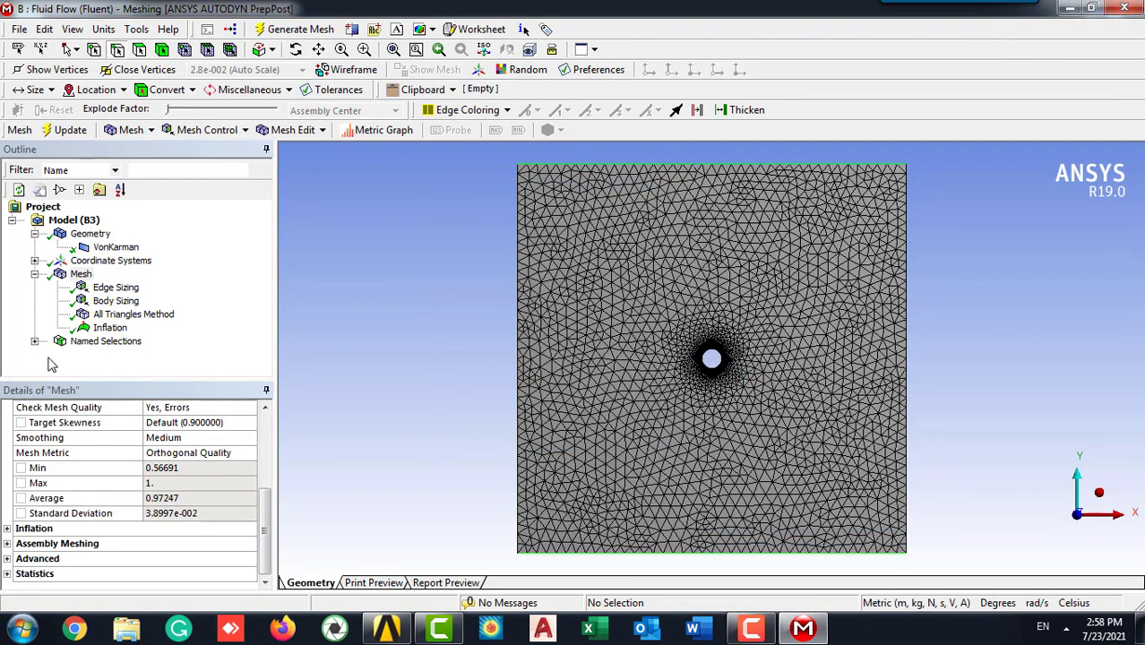
Step: Review the VonKarman surface and the Cylinder, Inlet, Outlet and Symmetry named selections to check their assigned edges
click(113, 220)
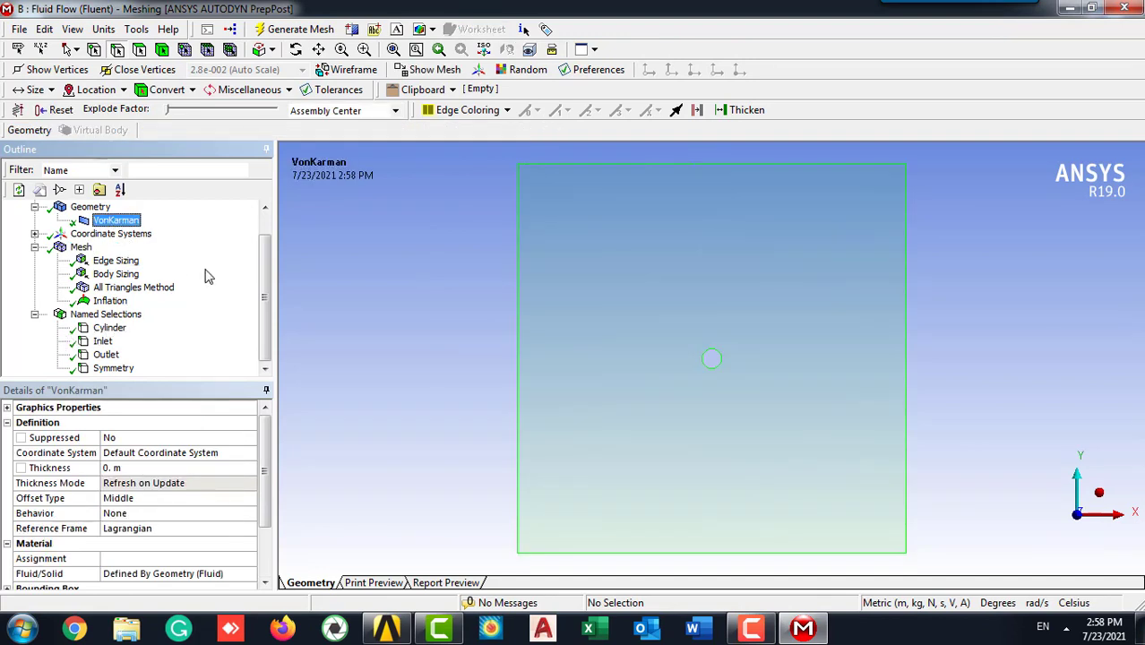
click(109, 328)
click(104, 342)
click(106, 355)
click(113, 368)
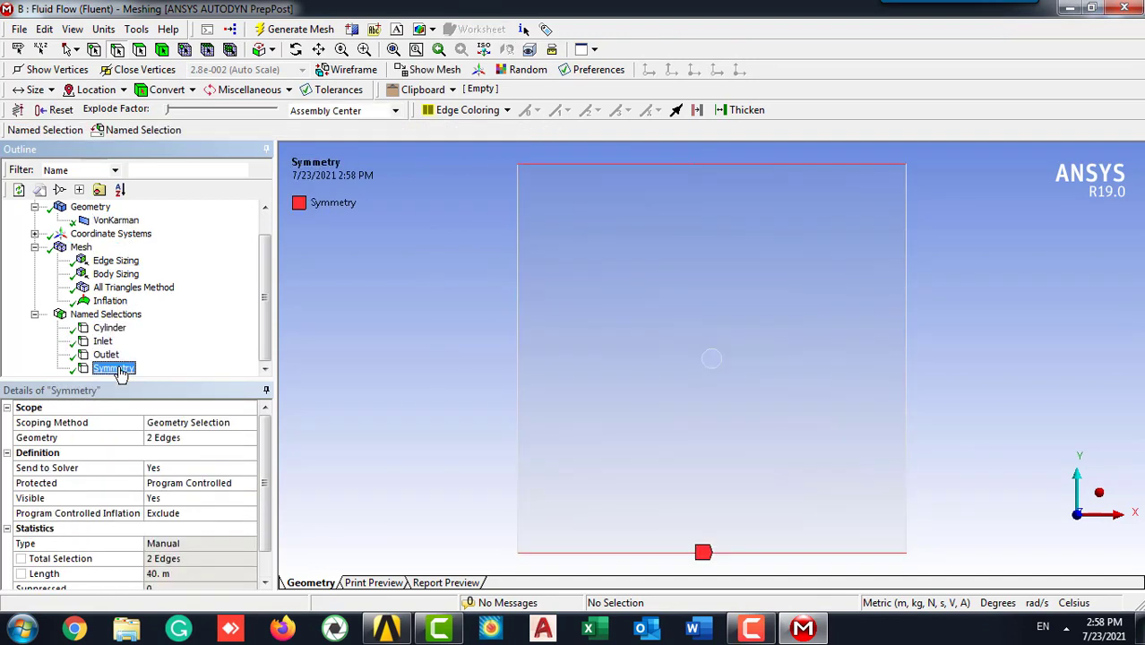
Step: Examine the mesh refinement around the cylinder without the Mesh Metrics chart and save the project
click(81, 248)
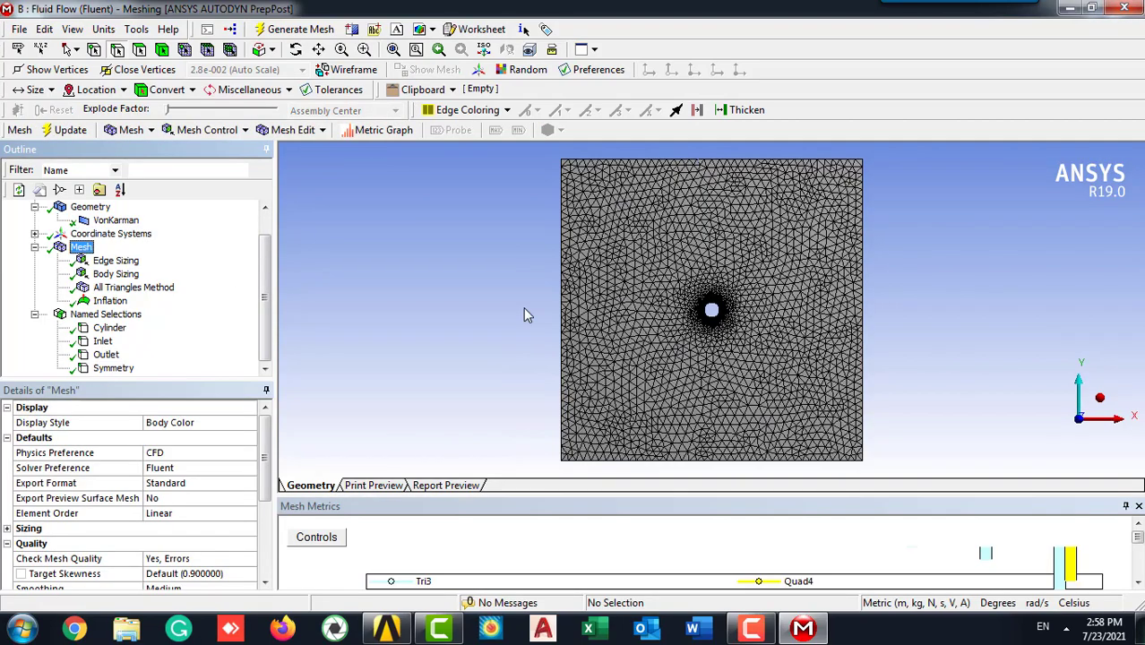
click(1139, 507)
scroll(708, 358, up, 5)
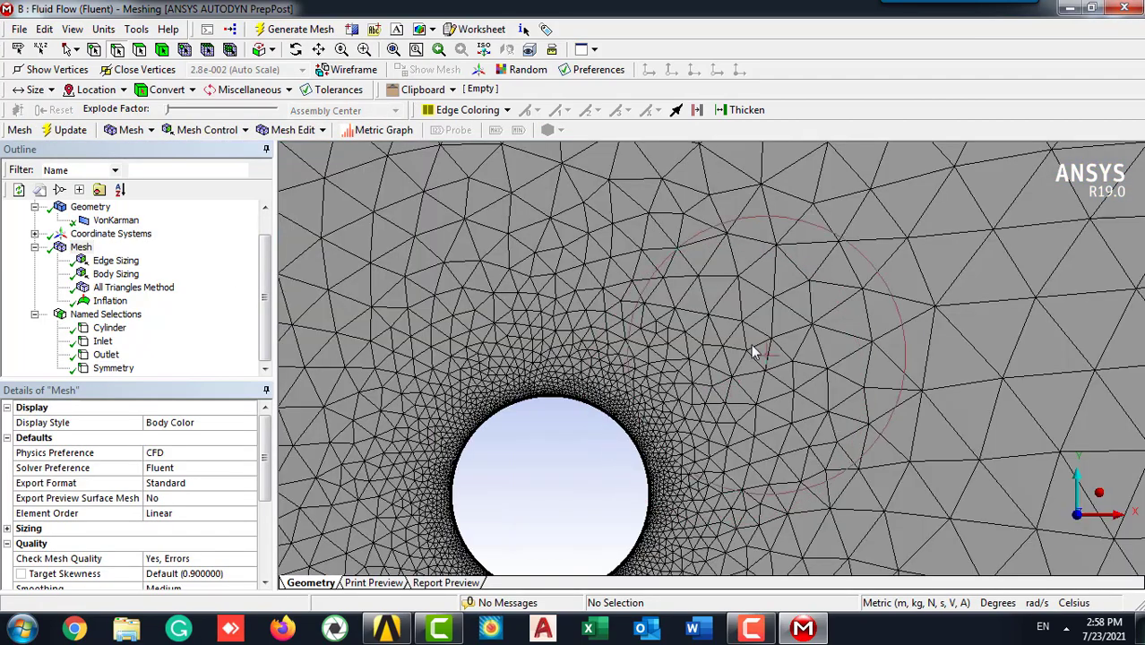
scroll(752, 339, down, 2)
key(ctrl+s)
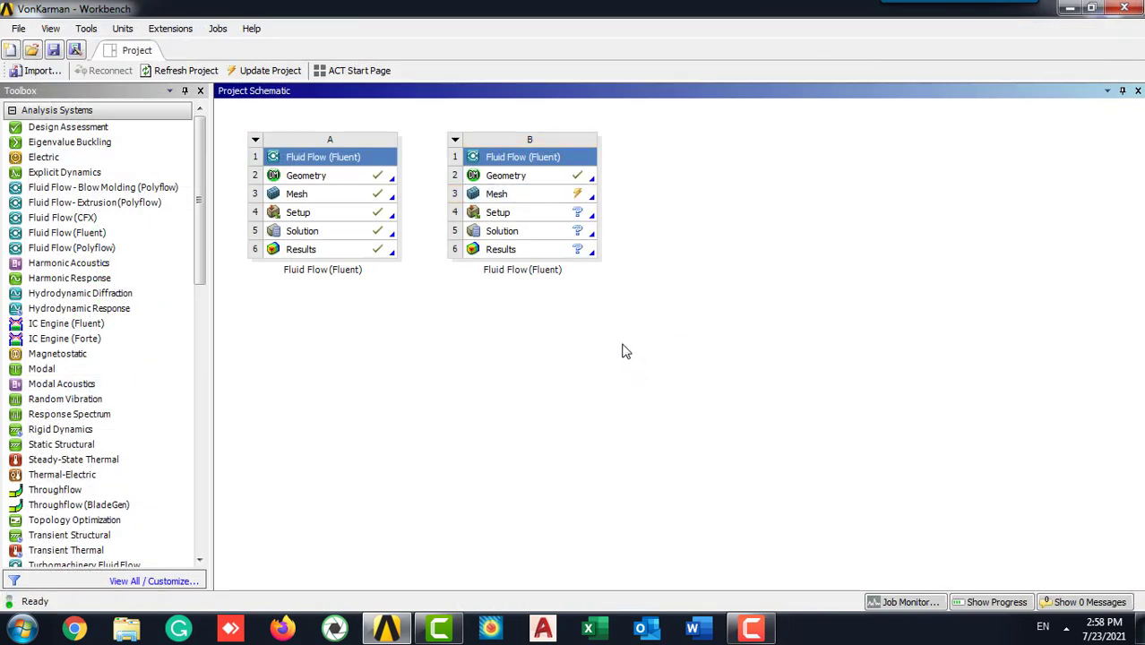
Step: Switch to Workbench and update the Mesh component of Fluid Flow (Fluent) system B
click(517, 196)
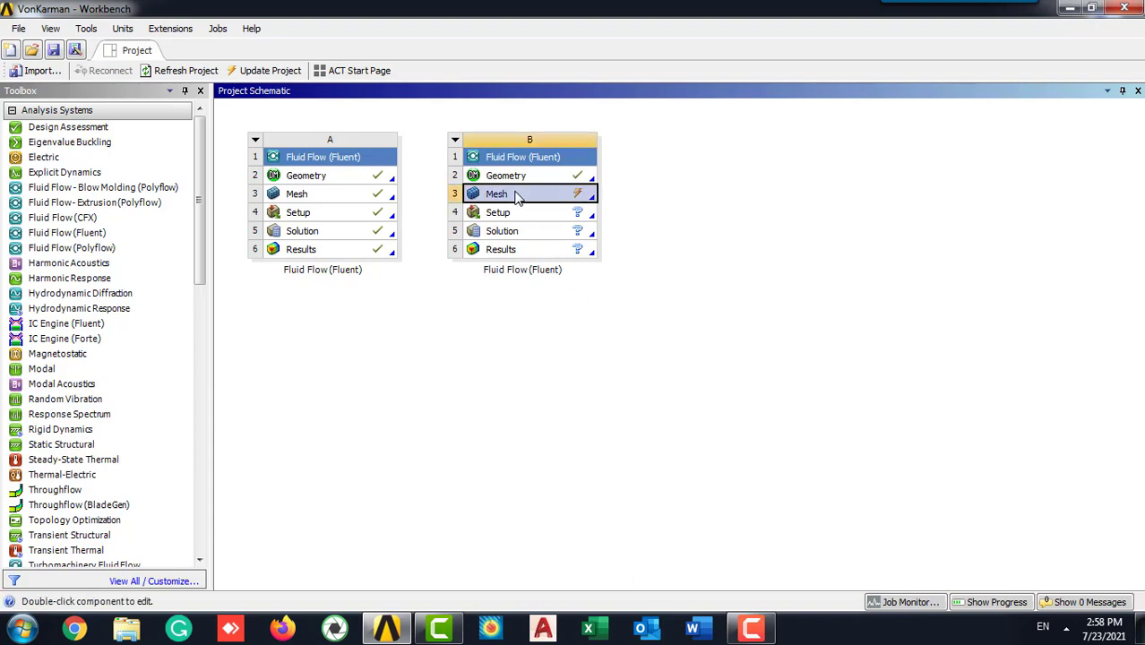
right_click(569, 196)
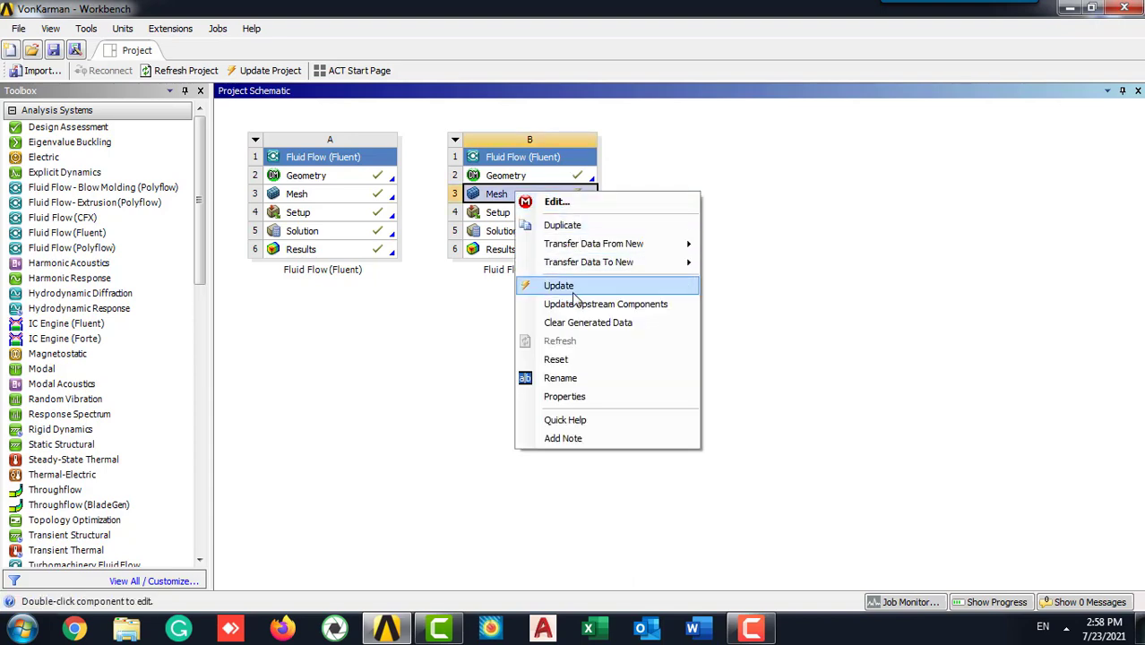
click(574, 285)
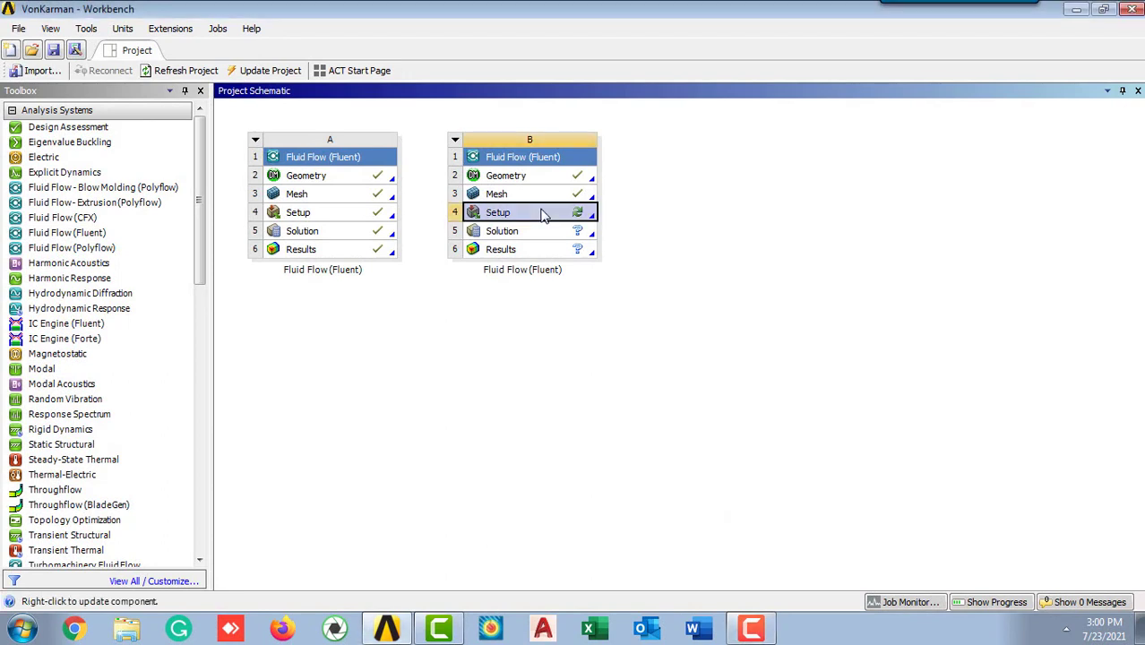
Step: Launch Fluent from system B's Setup with Double Precision enabled and set the solver's time to Transient
click(502, 286)
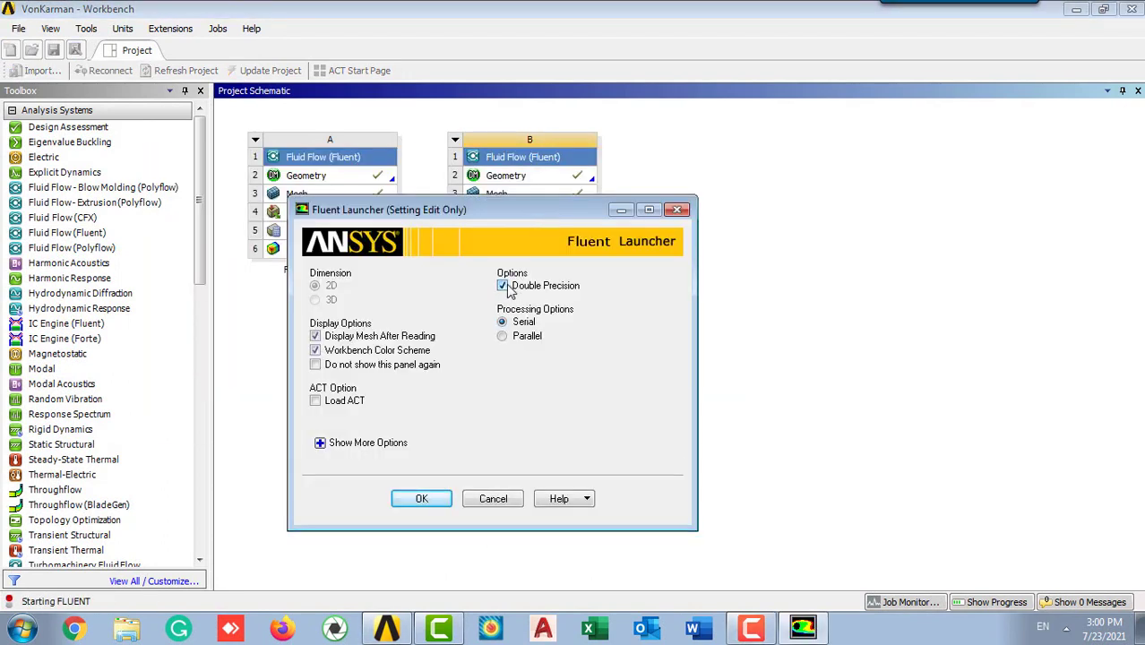
click(435, 501)
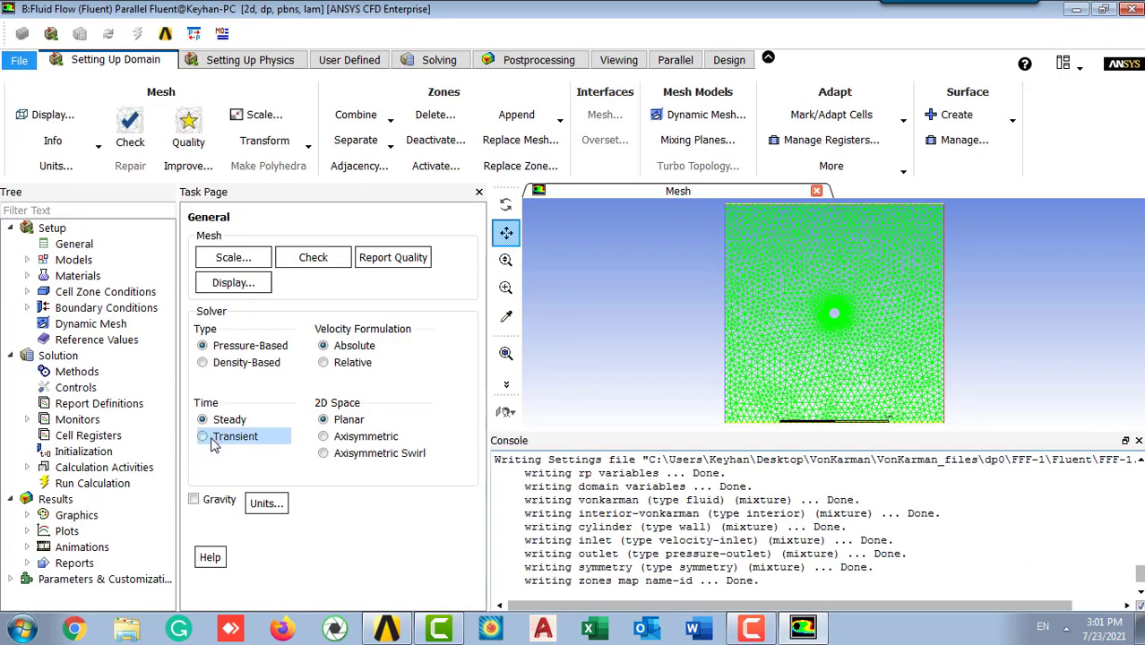
click(212, 441)
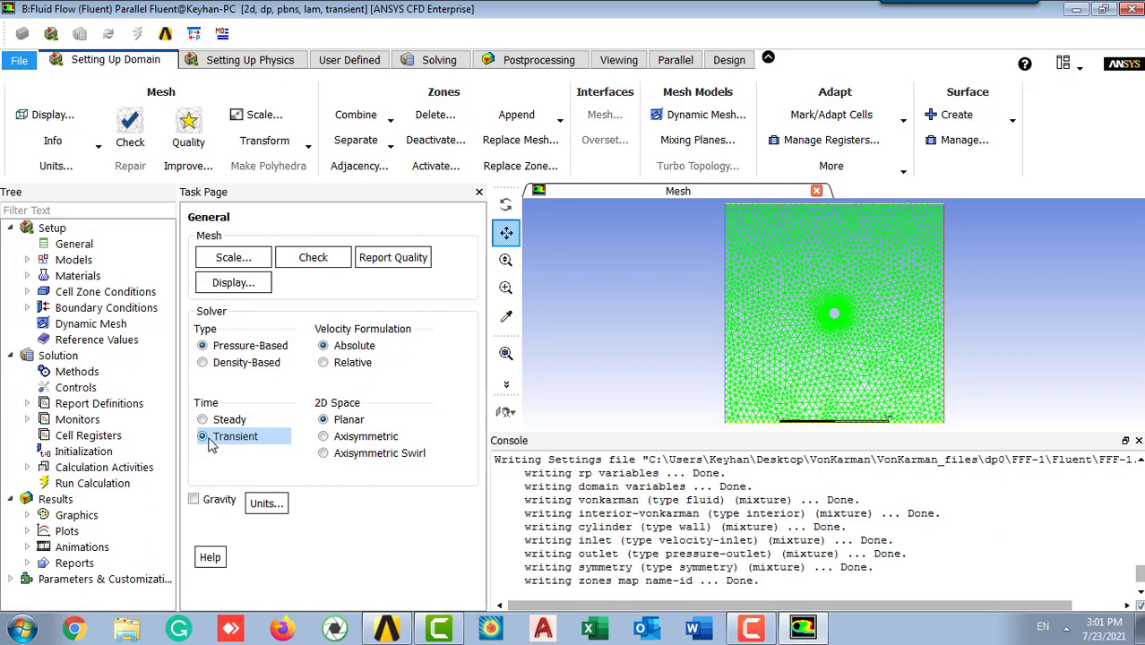
Step: Set the viscous model to k-omega (2 eqn) with the SST variant
click(28, 260)
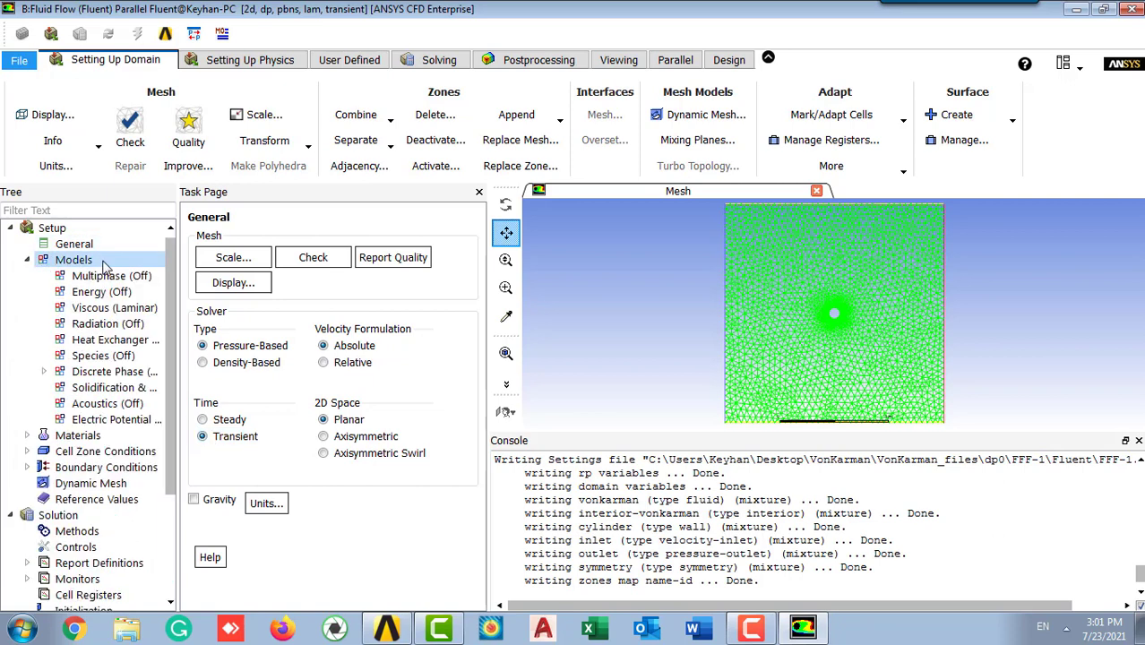
click(101, 307)
double_click(101, 310)
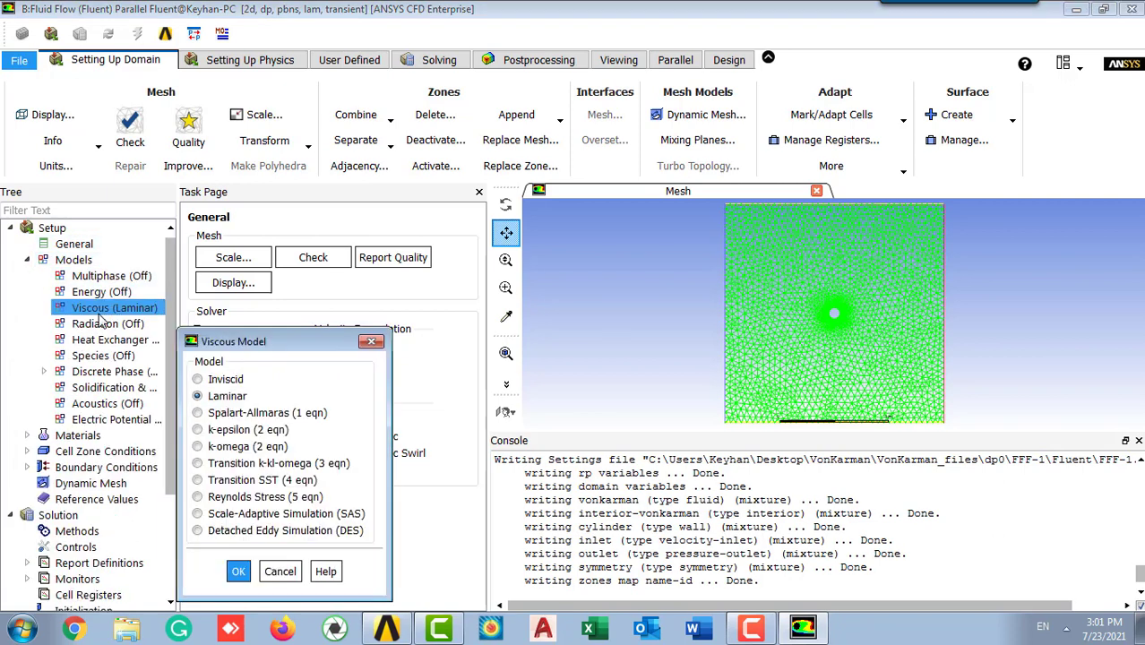
drag(250, 330, 254, 102)
click(218, 221)
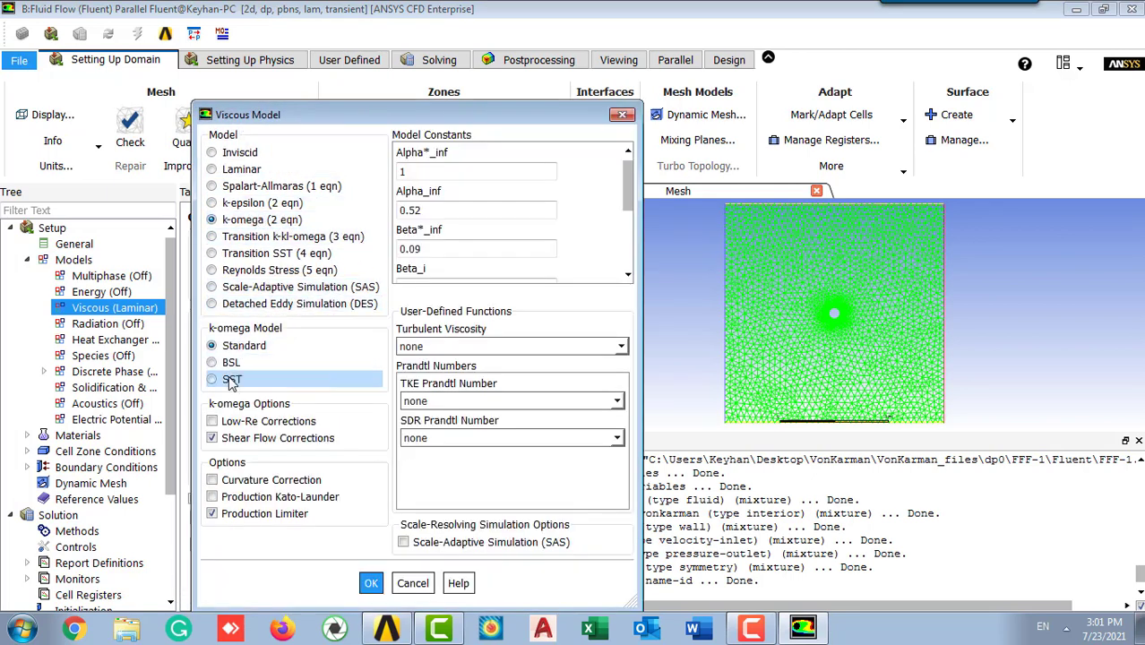
click(359, 554)
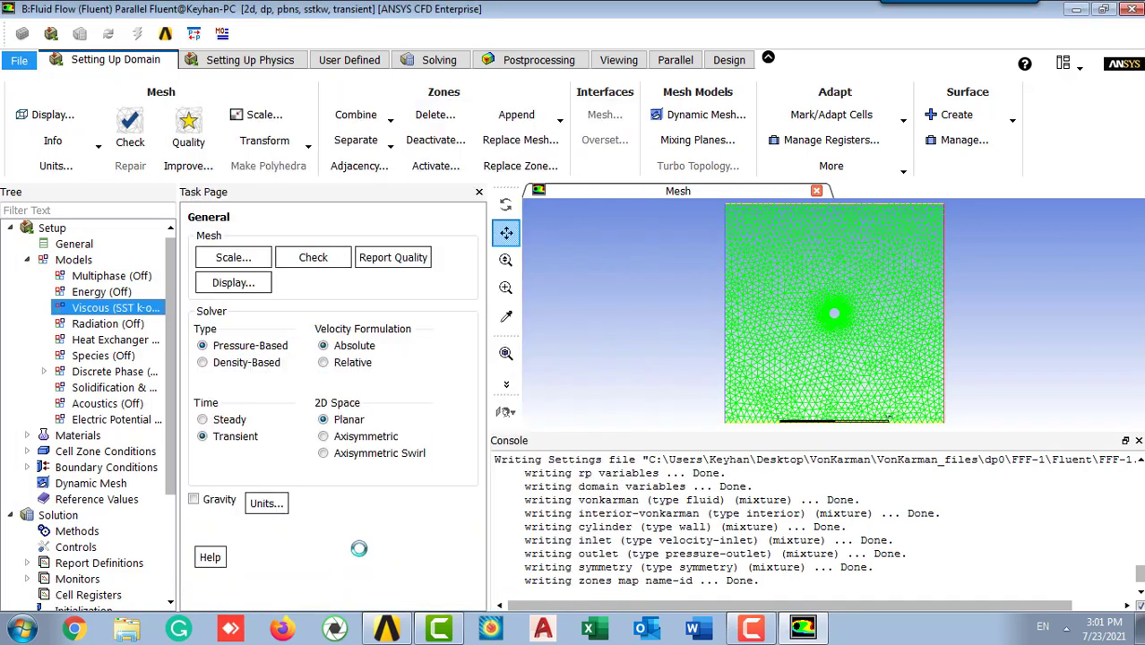
Step: Check the density and viscosity of the fluid material air, leaving its properties as they are
click(27, 260)
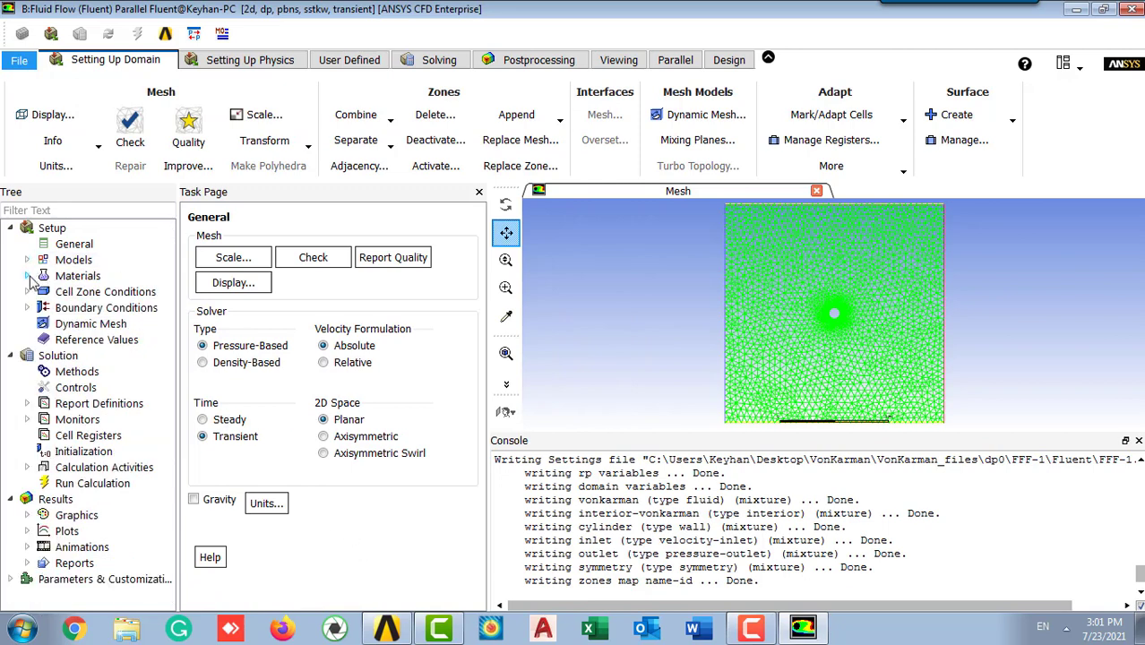
click(27, 276)
click(43, 292)
double_click(90, 308)
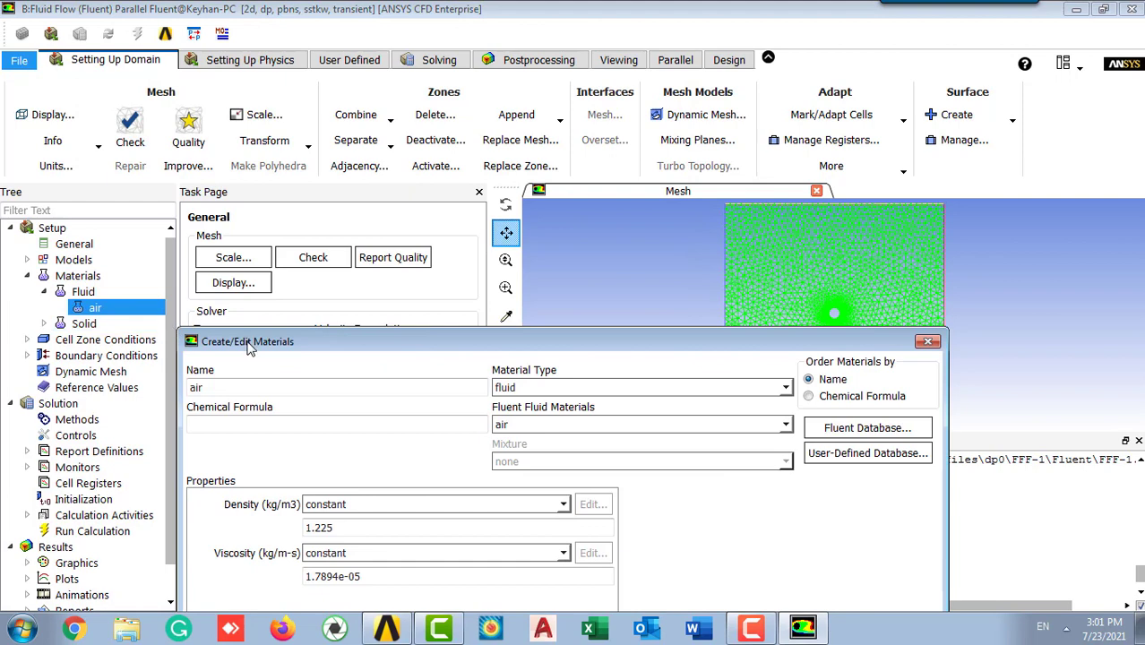
drag(250, 345, 242, 164)
click(327, 347)
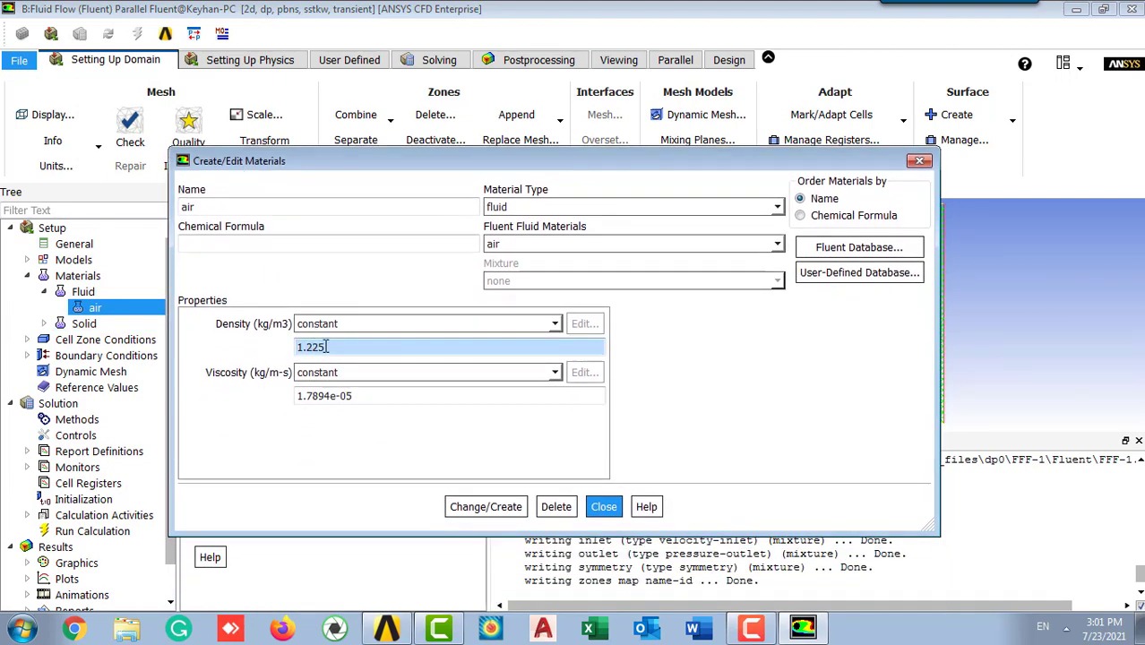
click(602, 507)
Step: Accept the vonkarman cell zone settings with air as its material
click(28, 276)
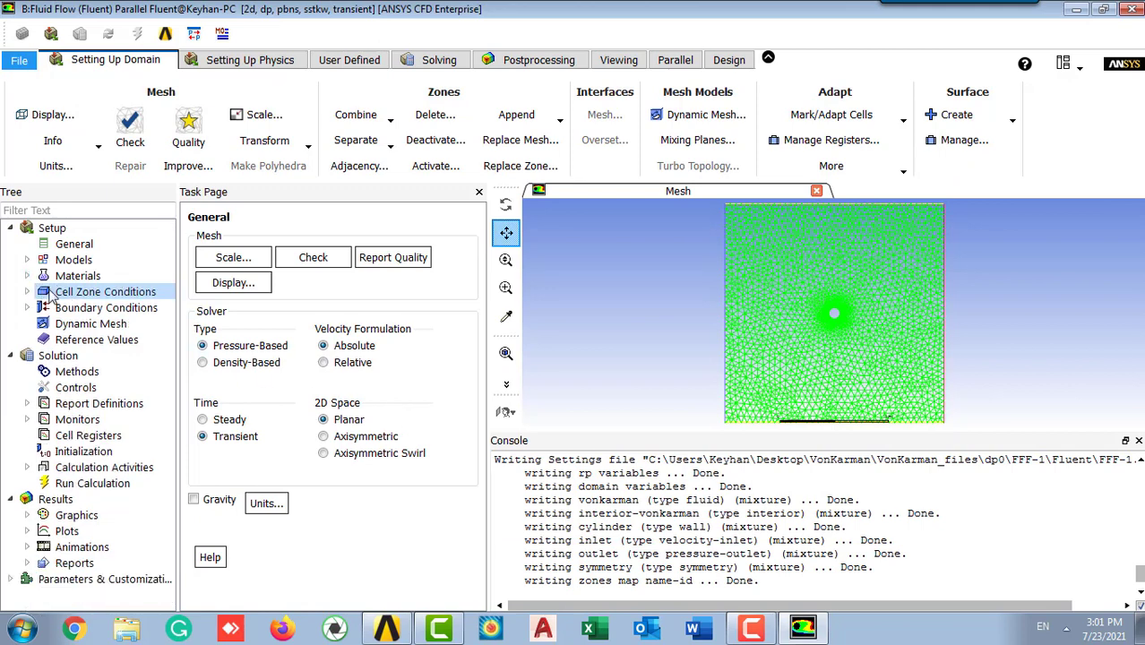
click(27, 292)
click(80, 309)
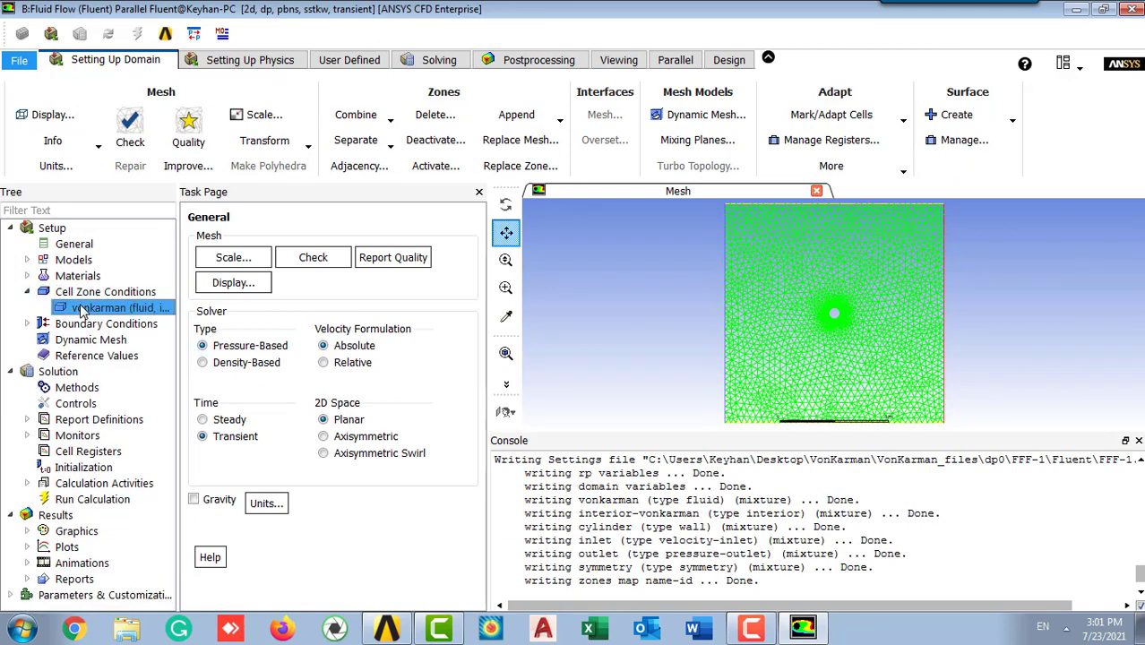
double_click(80, 309)
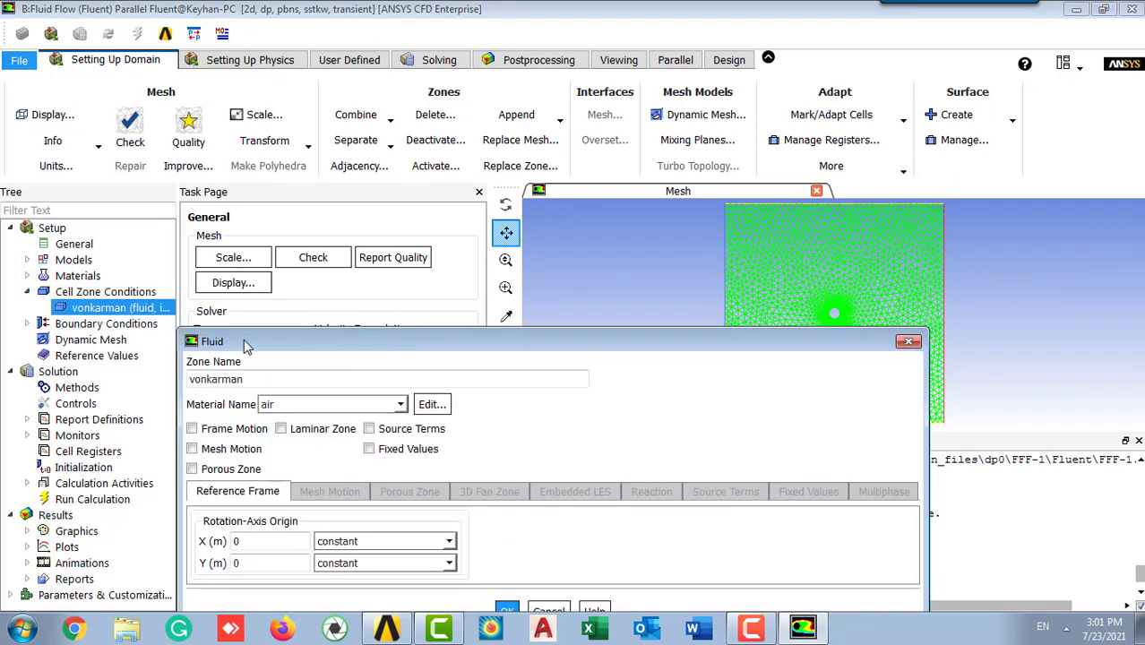
click(291, 253)
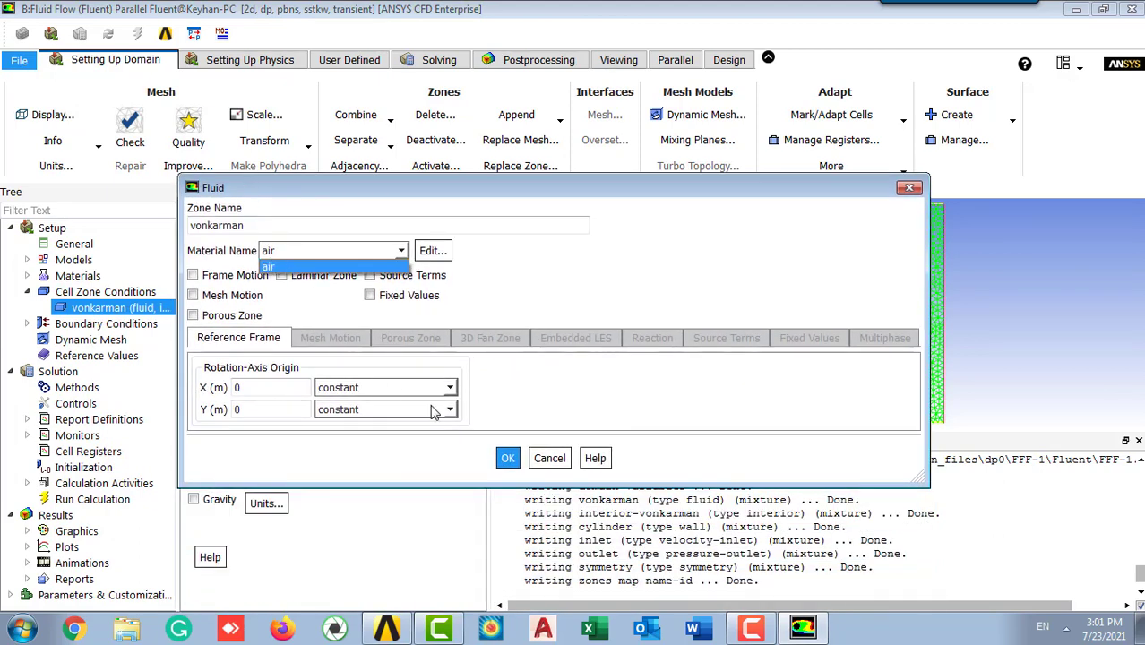
click(503, 458)
click(504, 458)
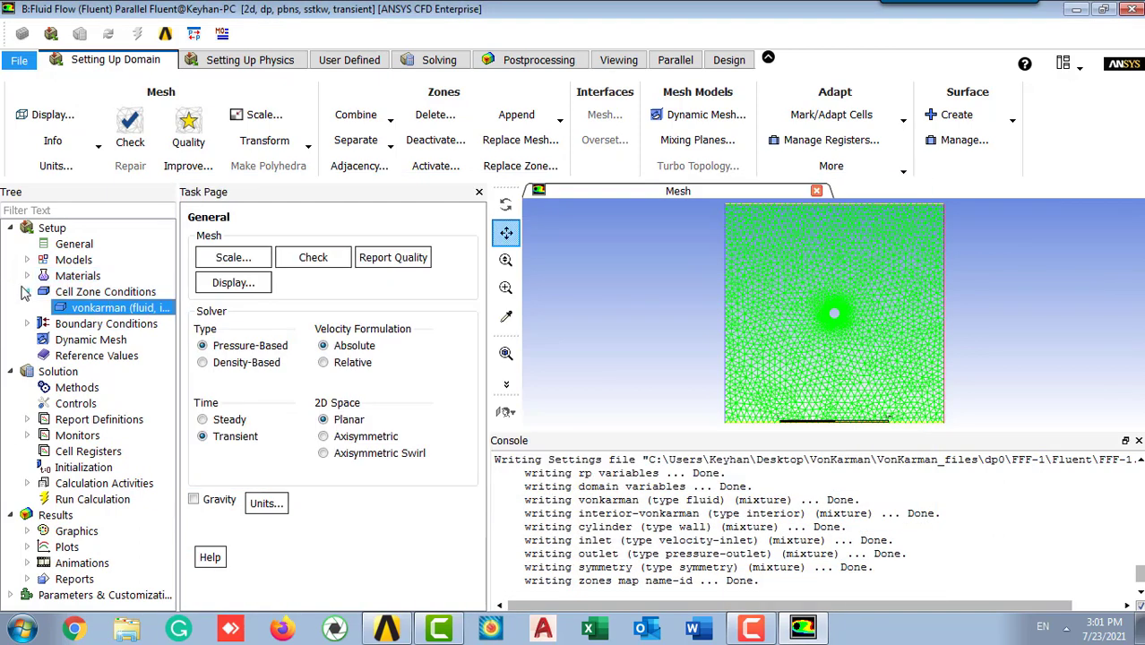
Step: Accept the cylinder boundary as a stationary wall with the No Slip shear condition
click(27, 291)
click(27, 307)
click(89, 325)
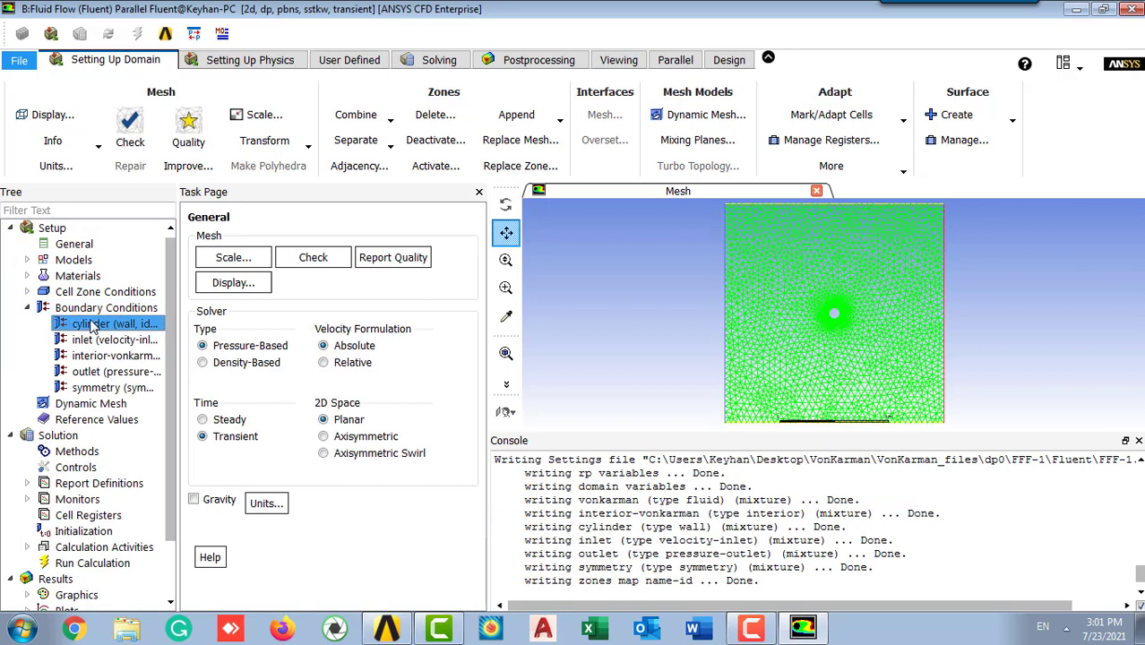
double_click(85, 324)
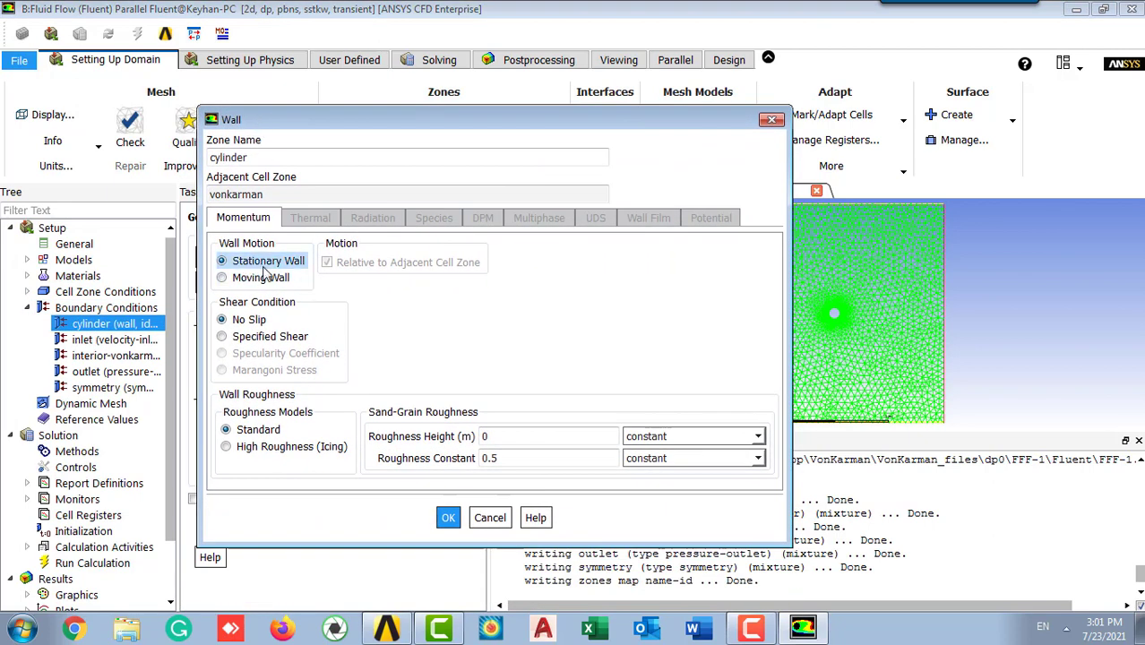
click(446, 518)
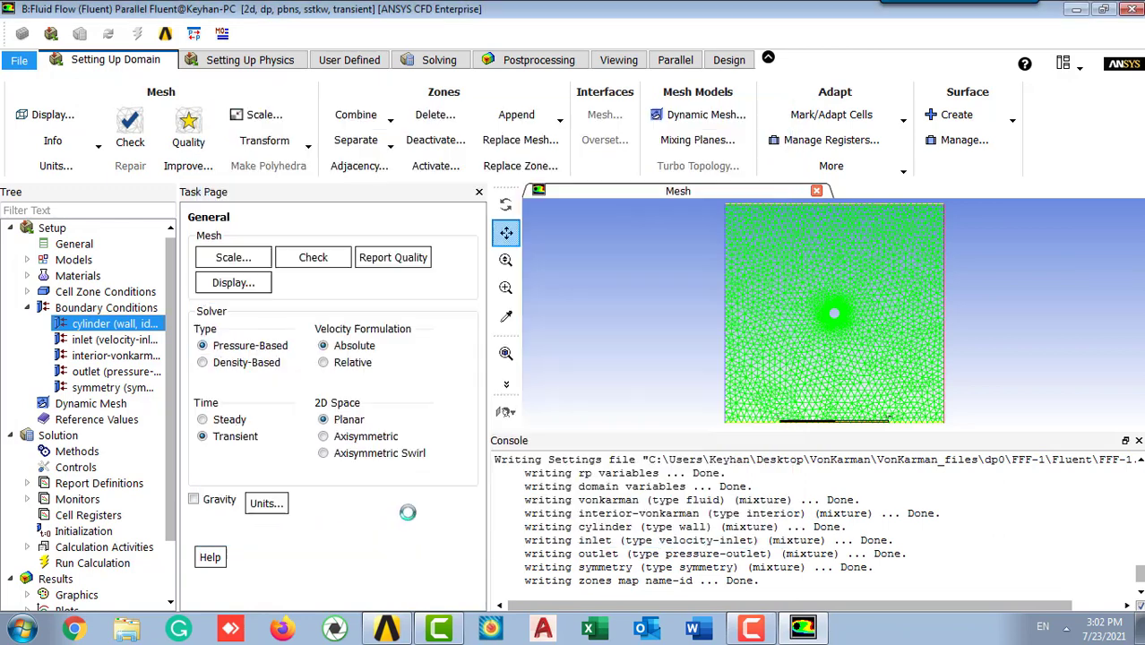
Step: Set the inlet boundary's velocity magnitude to 8 m/s, normal to the boundary
click(122, 341)
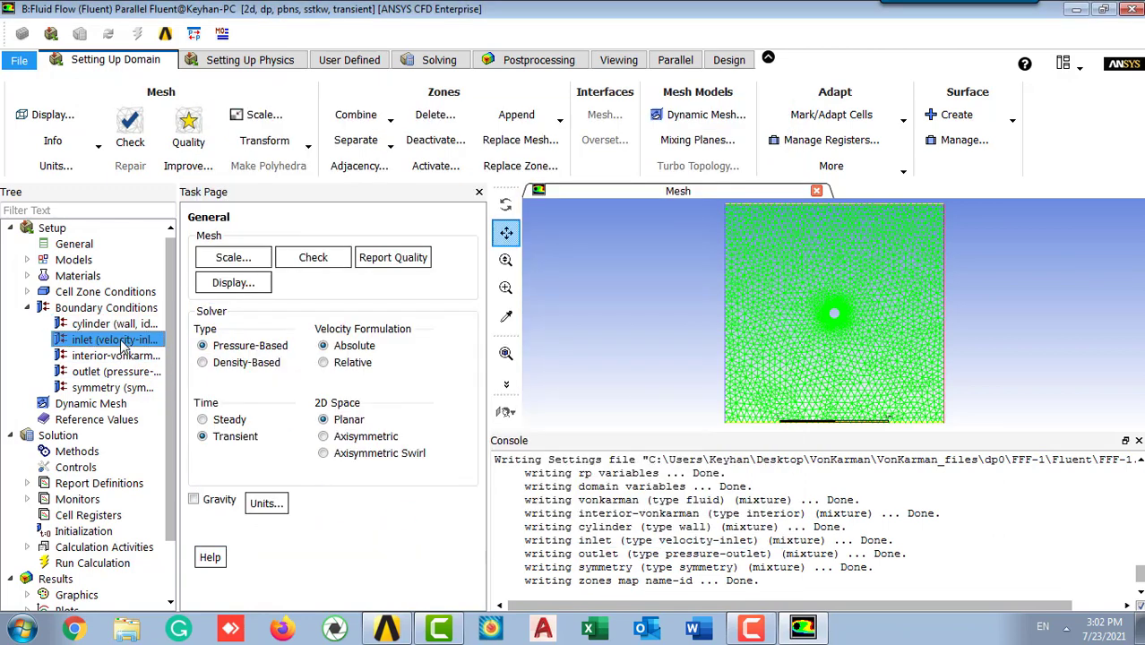
double_click(122, 341)
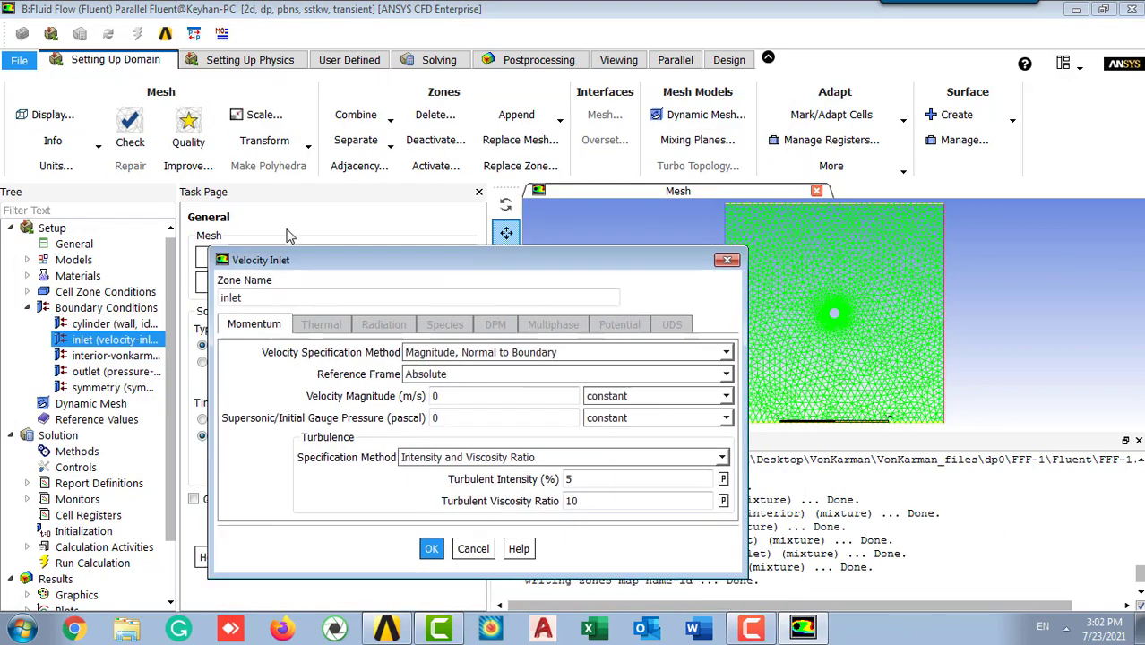
double_click(456, 304)
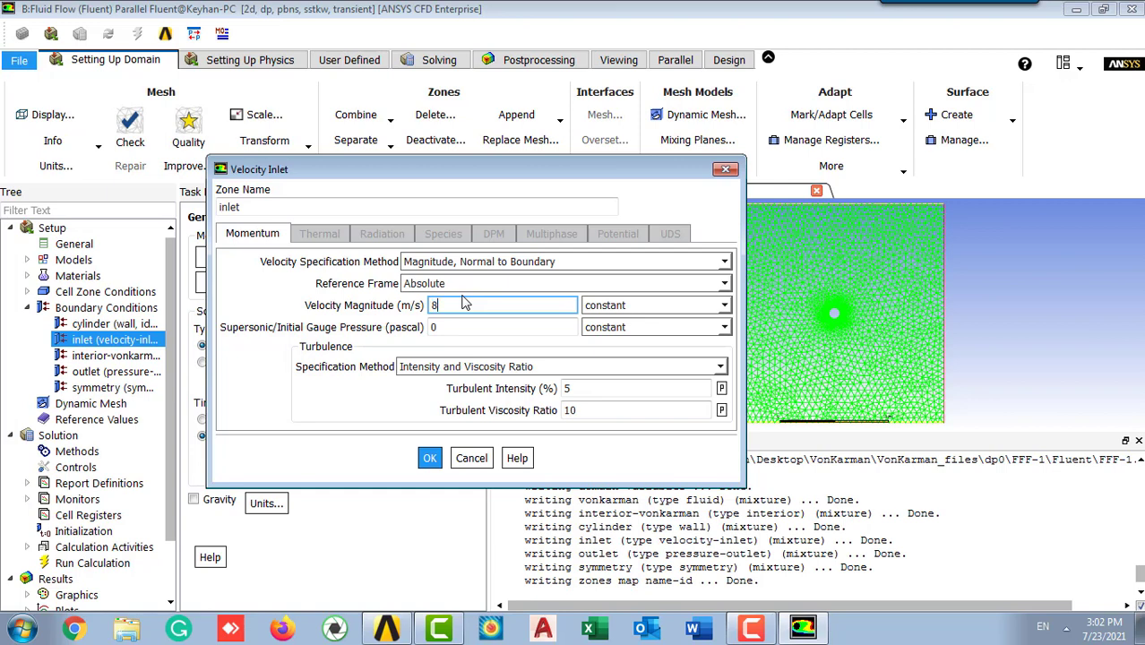
click(504, 346)
click(432, 458)
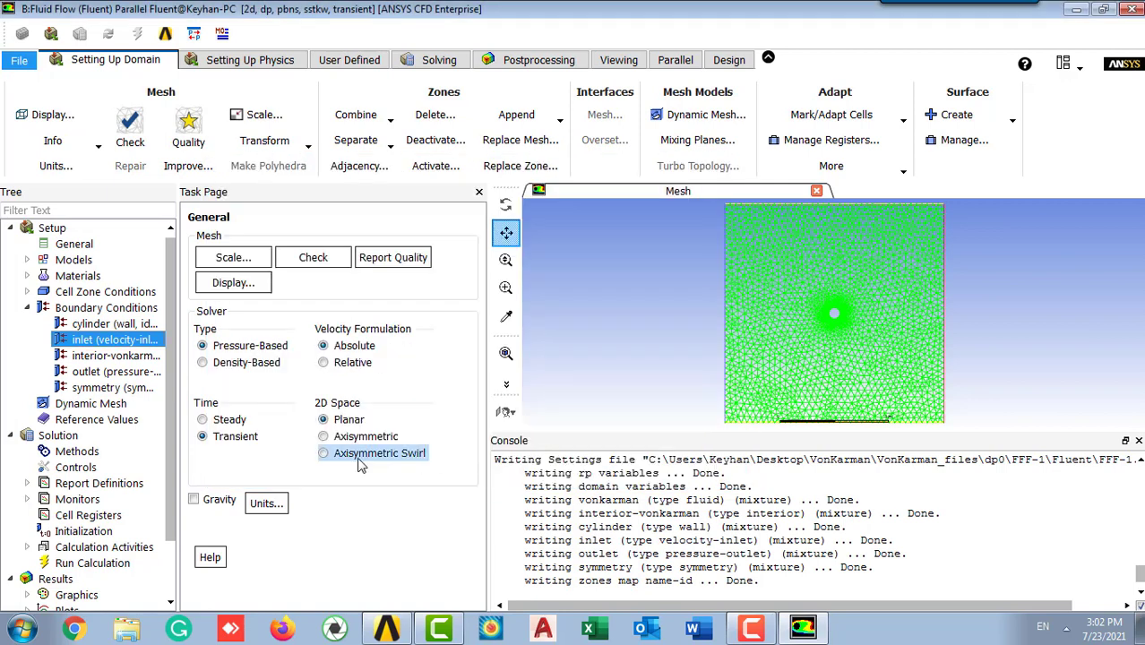
Step: Accept the outlet boundary as a pressure outlet with a gauge pressure of 0 Pa
click(111, 374)
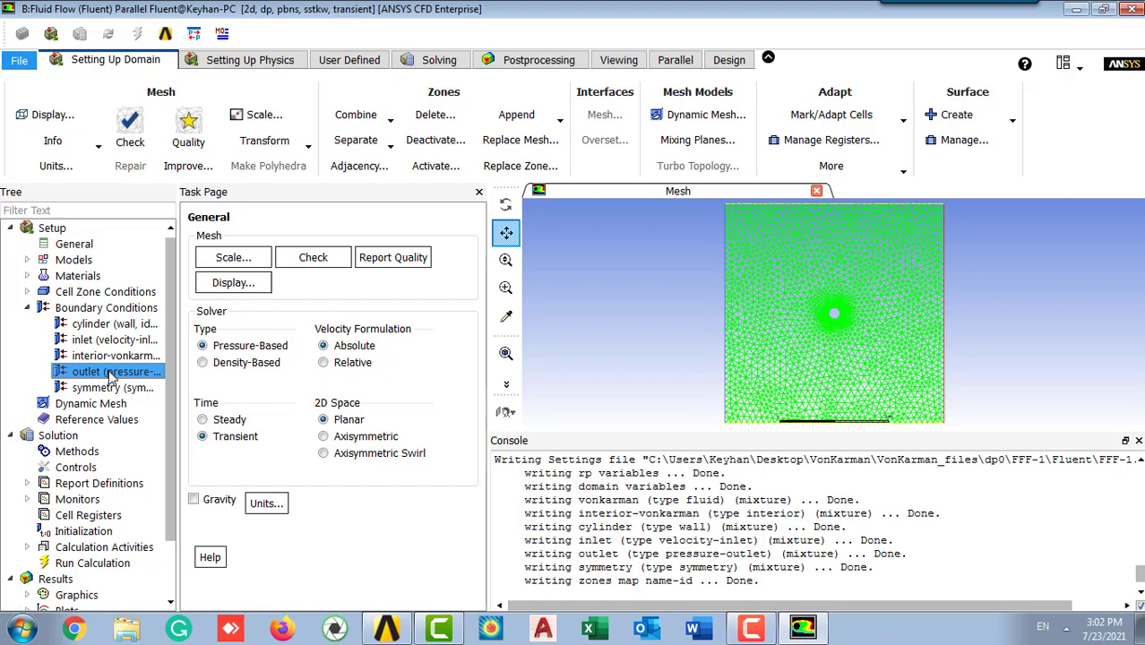
double_click(111, 375)
drag(238, 231, 241, 119)
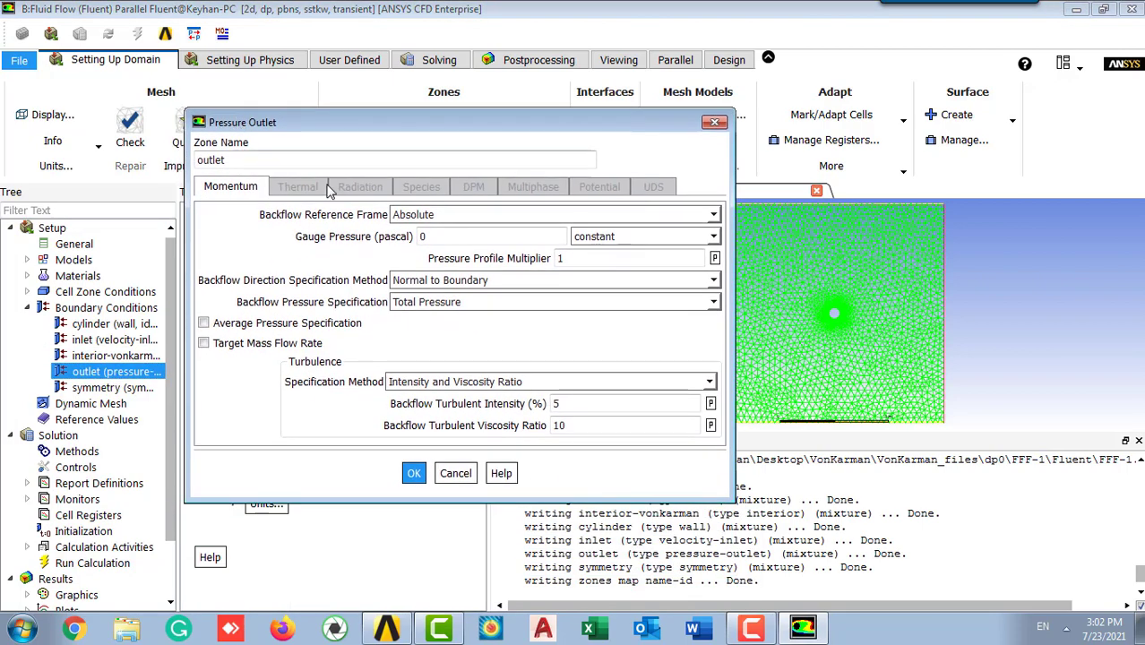
click(421, 236)
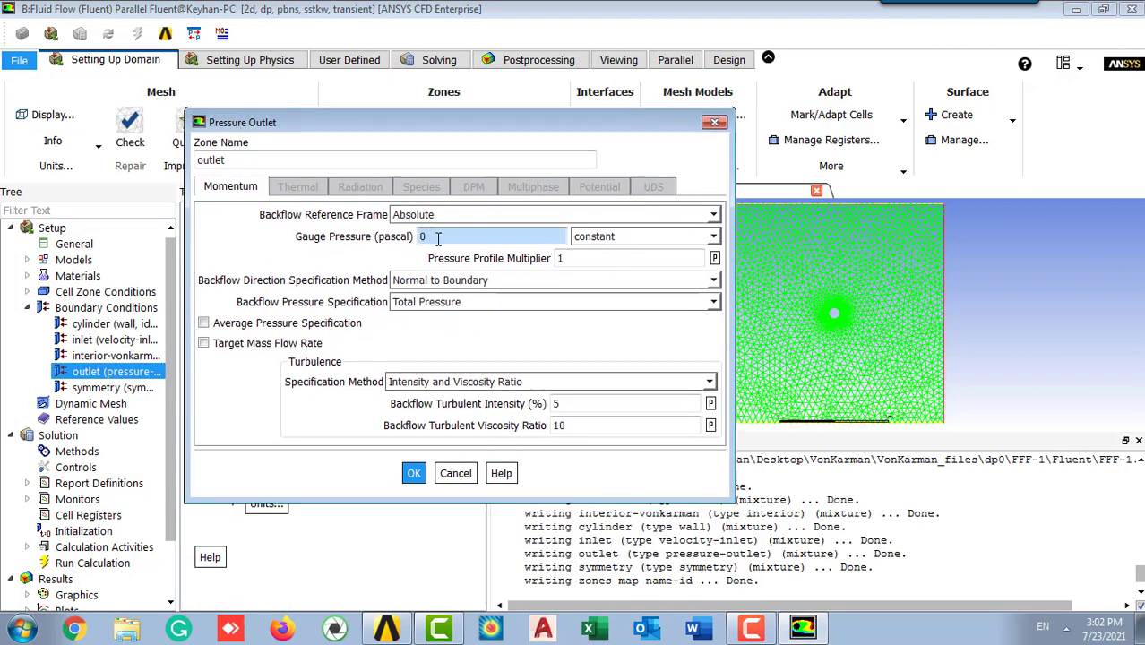
click(413, 472)
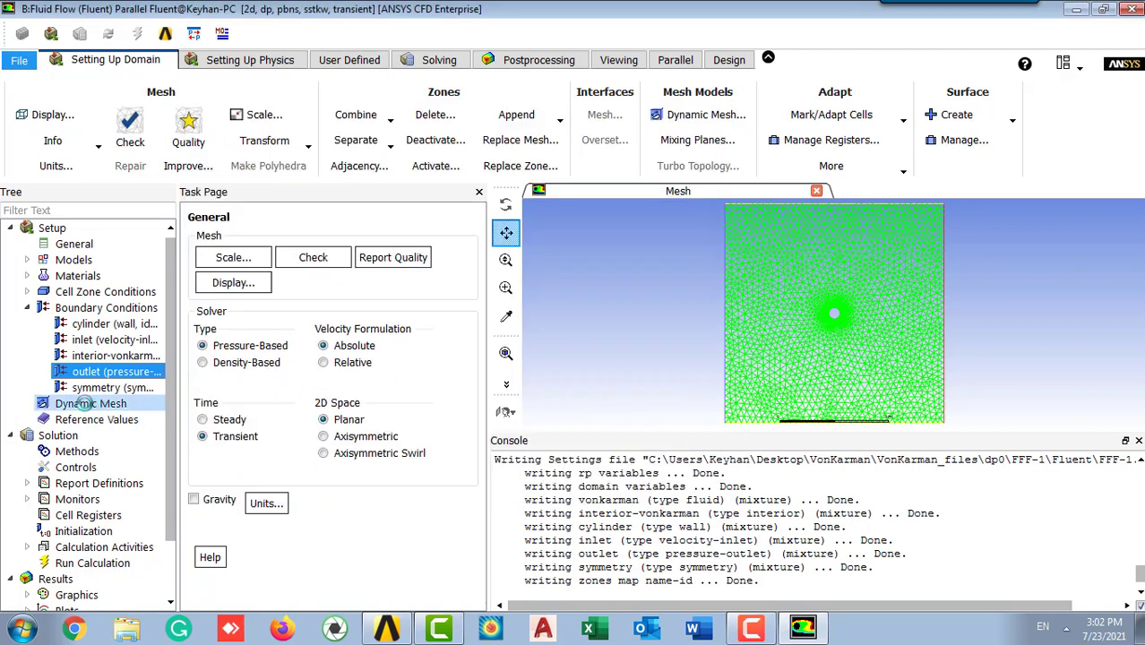
Step: Accept the symmetry boundary's settings under its existing zone name
click(99, 388)
double_click(92, 390)
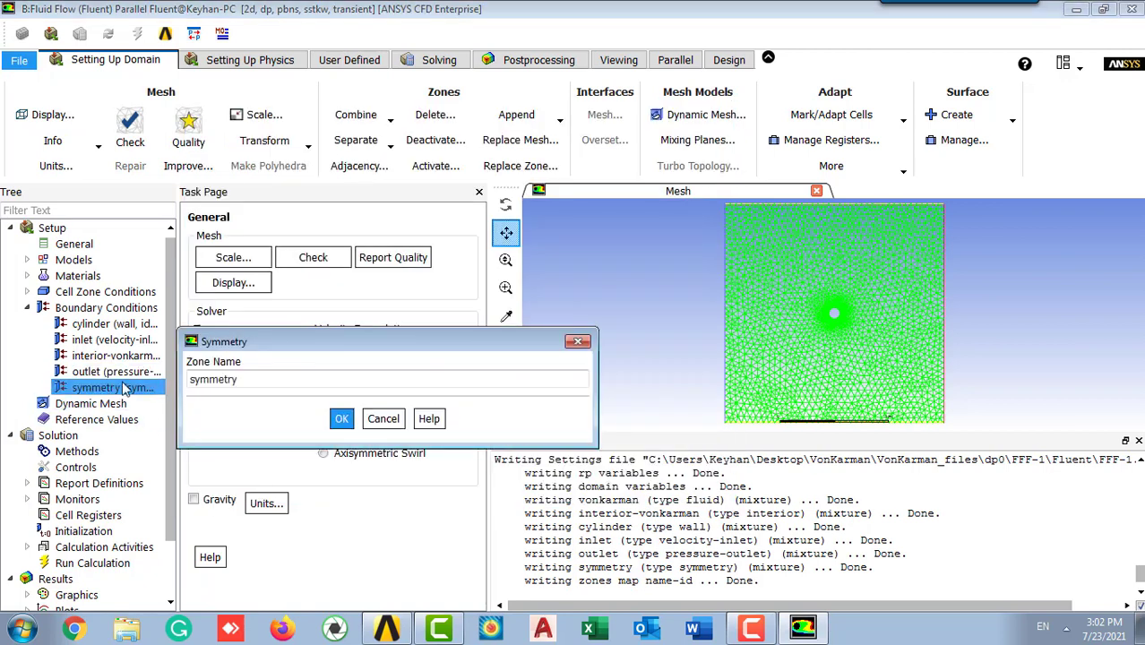
click(333, 415)
click(27, 307)
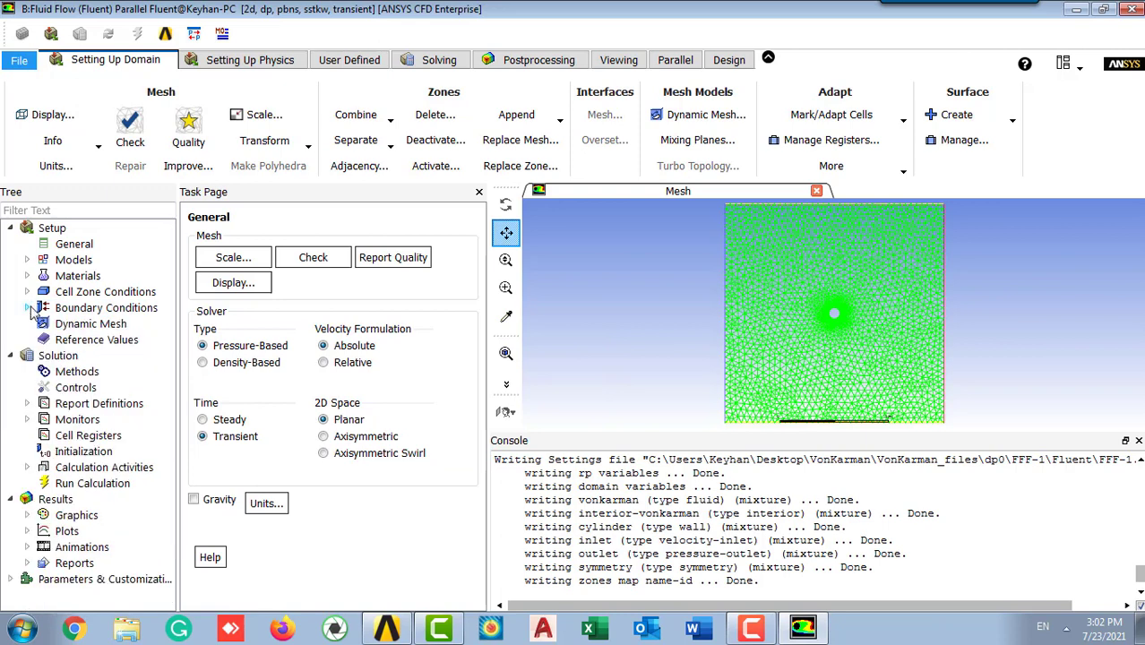
Step: Compute the reference values from the inlet boundary
click(68, 328)
click(90, 340)
text(i)
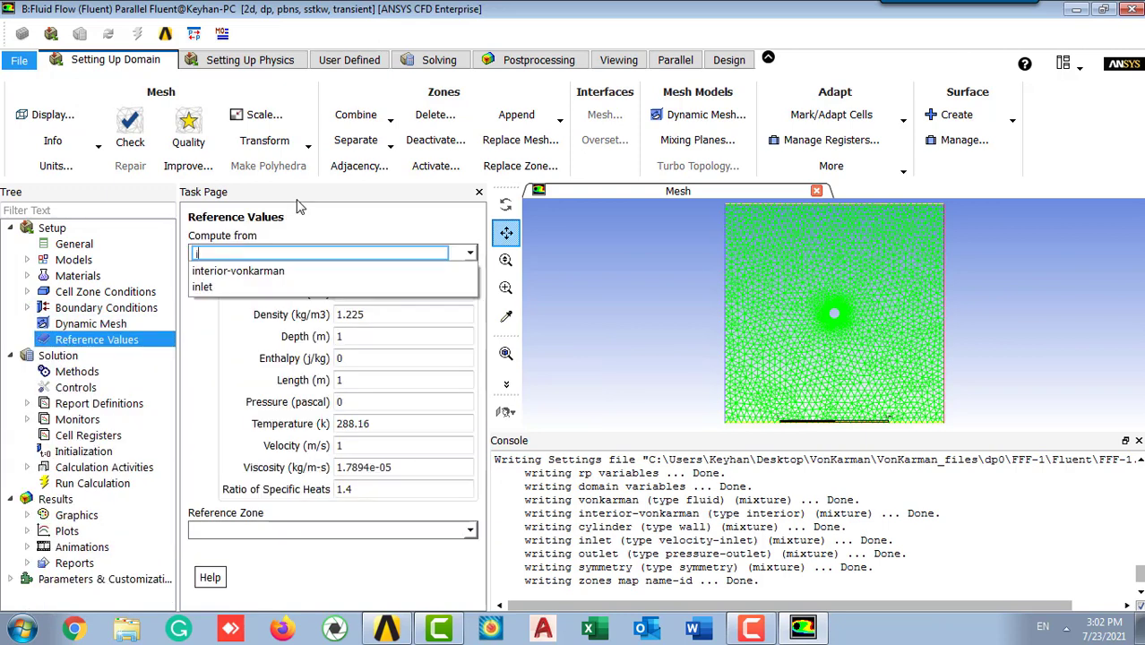
text(n)
click(203, 287)
click(356, 445)
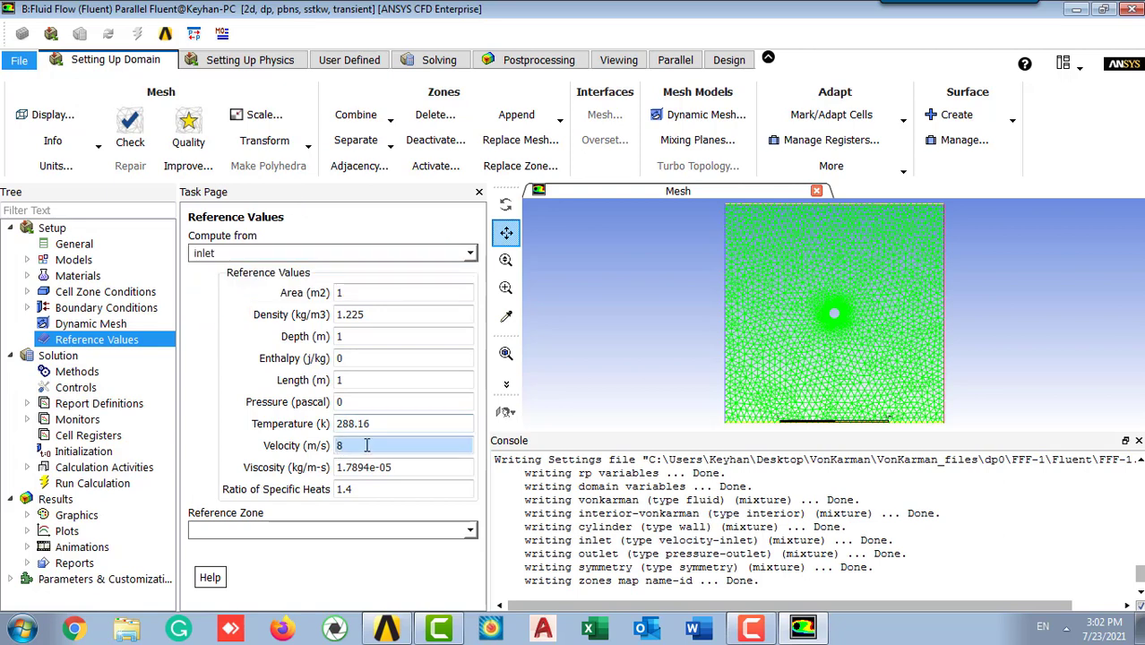
Step: Set turbulent kinetic energy and specific dissipation rate to Second Order Upwind and the transient formulation to Second Order Implicit
click(78, 373)
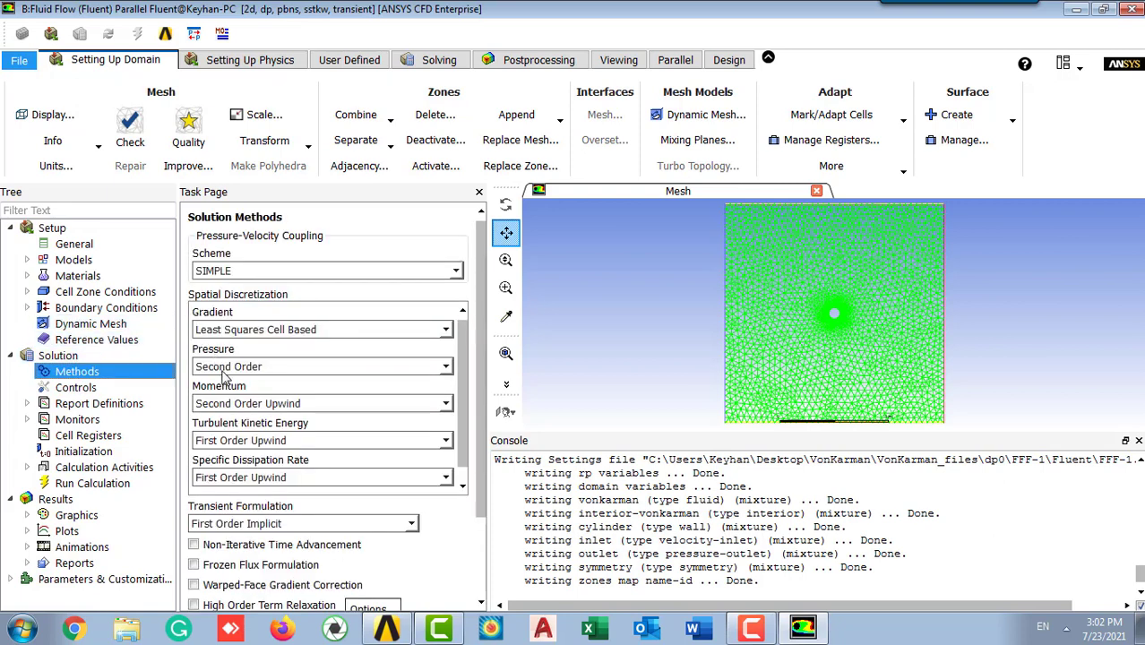
click(234, 447)
click(235, 467)
click(231, 478)
click(223, 505)
click(225, 523)
click(226, 544)
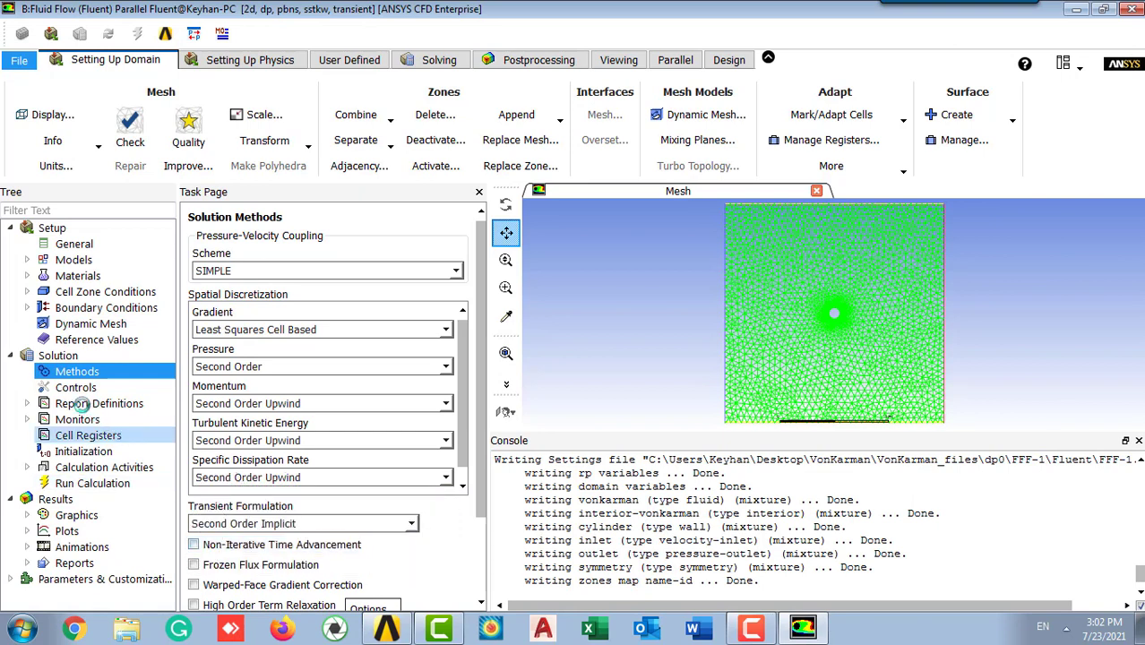
Step: Review the under-relaxation factors in the solution controls and the available solution monitors
click(74, 391)
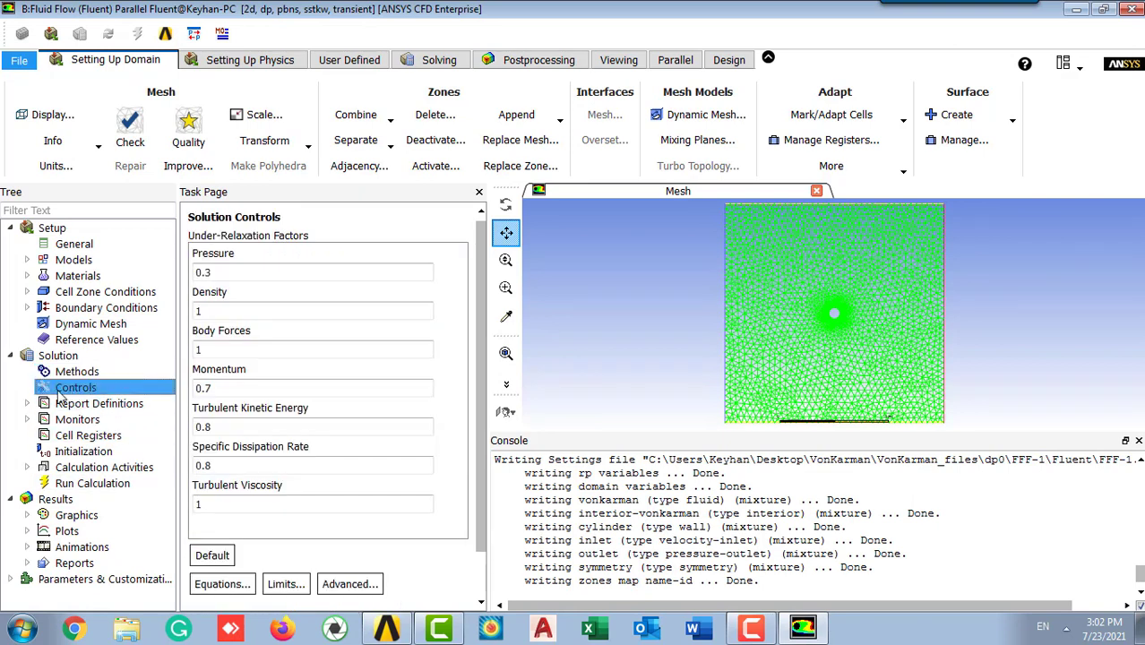
click(28, 403)
click(28, 404)
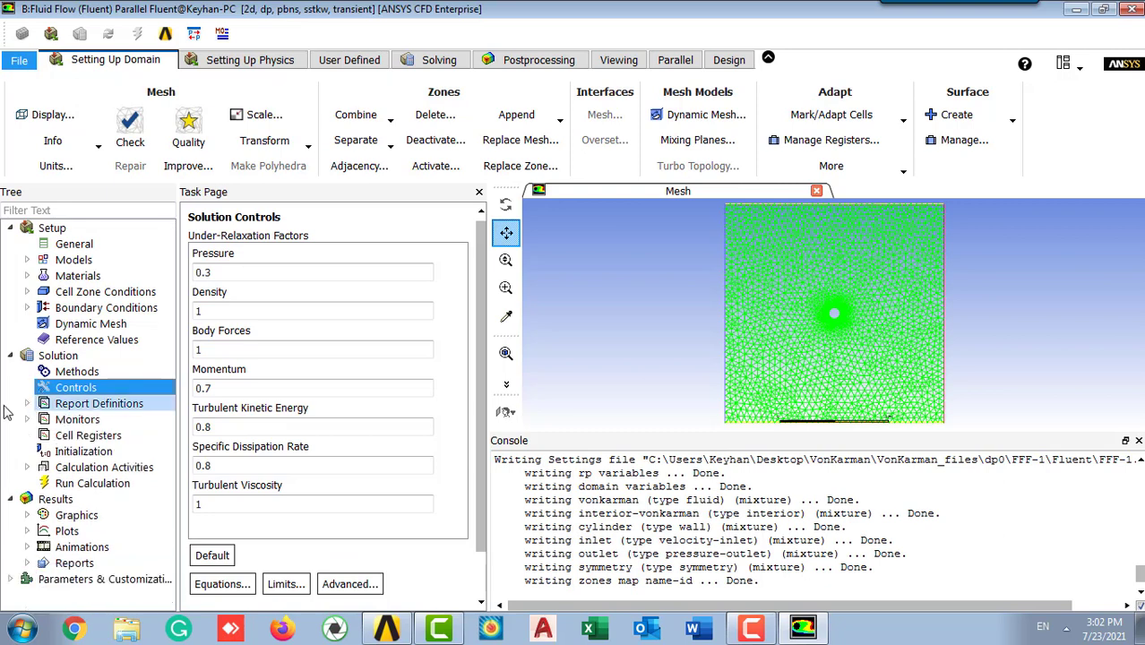
click(28, 421)
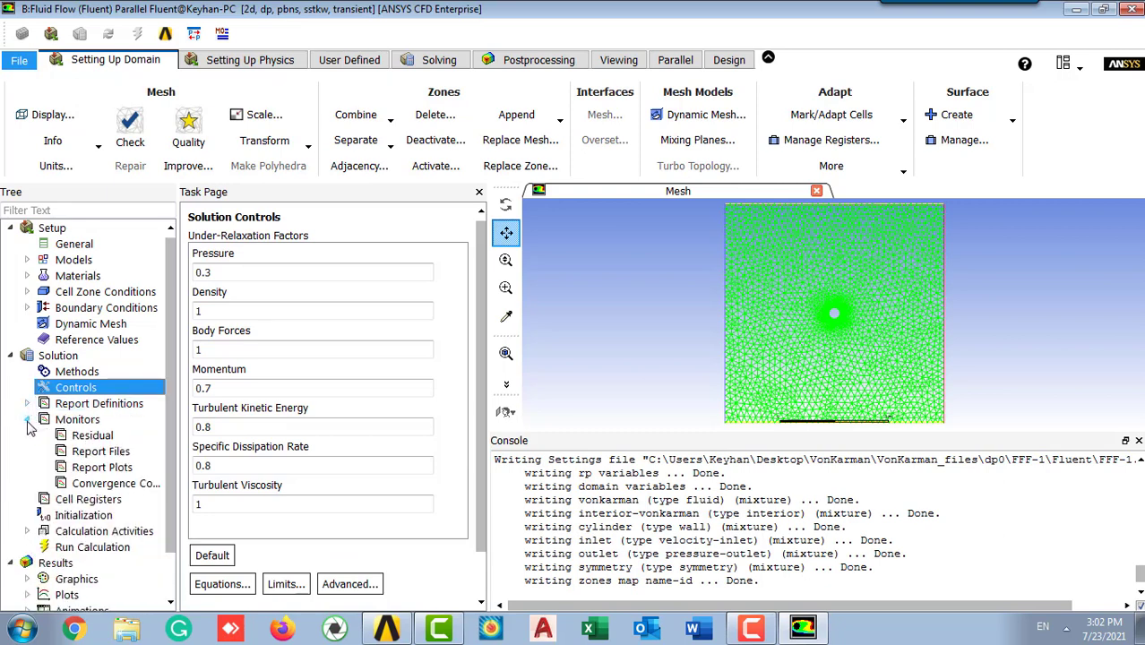
click(28, 420)
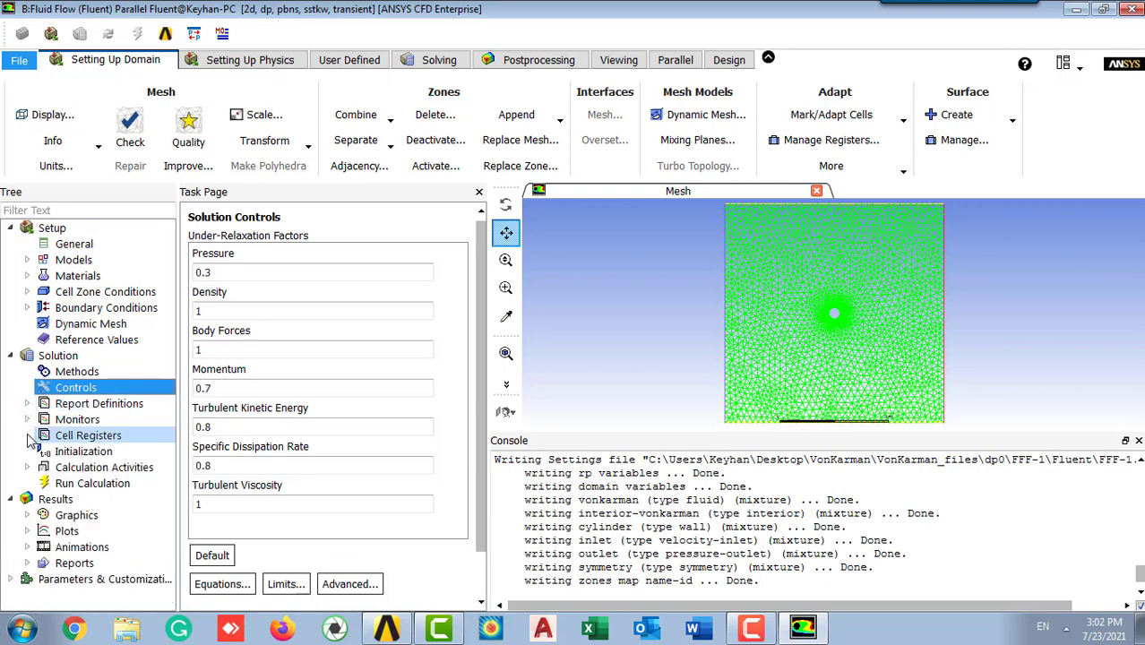
Step: Initialize the solution with Hybrid Initialization, discarding the unsaved data
click(81, 451)
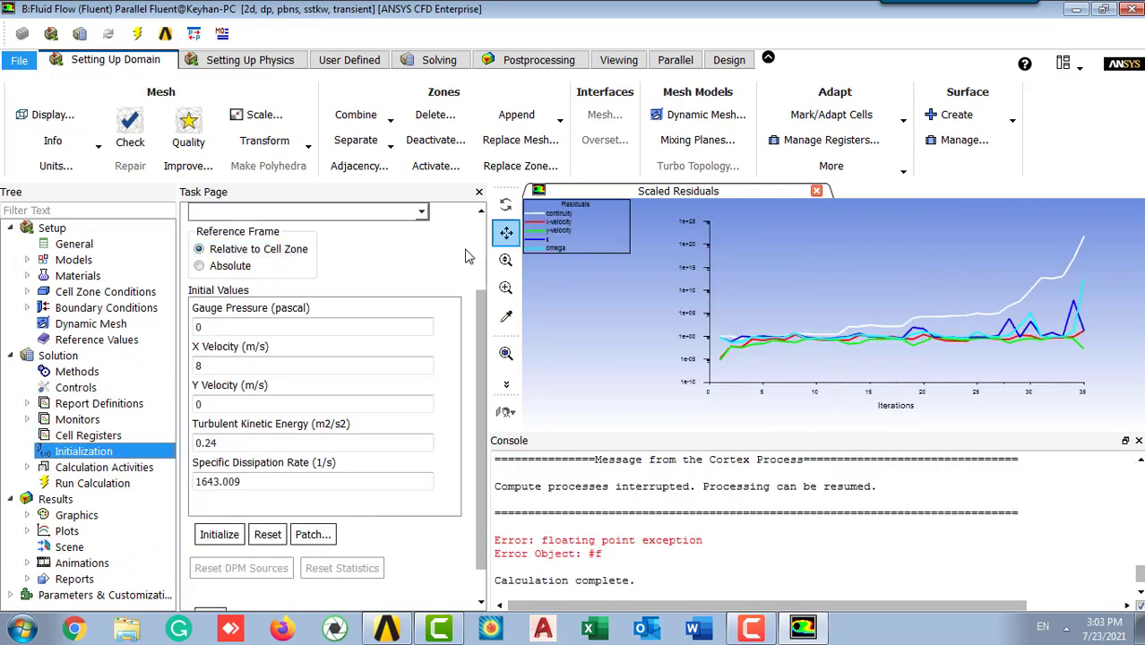
scroll(465, 257, up, 3)
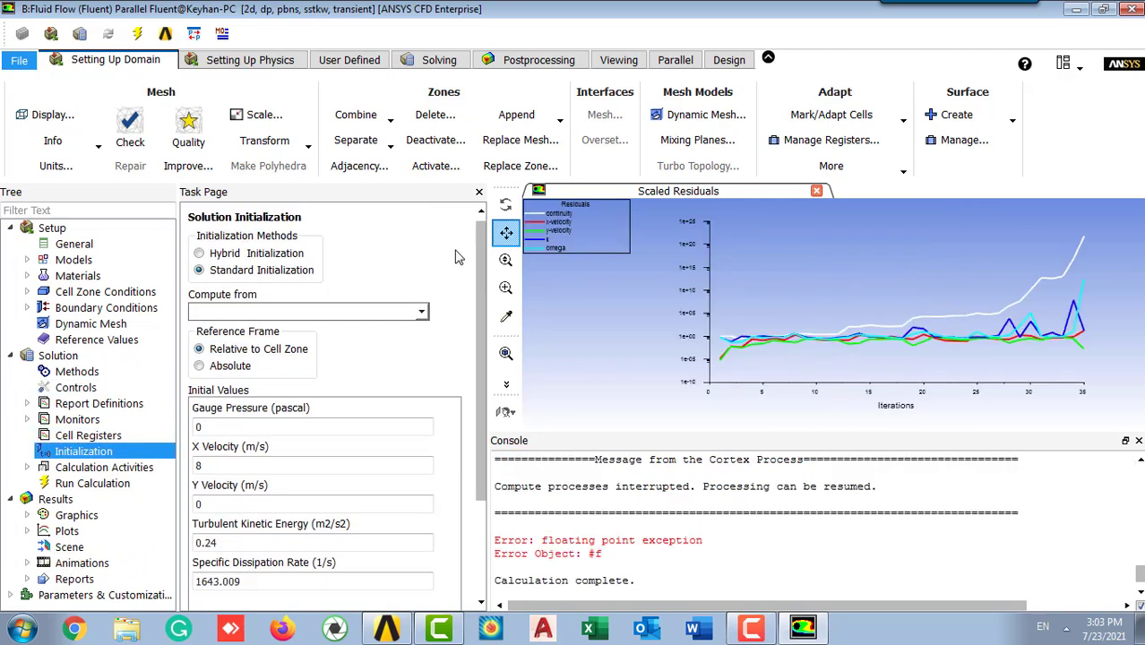
click(269, 255)
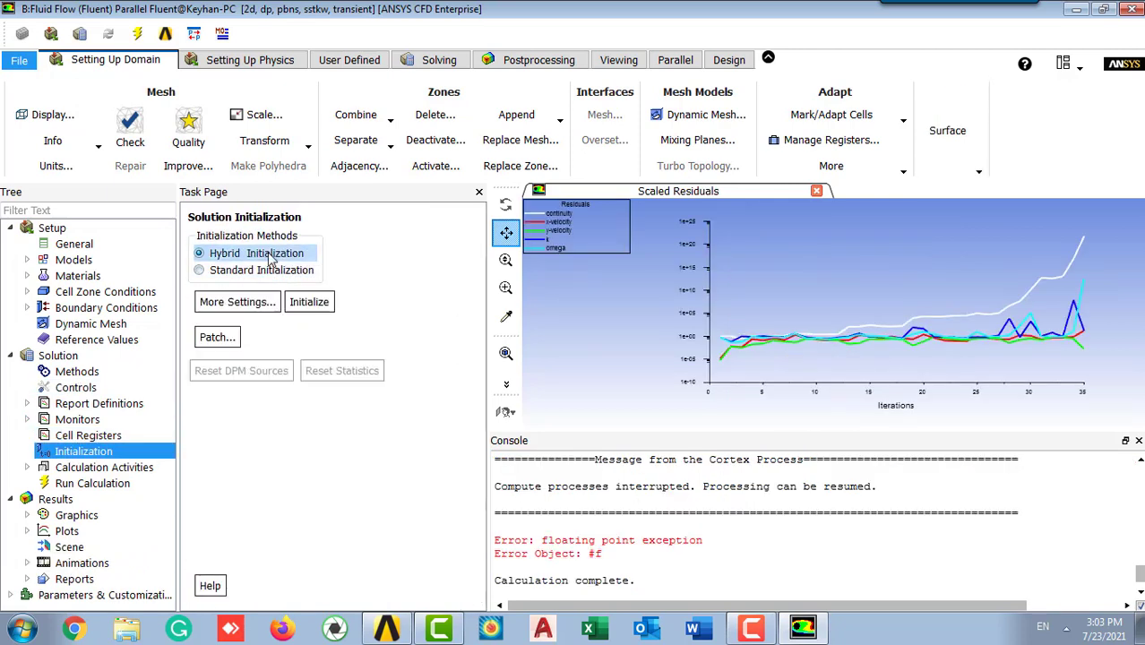
click(296, 308)
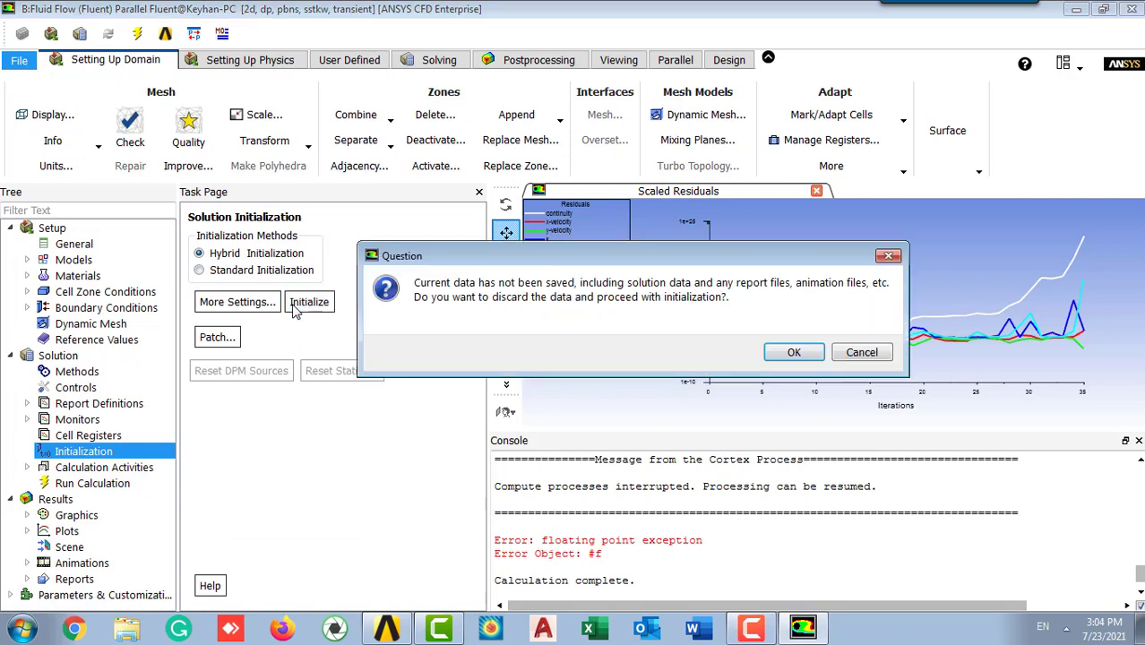
click(796, 353)
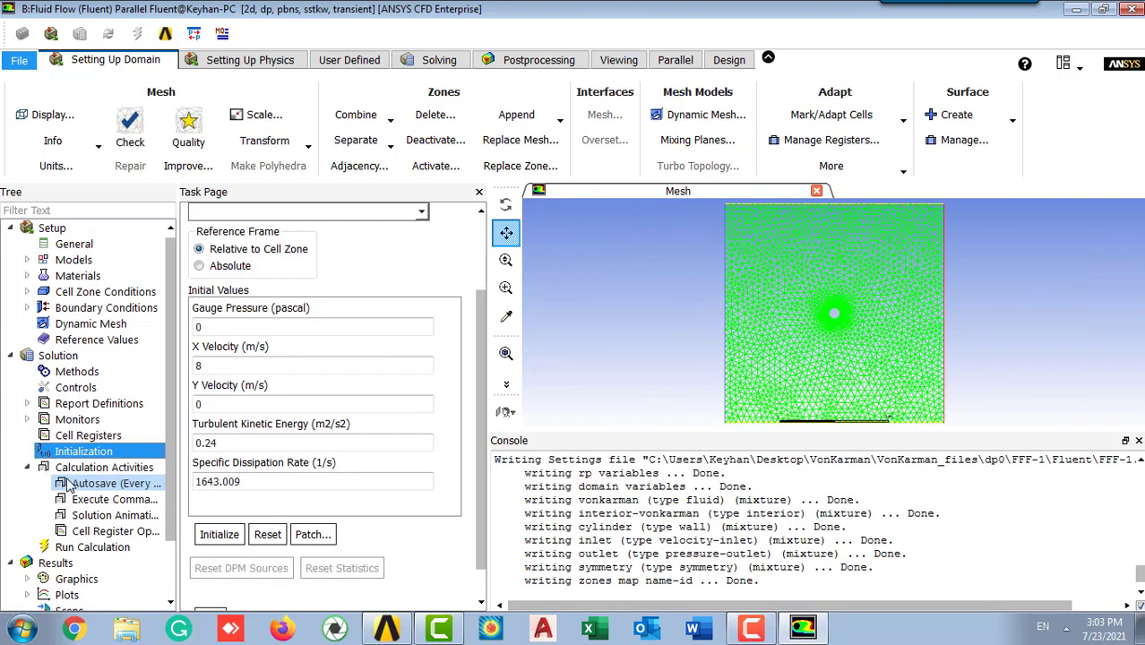
Step: Configure autosave to write the data file every 1 time step, saving case files only if modified
click(70, 484)
double_click(70, 484)
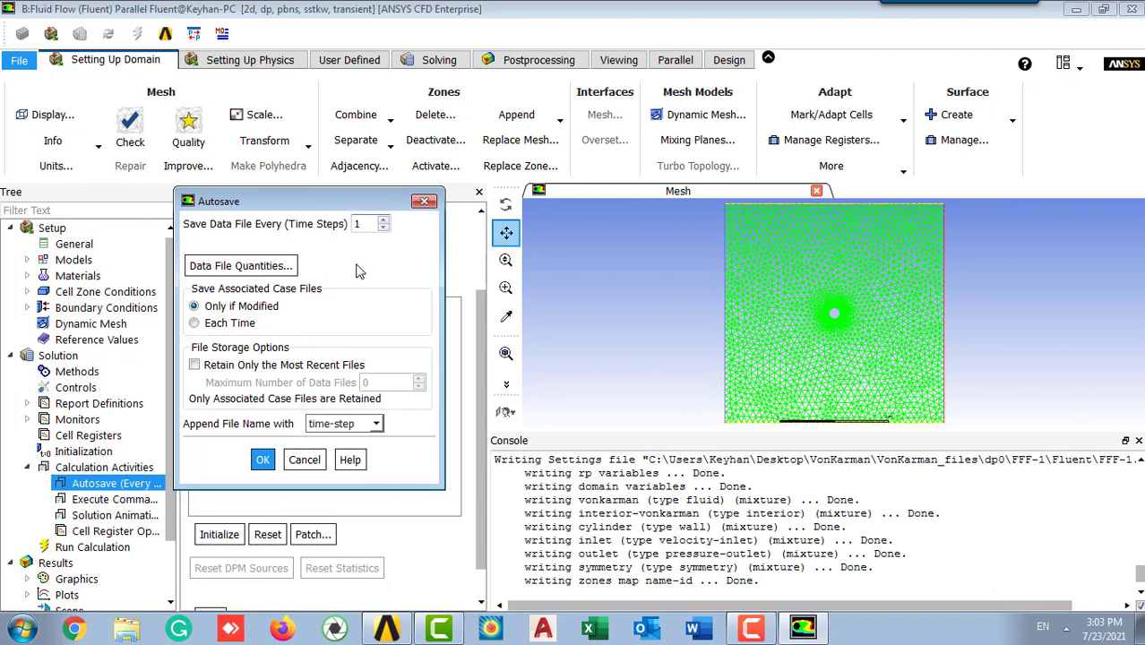
click(262, 460)
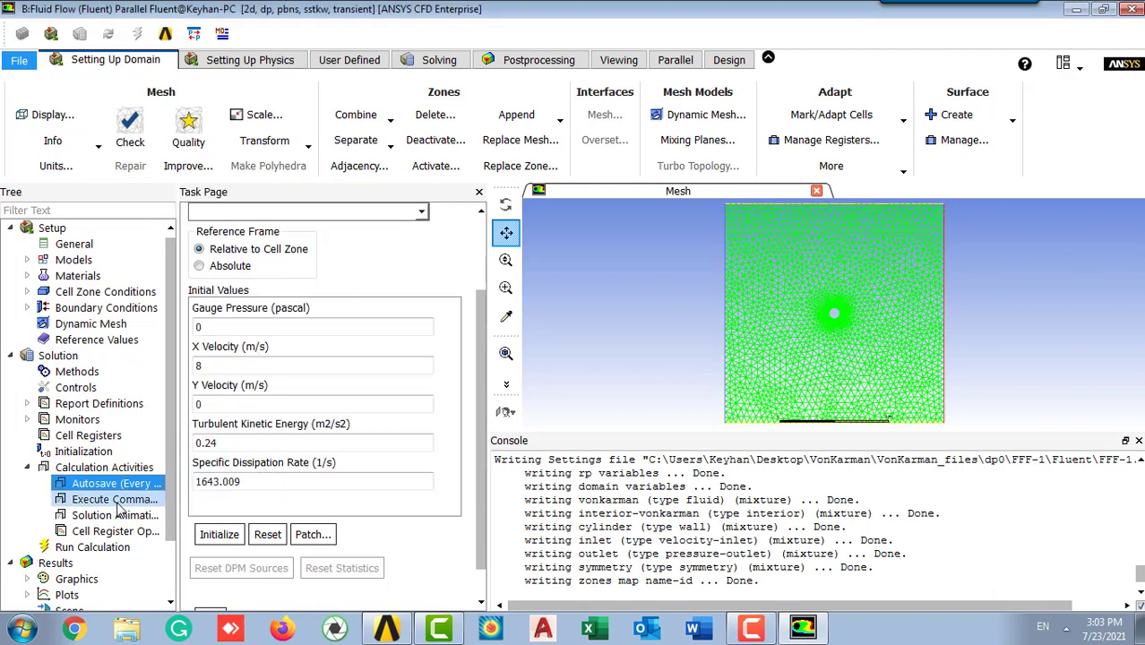
click(27, 467)
Step: Set the run calculation's fixed time step size to 0.05 s and the number of time steps to 500
click(89, 483)
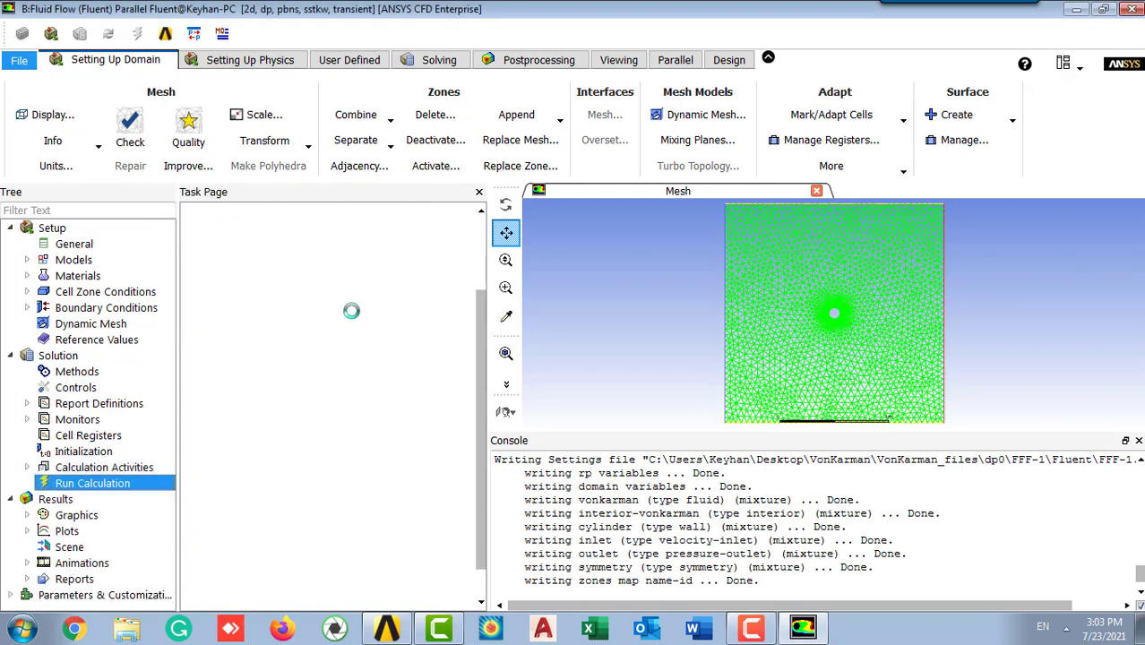
click(383, 282)
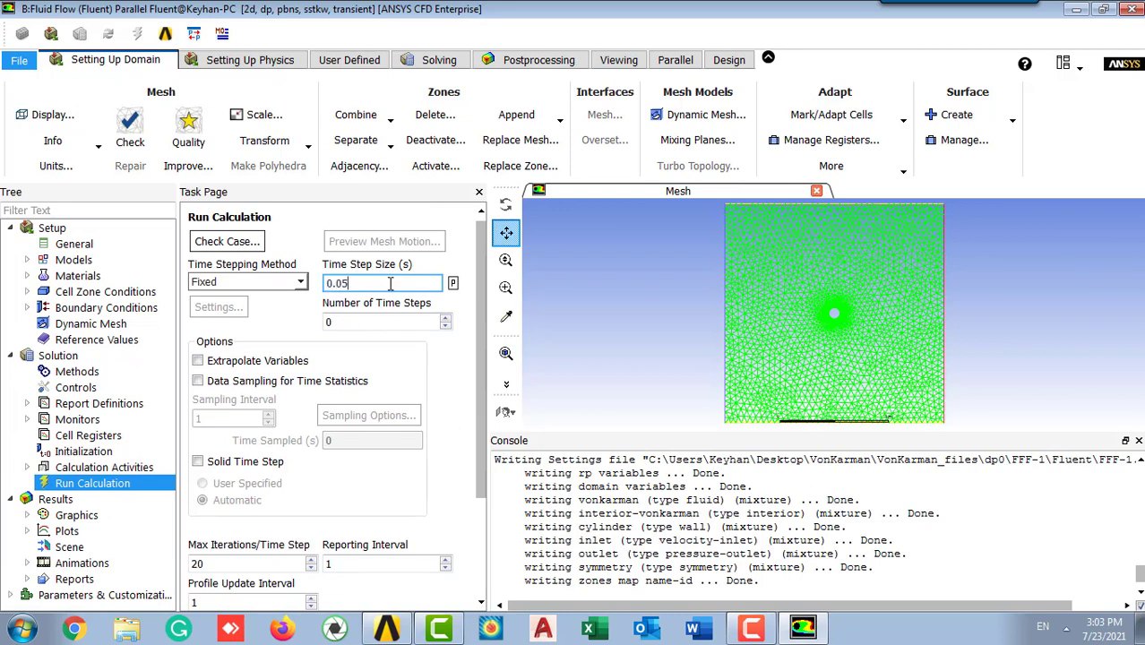
click(394, 324)
text(500)
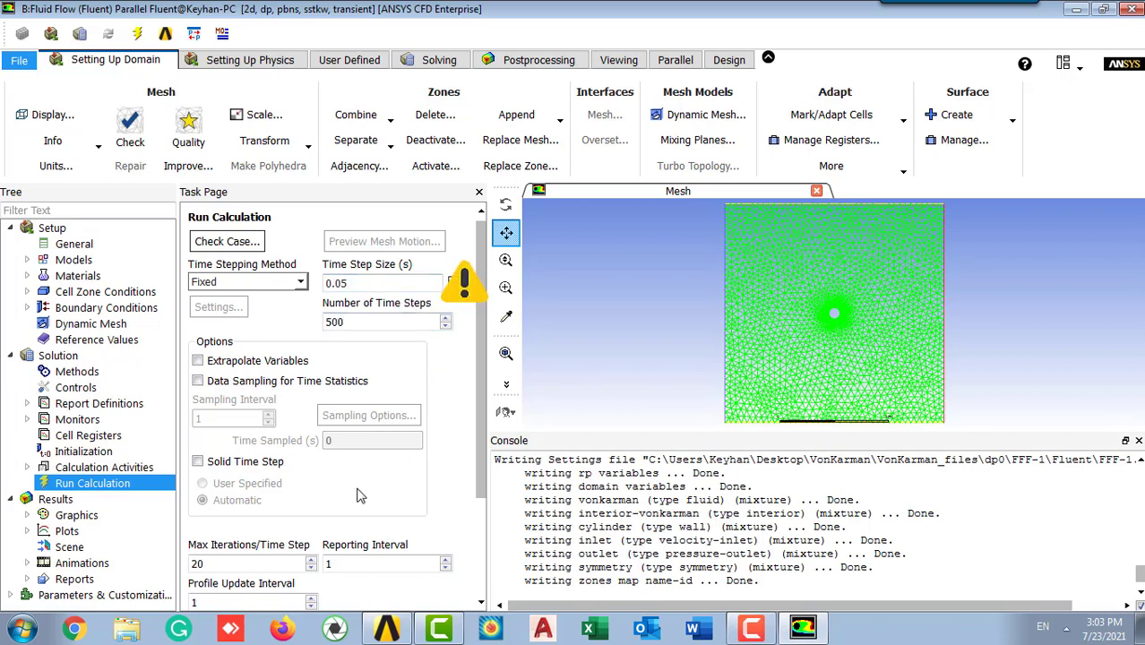
Step: Set the maximum iterations per time step to 60 and run the calculation to completion
click(240, 572)
text(63)
key(BackSpace)
text(0)
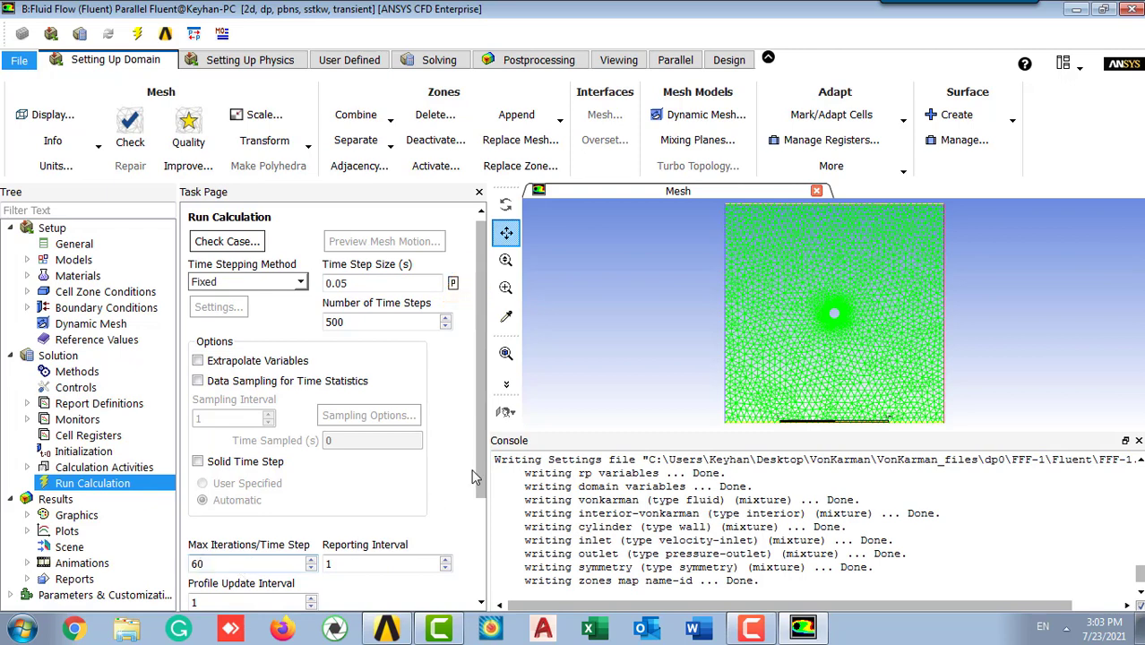
scroll(477, 475, down, 3)
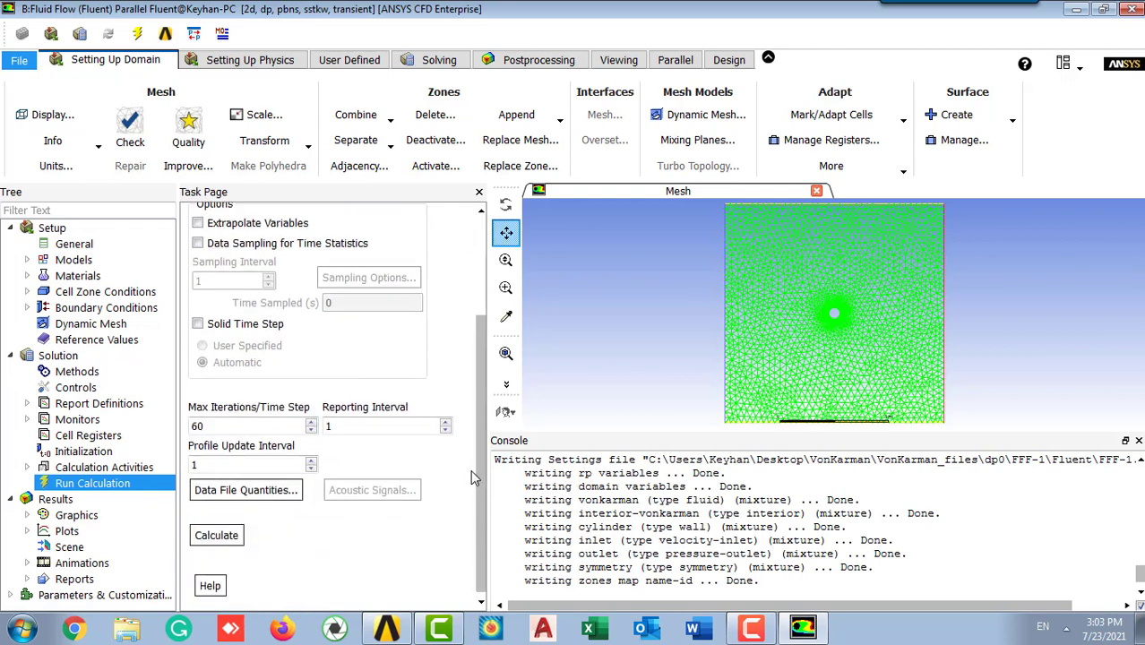
click(222, 535)
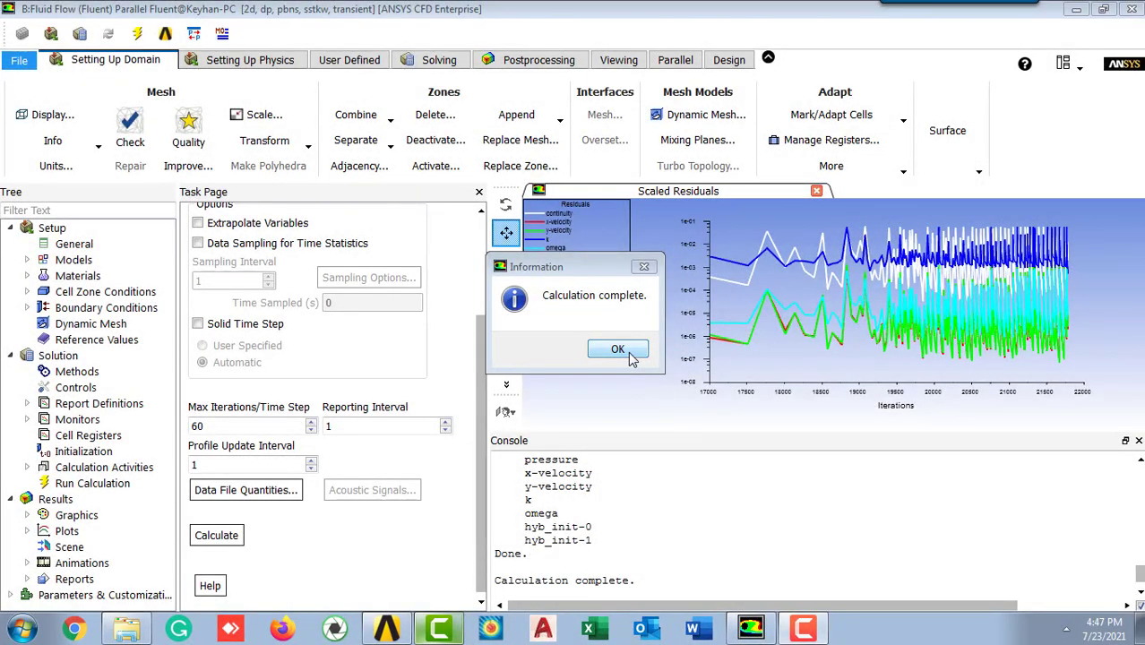
click(618, 351)
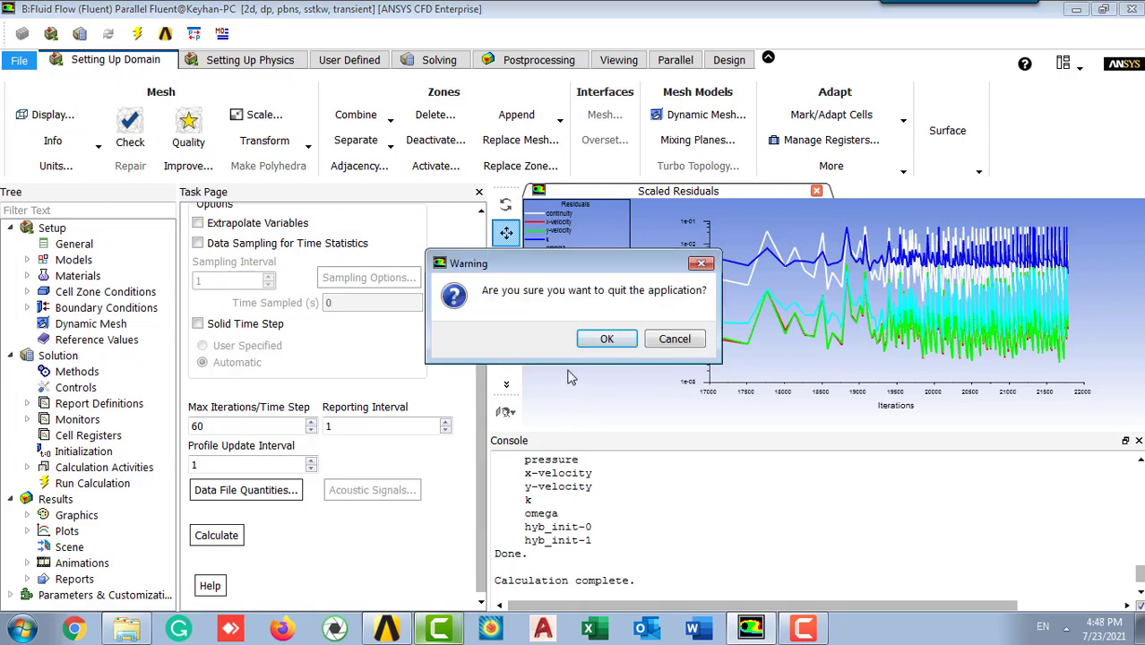
Step: Quit Fluent, switch to the VonKarman project in Workbench and open system B's Results in CFD-Post
click(605, 340)
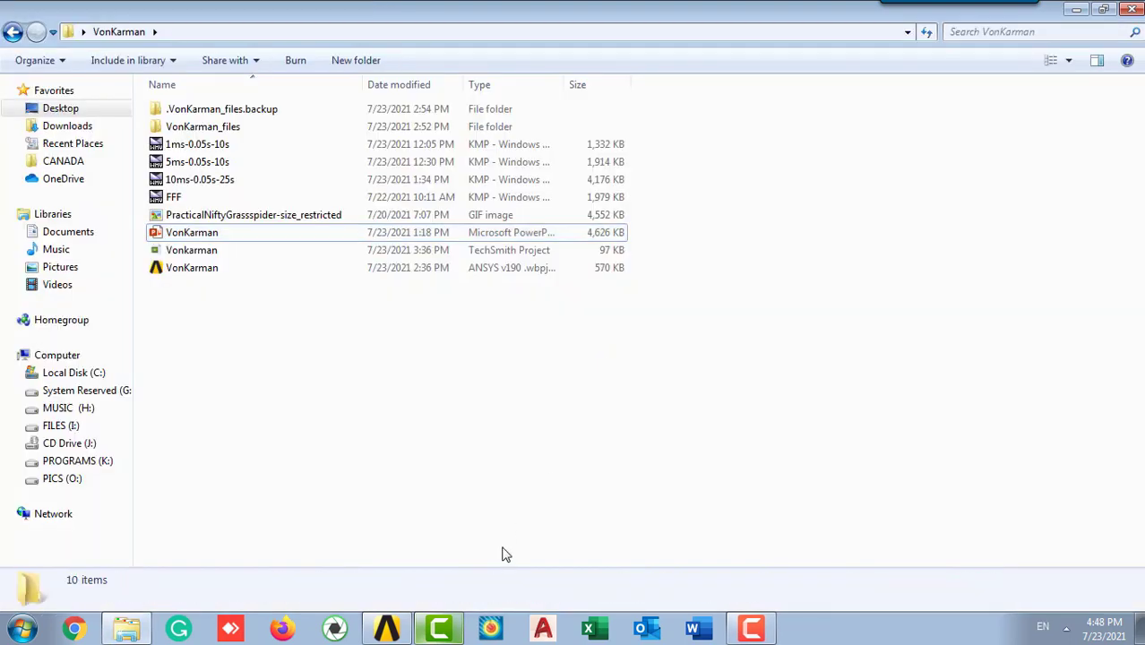
click(387, 628)
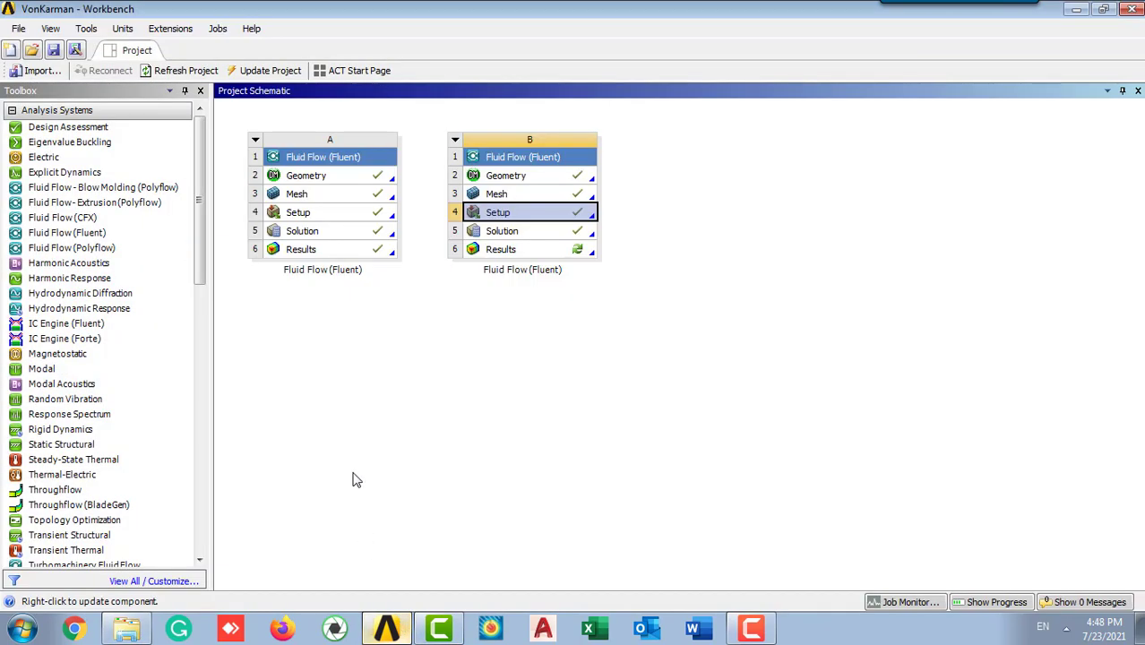
click(355, 475)
double_click(502, 250)
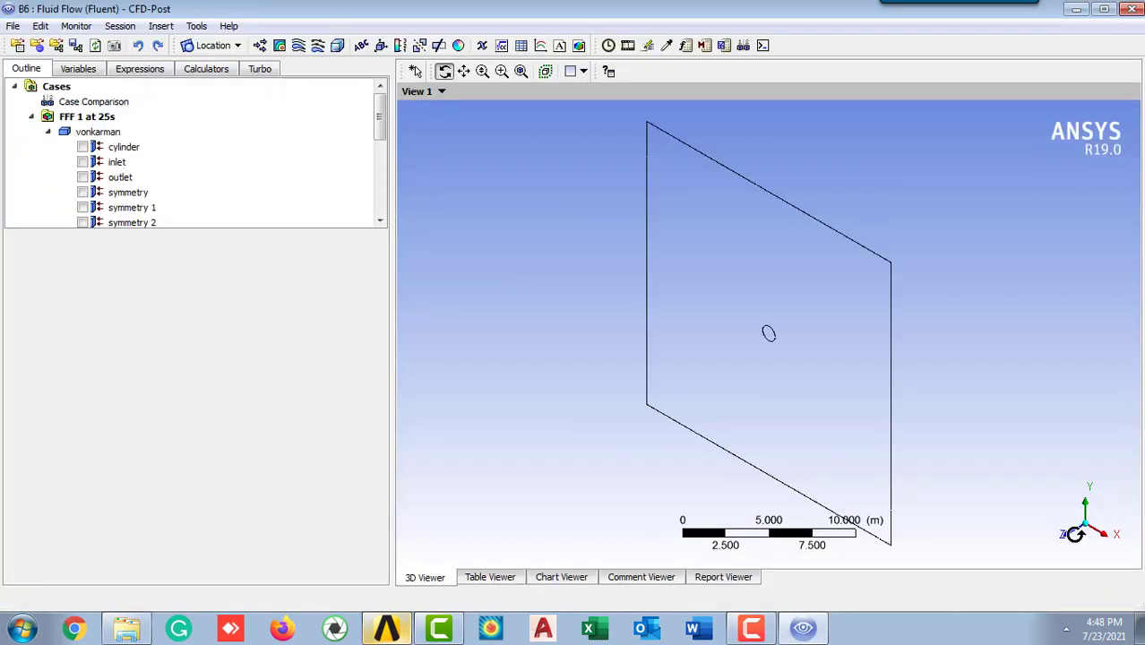
Step: Insert a new contour plot in the results, accepting the default name
click(1071, 533)
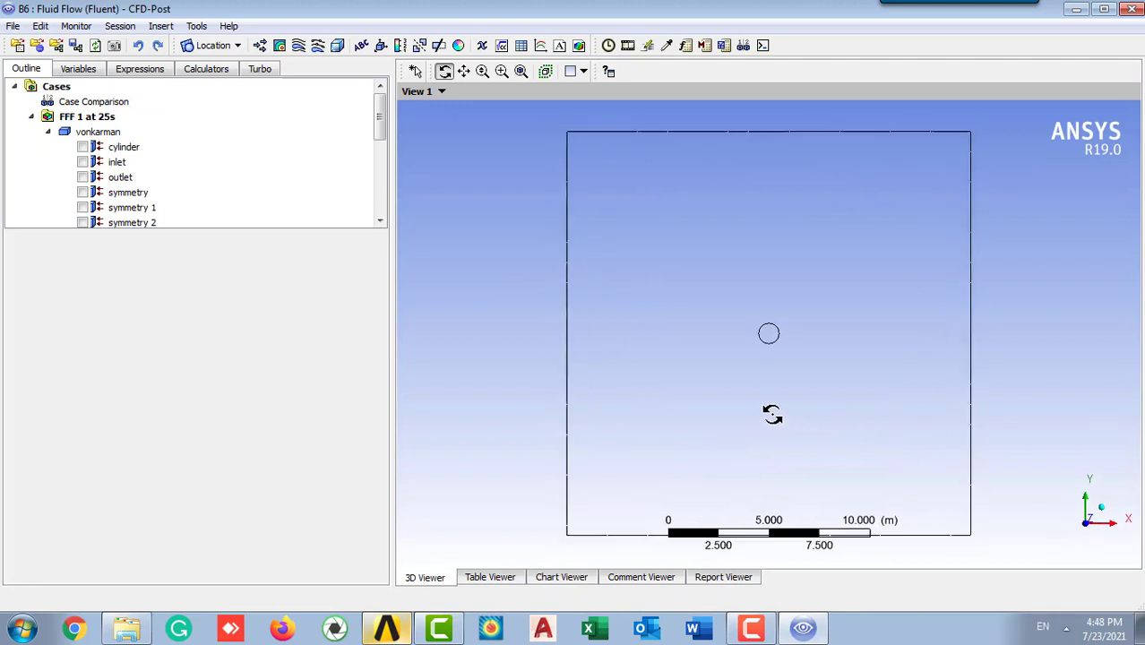
scroll(749, 399, down, 1)
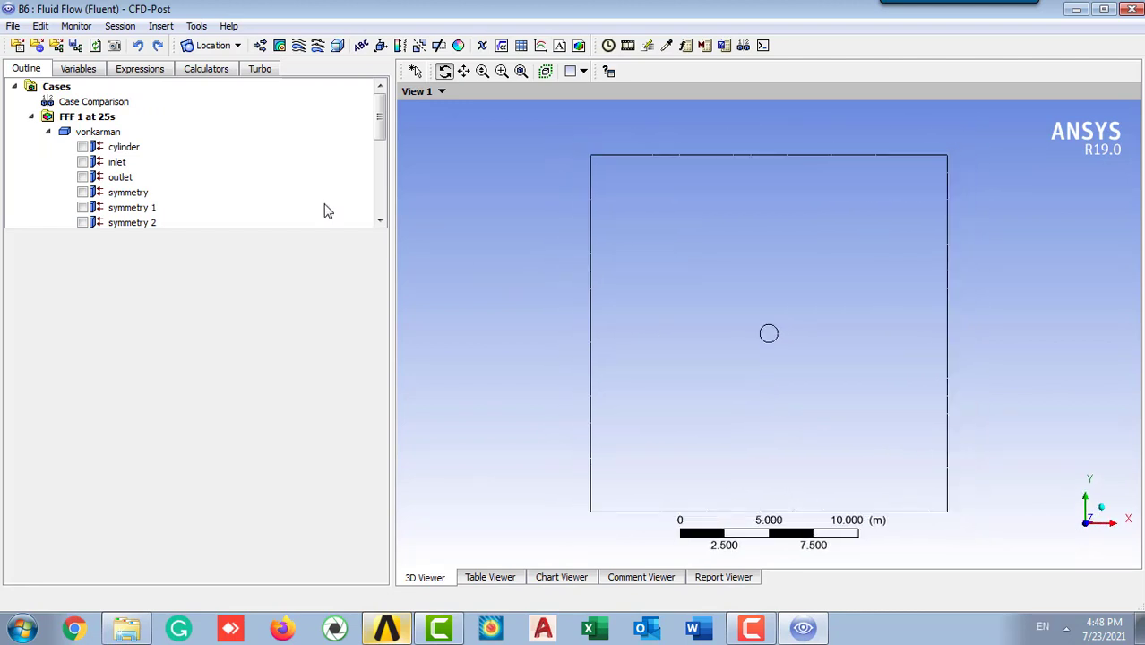
scroll(238, 165, down, 3)
scroll(139, 157, up, 1)
scroll(134, 161, down, 2)
scroll(125, 165, up, 1)
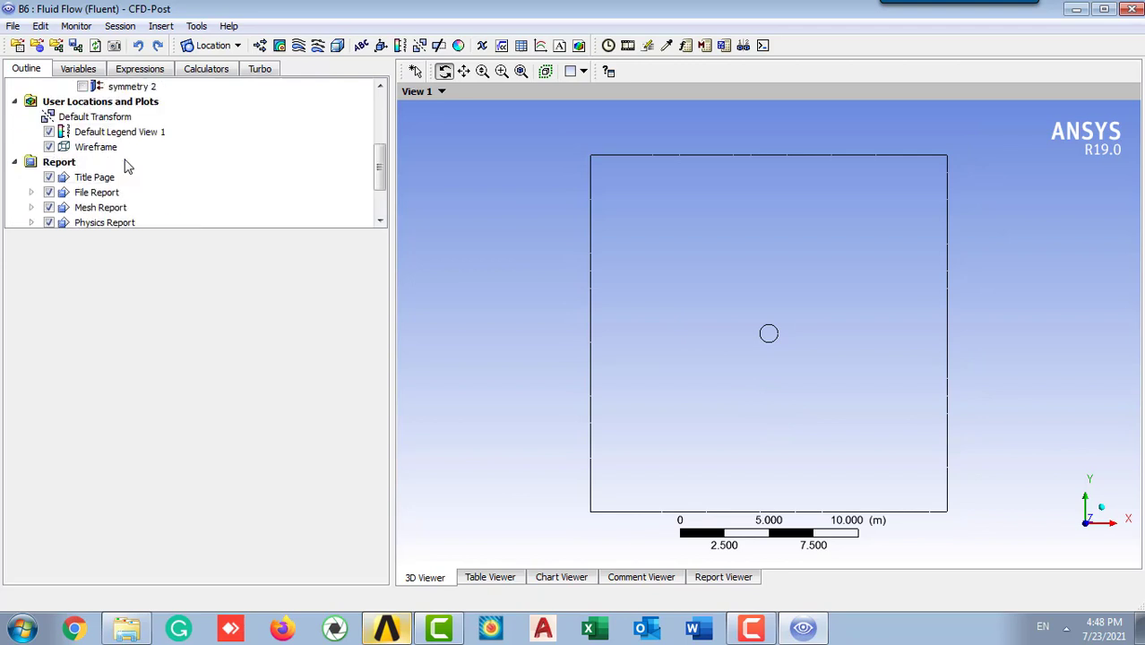
click(280, 46)
click(322, 117)
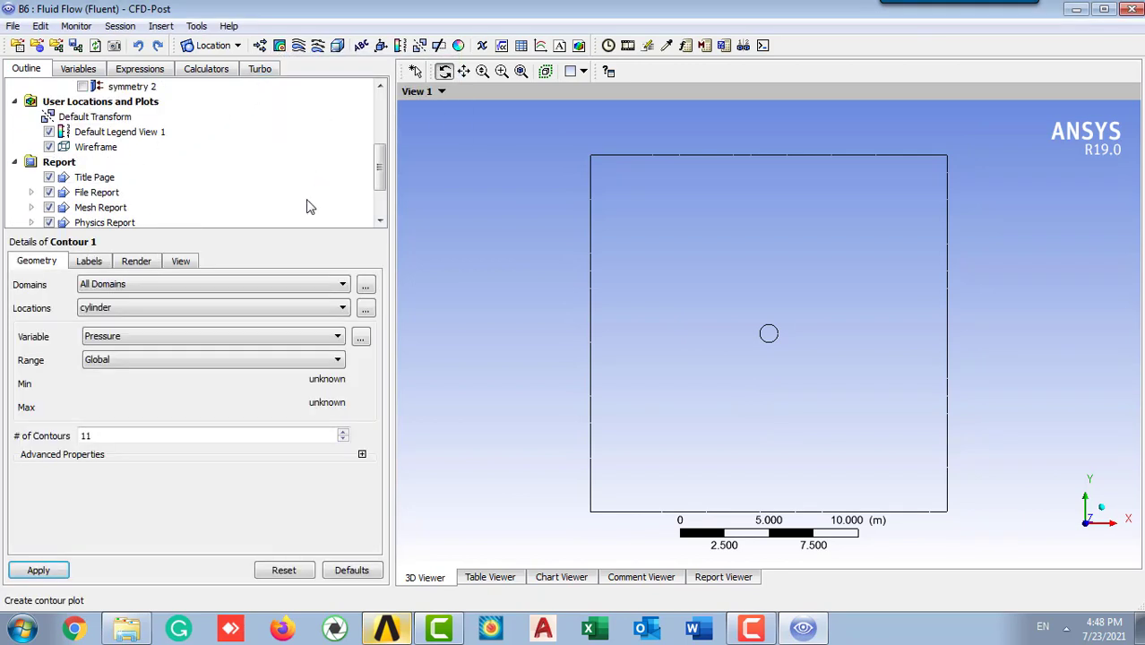
Step: Set the contour to show Velocity u over the symmetry location in the vonkarman domain and apply it
click(157, 336)
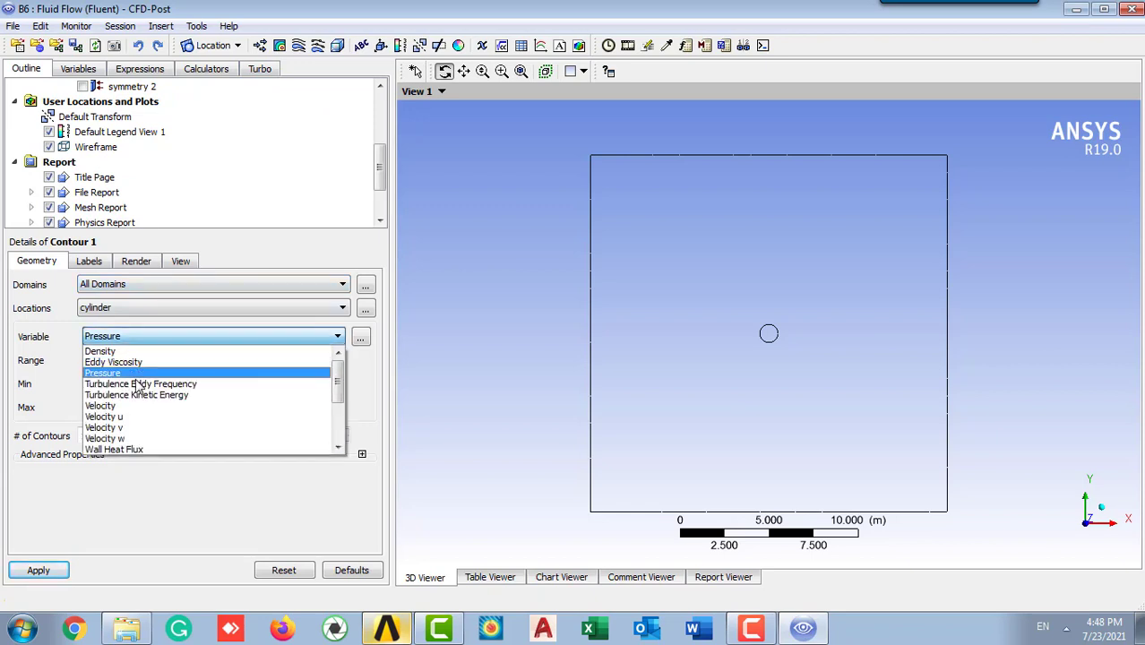
click(126, 401)
click(125, 359)
click(125, 357)
click(66, 569)
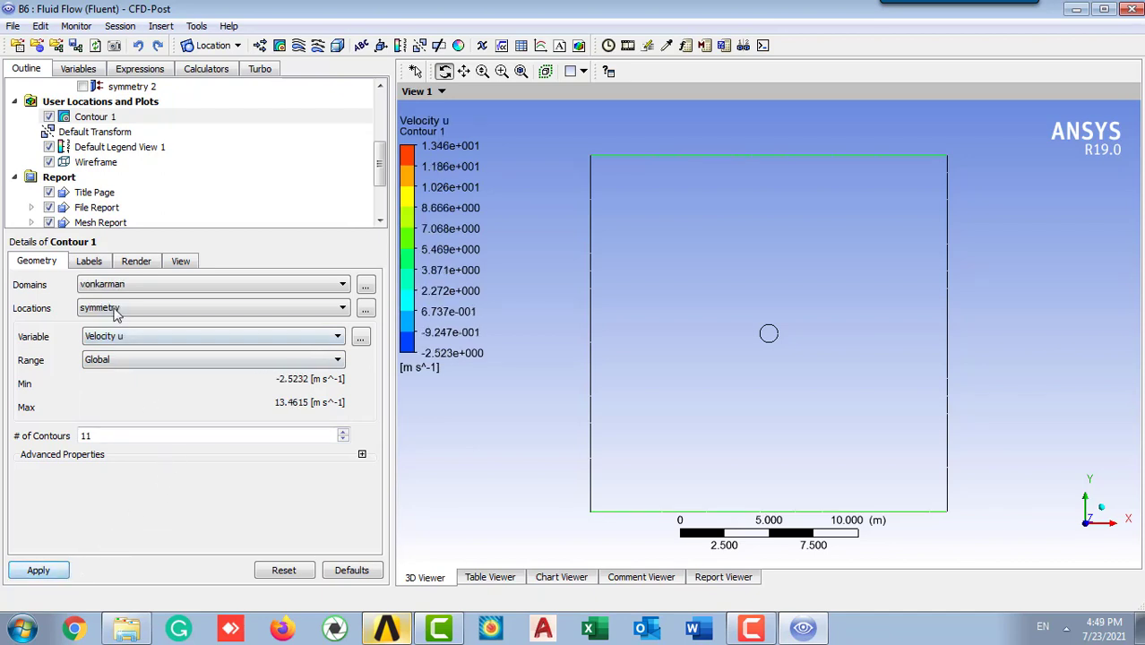
Step: Change the contour's location to symmetry 1 and apply it
click(153, 308)
click(135, 356)
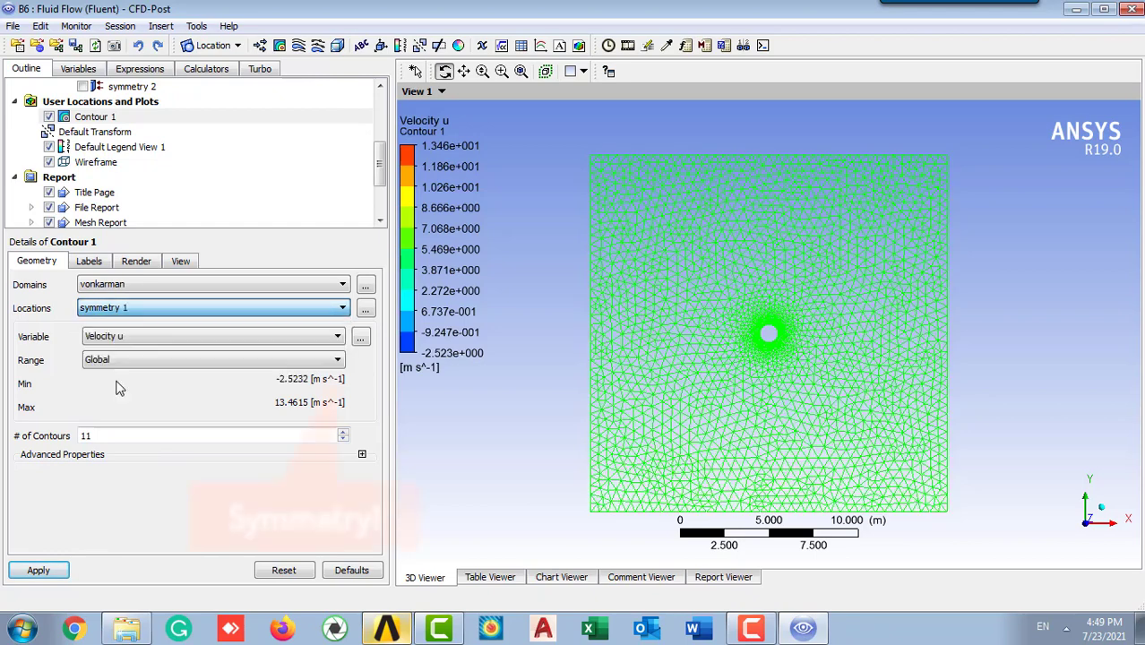
click(38, 570)
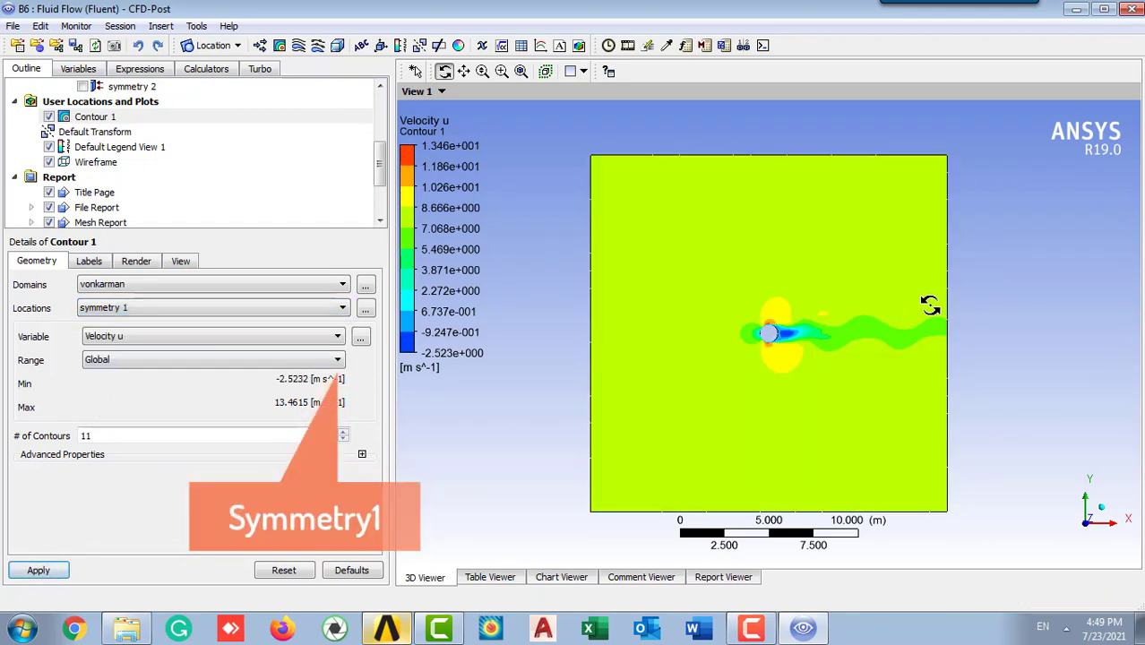
Step: Set the number of contour levels of Contour 1 to 20 and apply it
right_drag(968, 282, 718, 386)
scroll(833, 409, down, 1)
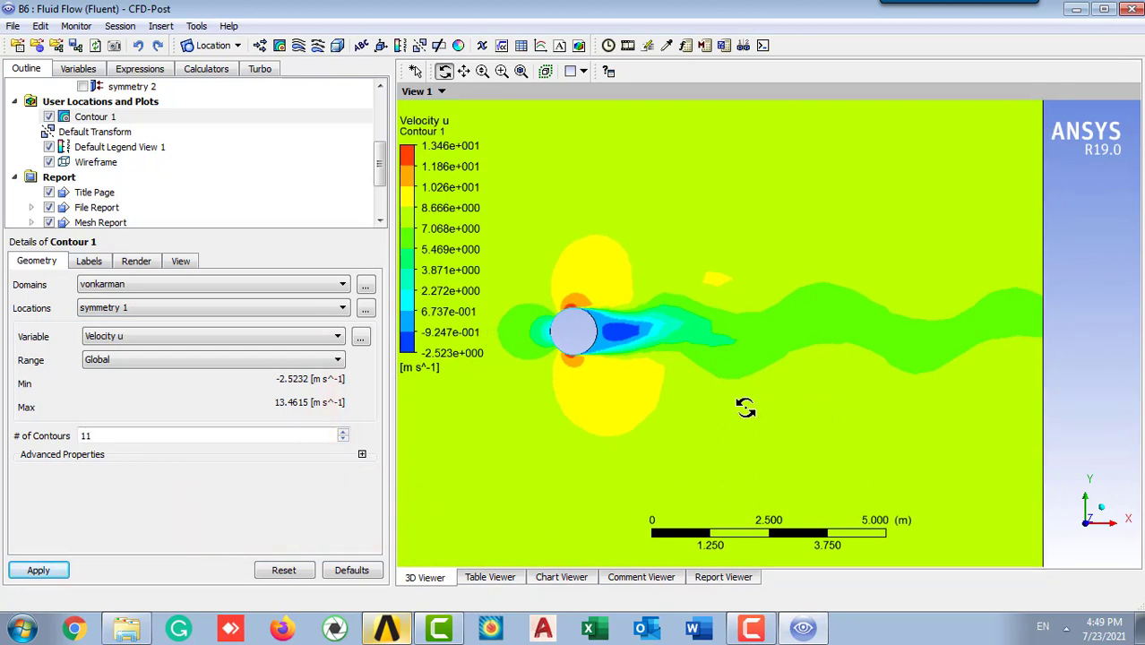
middle_drag(705, 365, 727, 398)
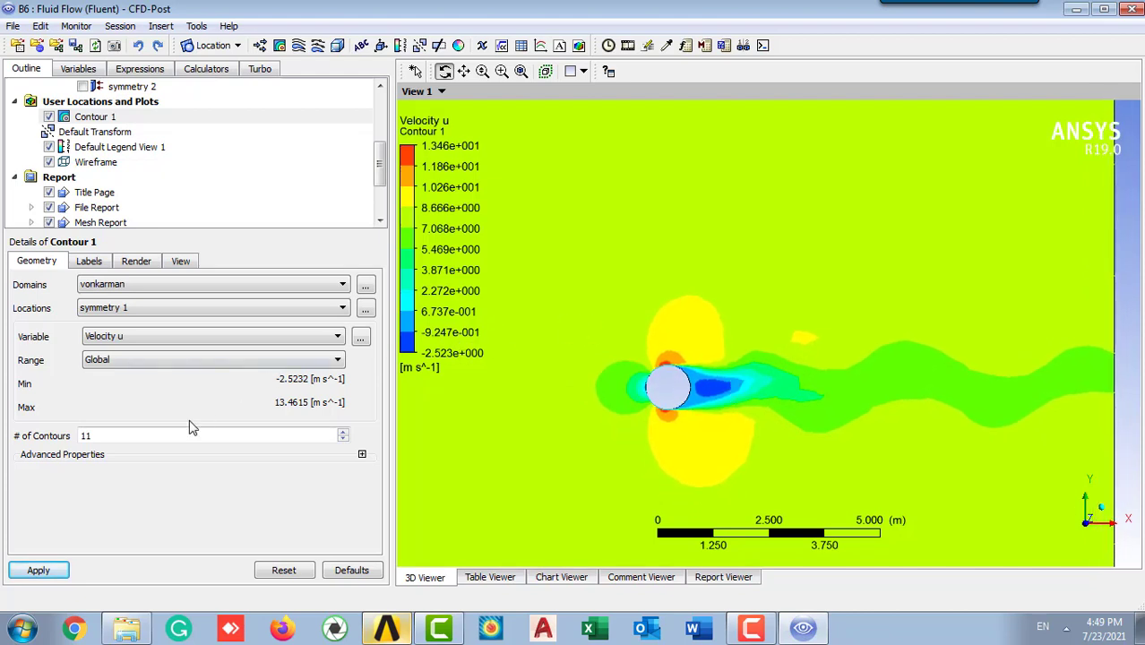
click(165, 437)
double_click(165, 437)
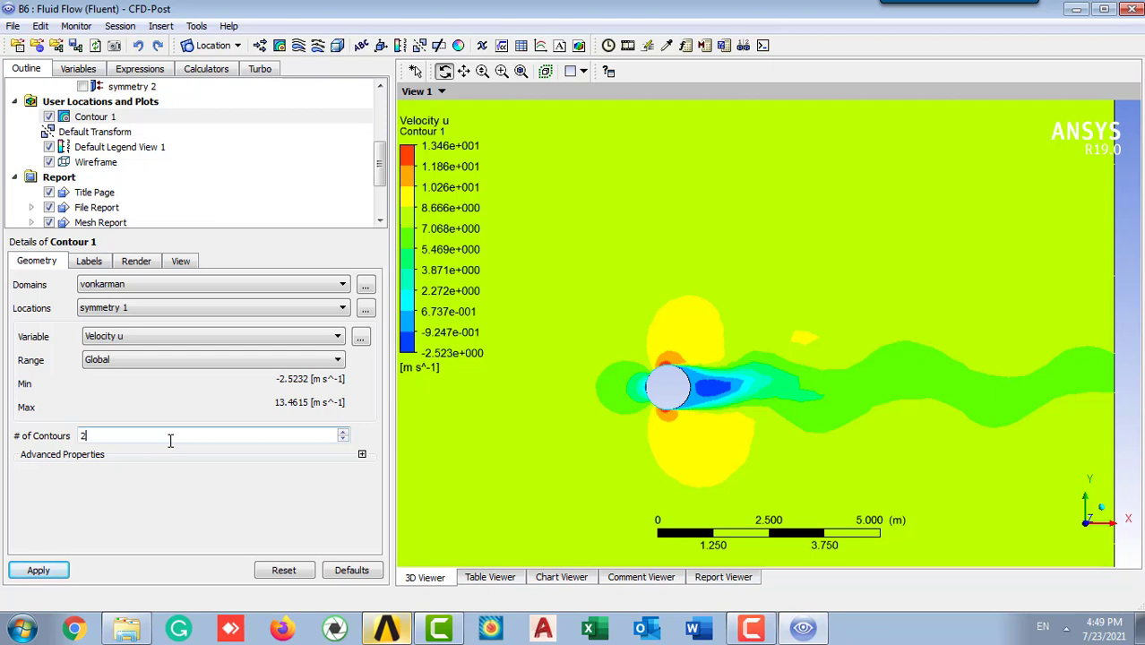
click(51, 572)
Step: Switch Contour 1 to a user-specified range from 0.0 to 11.5753 m/s and apply it
click(139, 361)
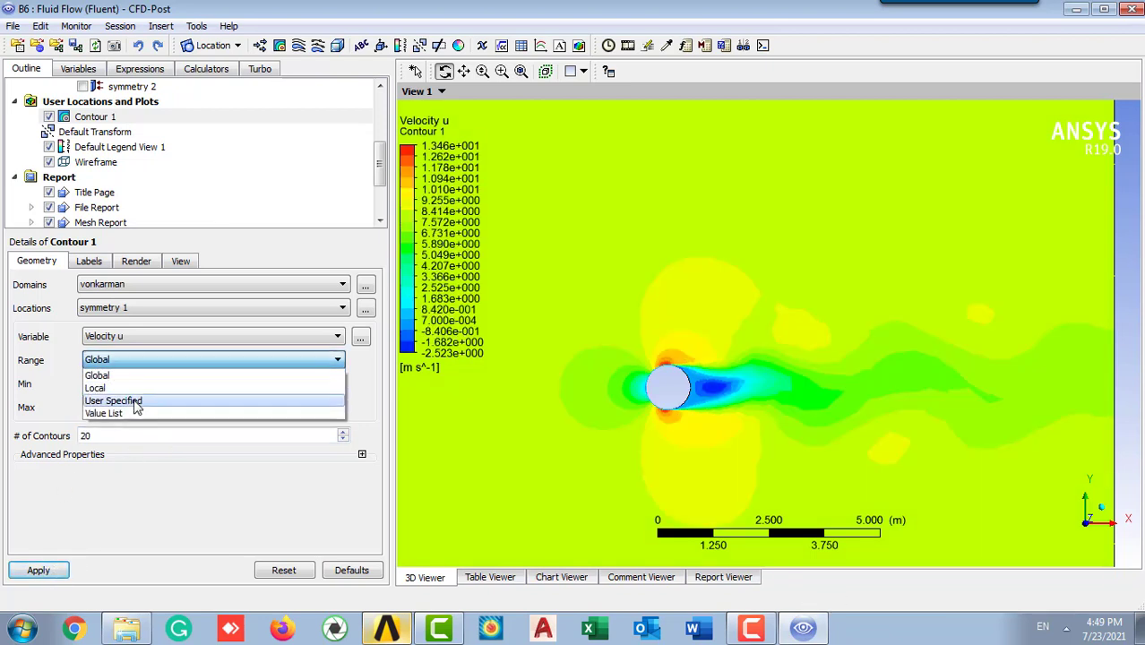
click(134, 401)
click(136, 408)
drag(118, 420, 255, 424)
click(50, 577)
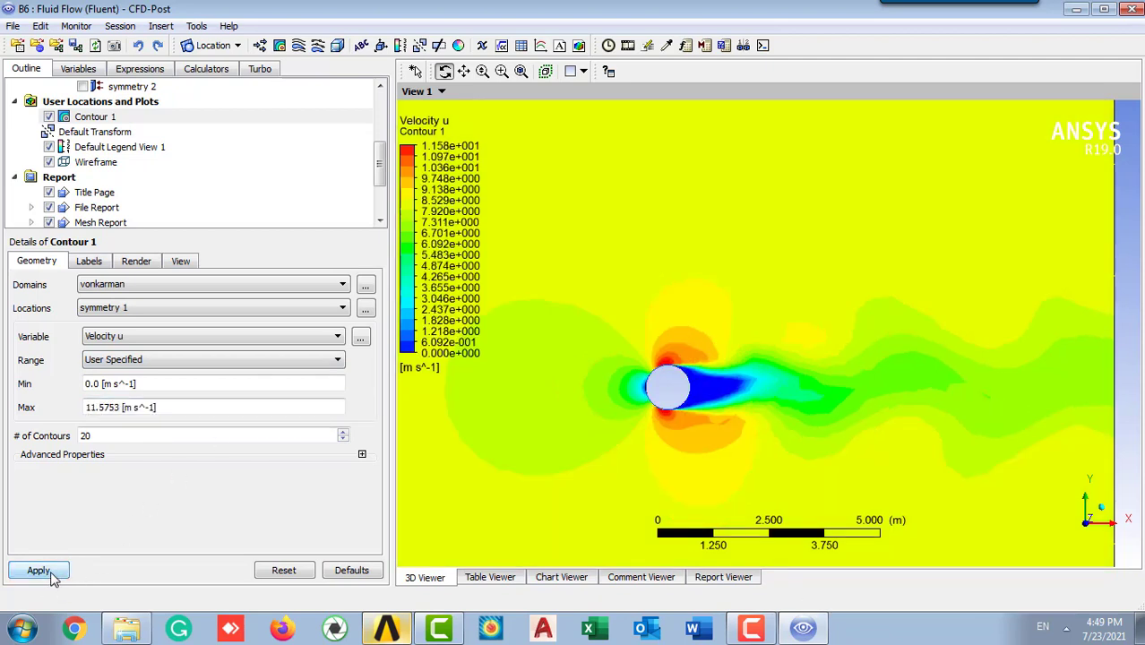
Step: Set the minimum of Contour 1's velocity range to 0.86044 m/s and apply it
click(126, 384)
drag(126, 392, 131, 392)
click(58, 561)
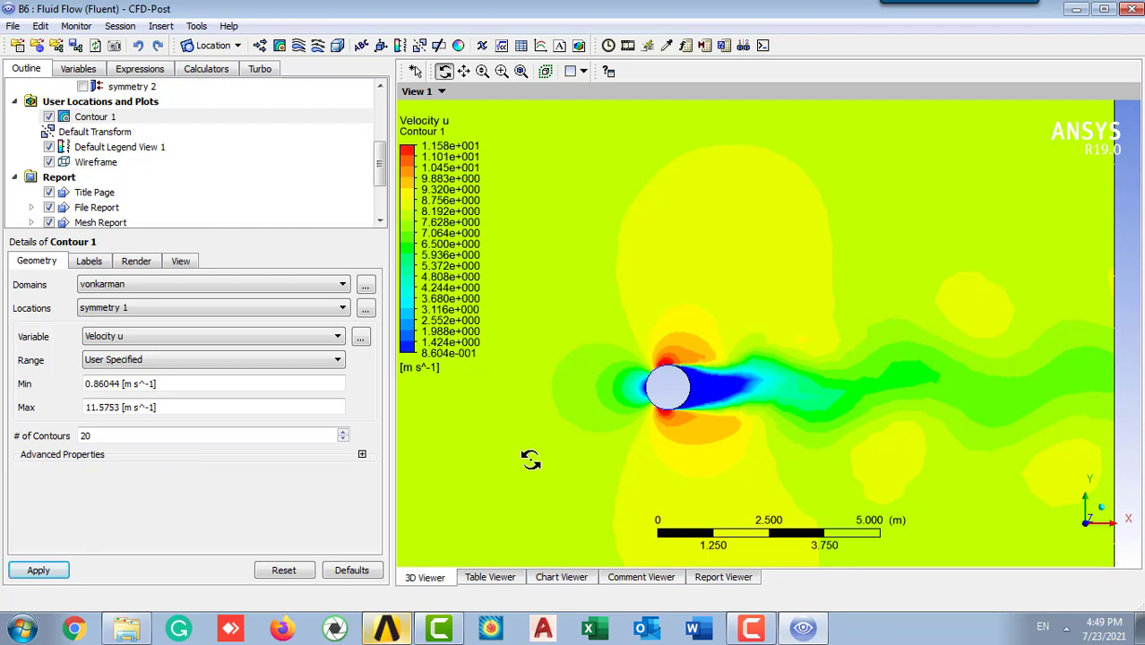
mouse_move(530, 460)
mouse_down()
mouse_move(530, 425)
mouse_move(527, 440)
mouse_up()
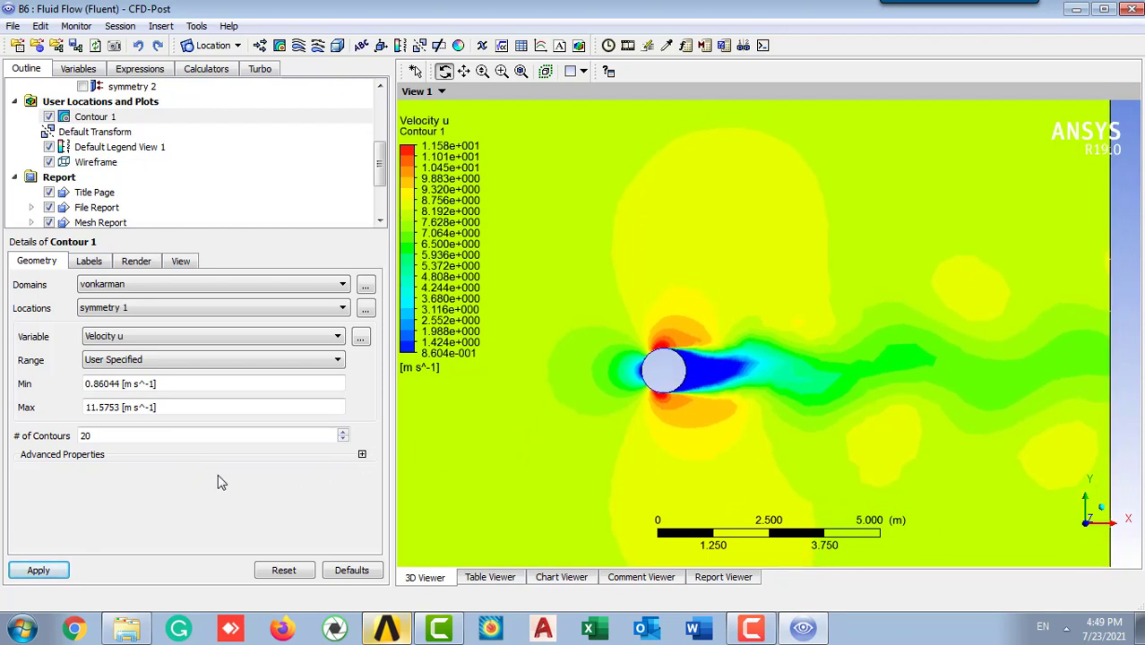
Step: Set up a timestep animation of the velocity contour with movie saving enabled
click(627, 45)
mouse_move(134, 144)
mouse_down()
mouse_move(183, 85)
mouse_move(148, 211)
mouse_move(148, 255)
mouse_move(122, 85)
mouse_up()
click(89, 145)
drag(499, 212, 365, 213)
click(72, 431)
Step: Set the movie output to the Windows Media Video file 8ms.wmv in the VonKarman folder on the Desktop
click(323, 433)
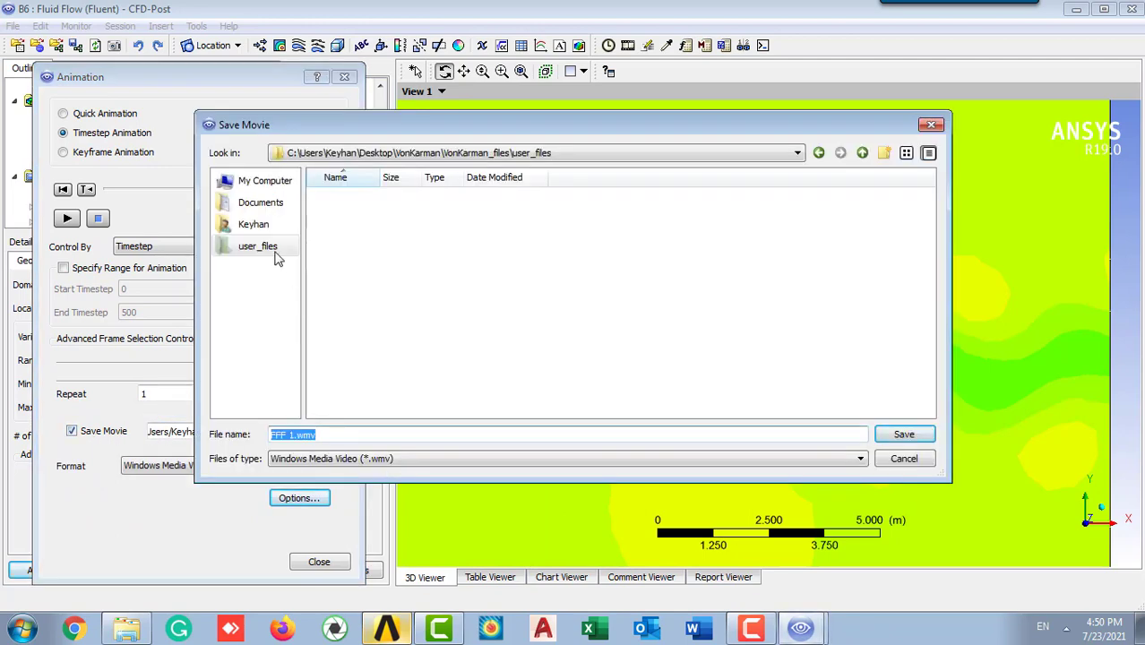
click(255, 225)
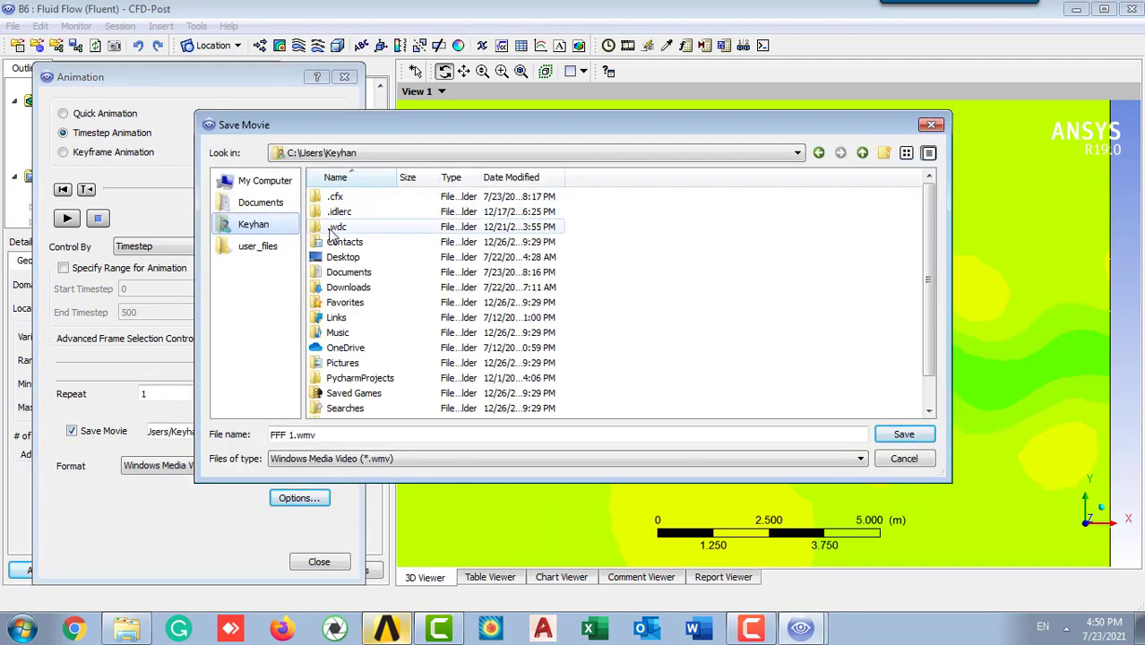
double_click(343, 257)
double_click(346, 214)
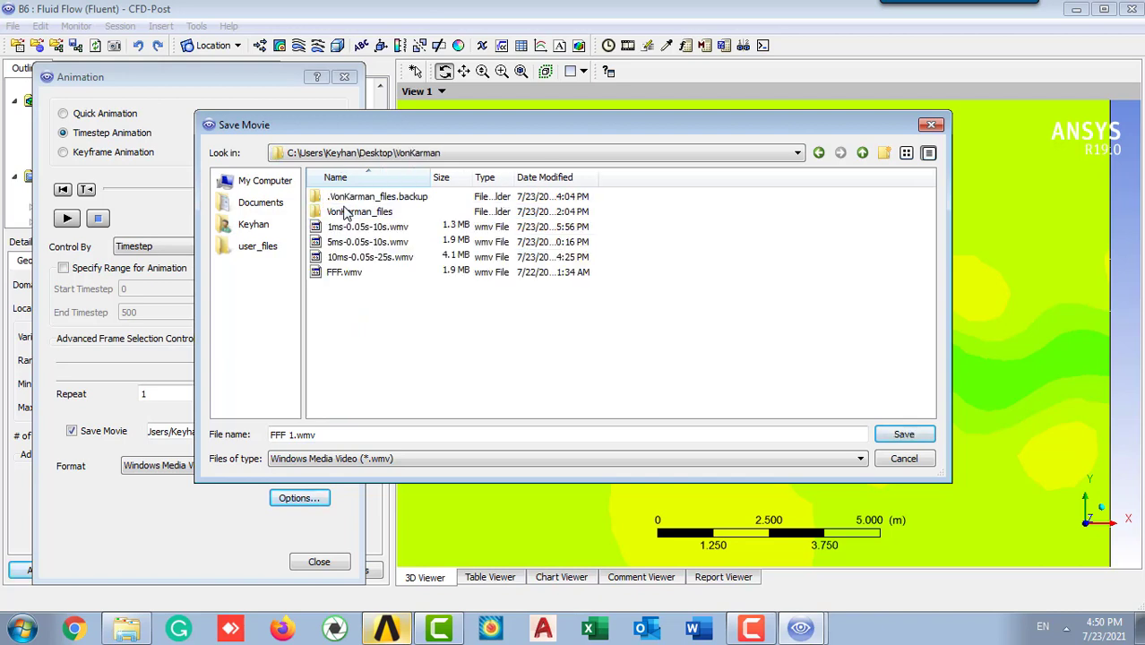
click(291, 435)
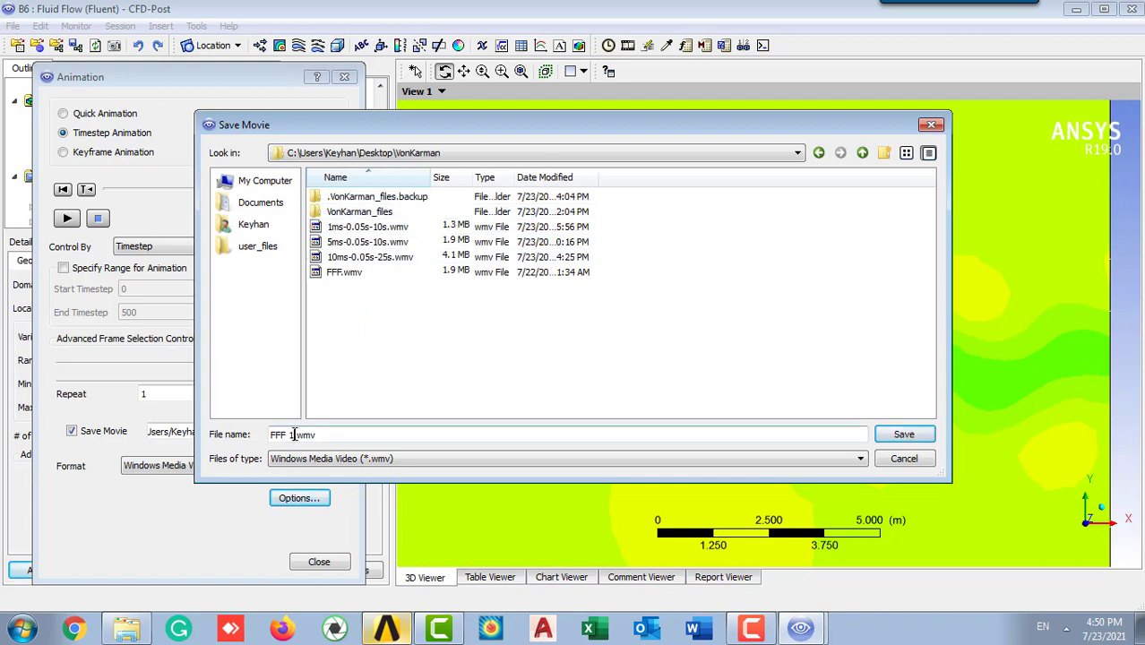
text(8ms)
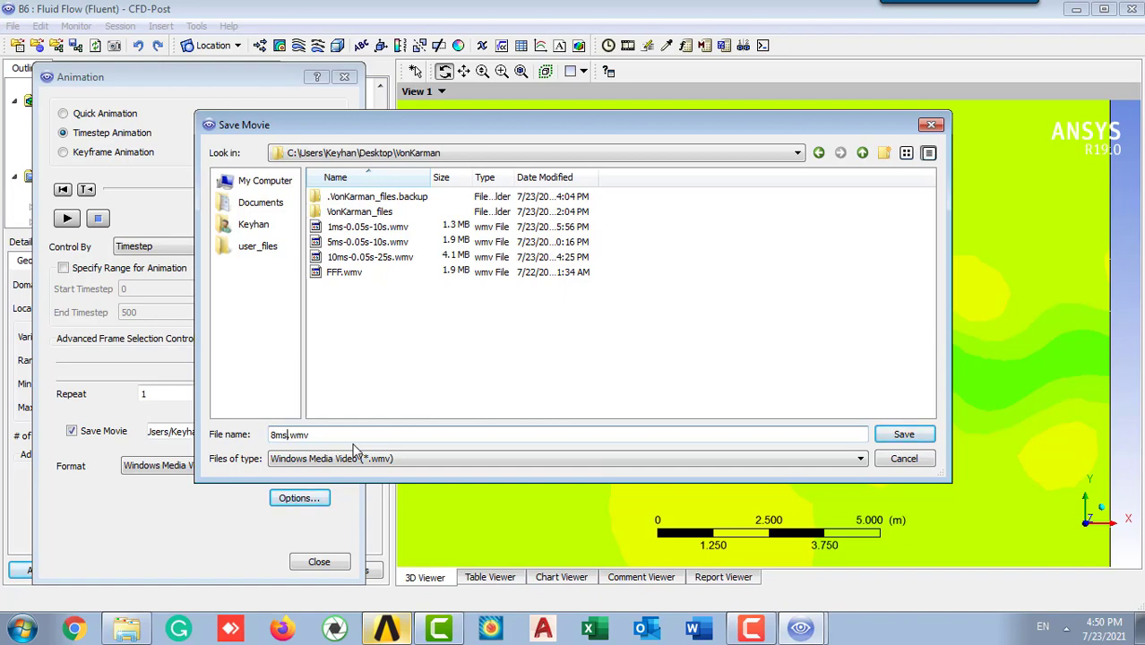
click(904, 434)
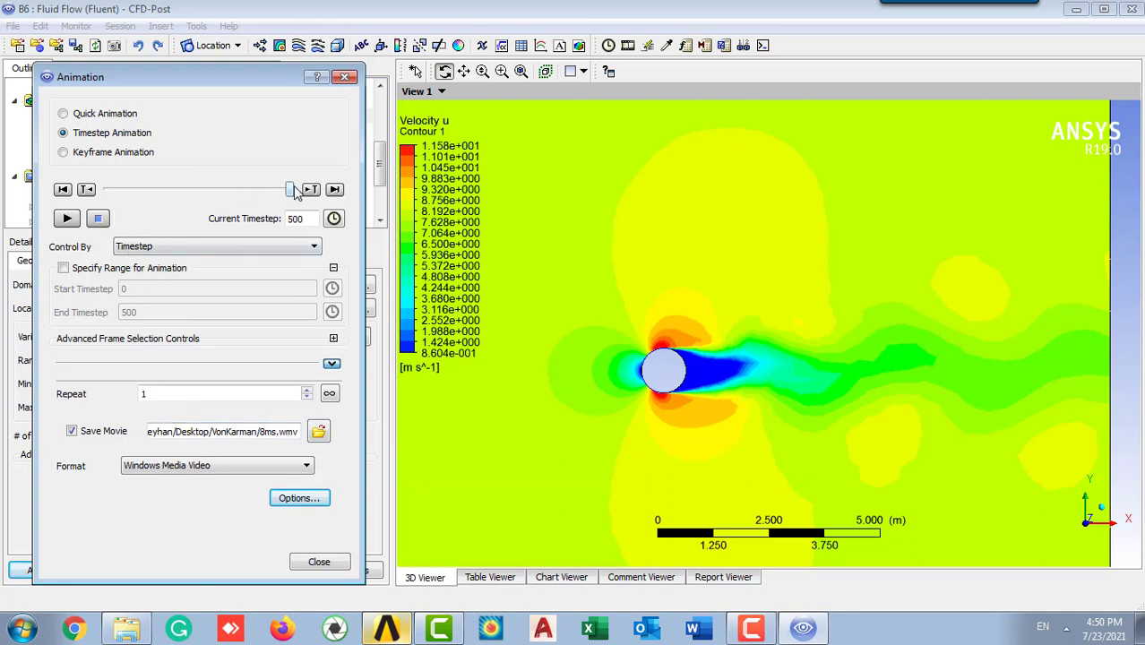
Step: Play the animation from timestep 0 to record the movie, closing the animation settings and the VonKarman folder window when finished
drag(283, 191, 110, 190)
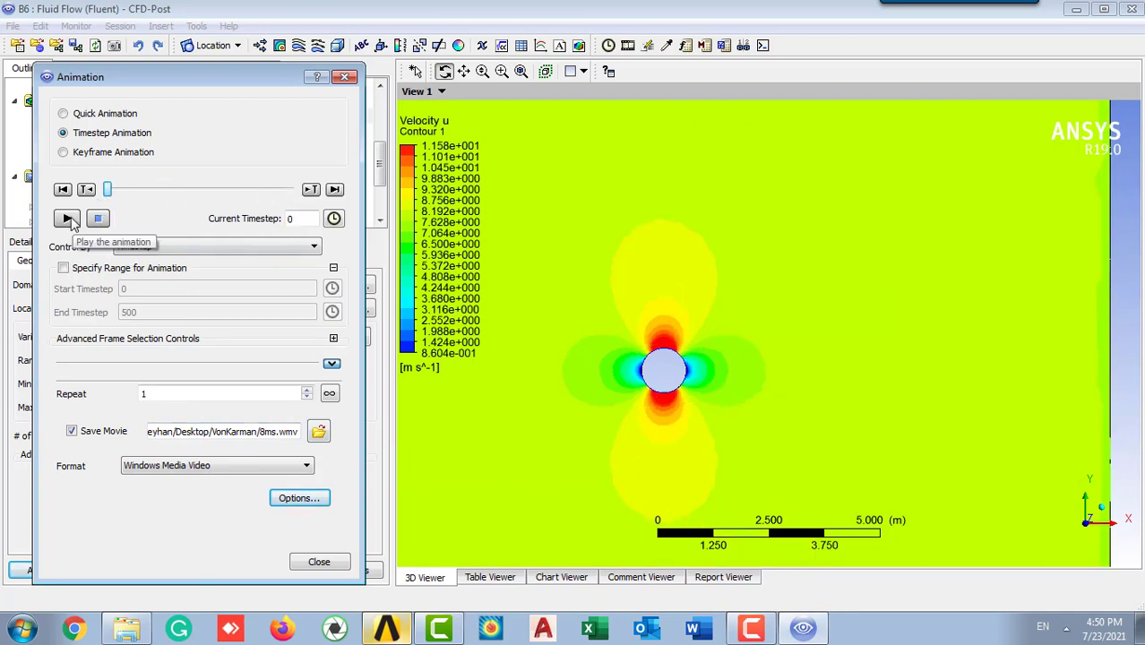
click(66, 219)
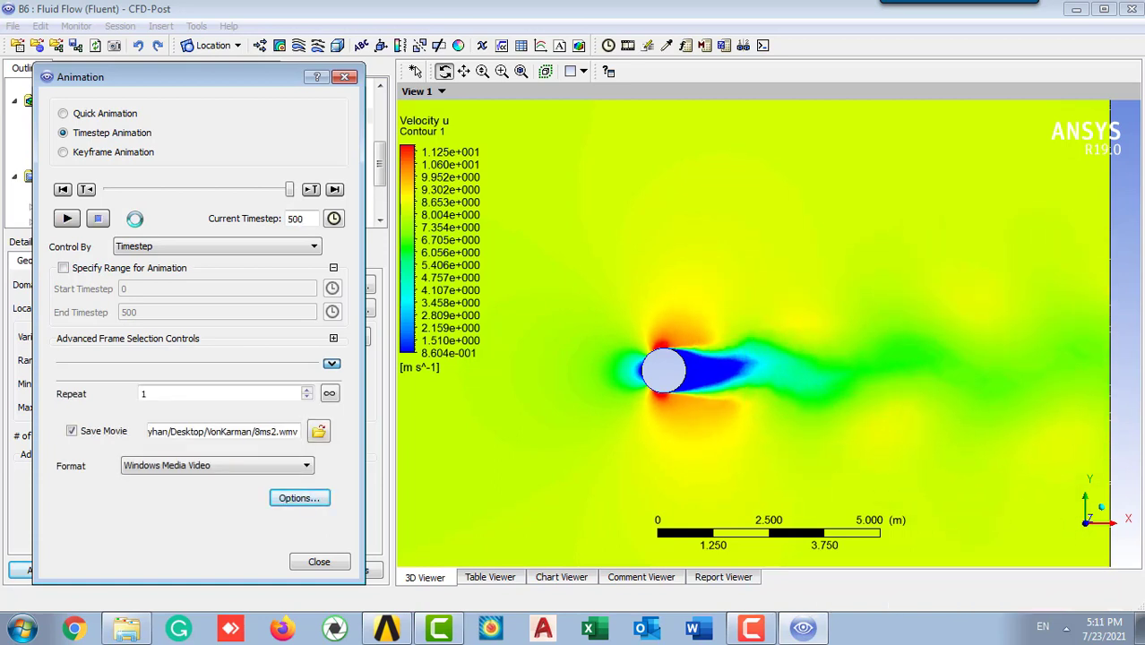
click(320, 562)
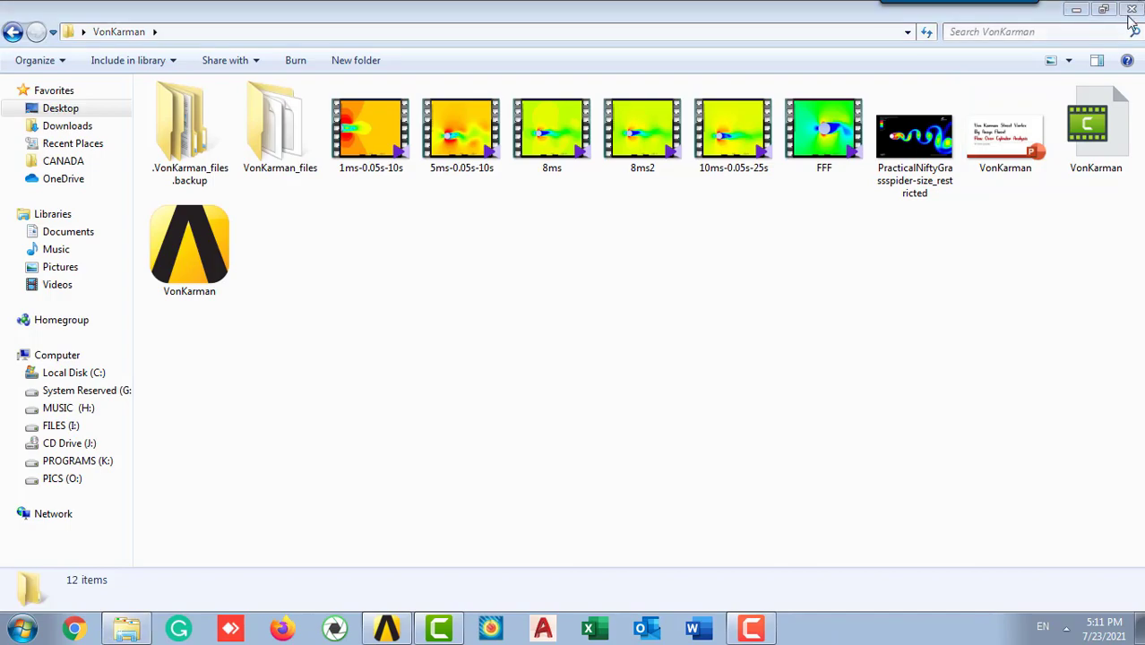
click(1131, 11)
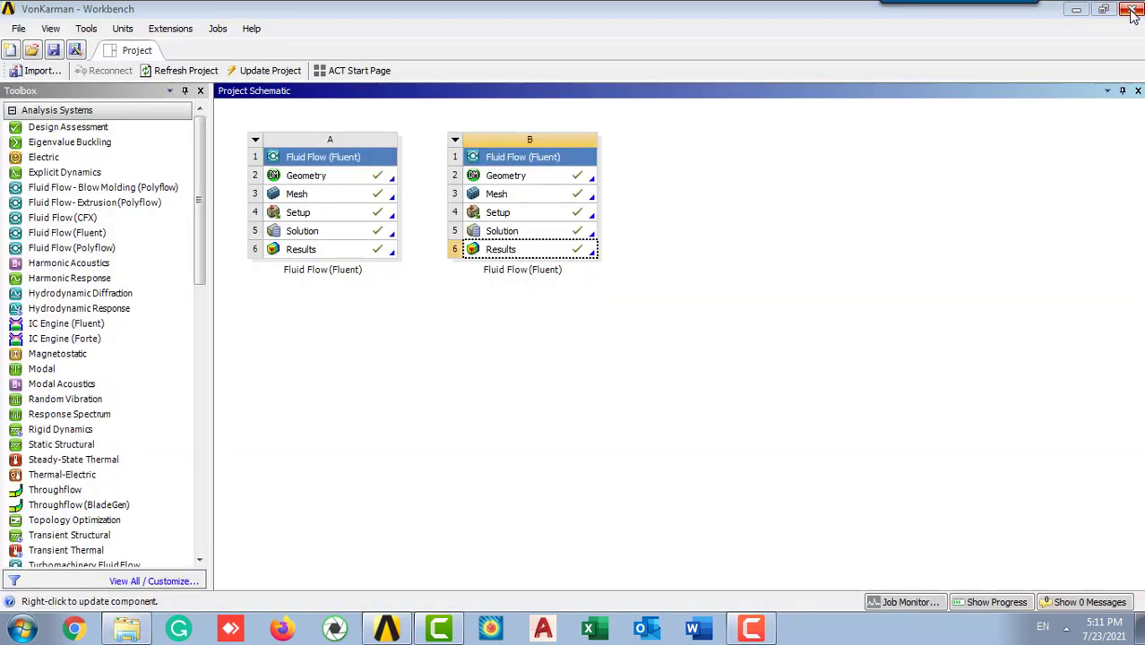